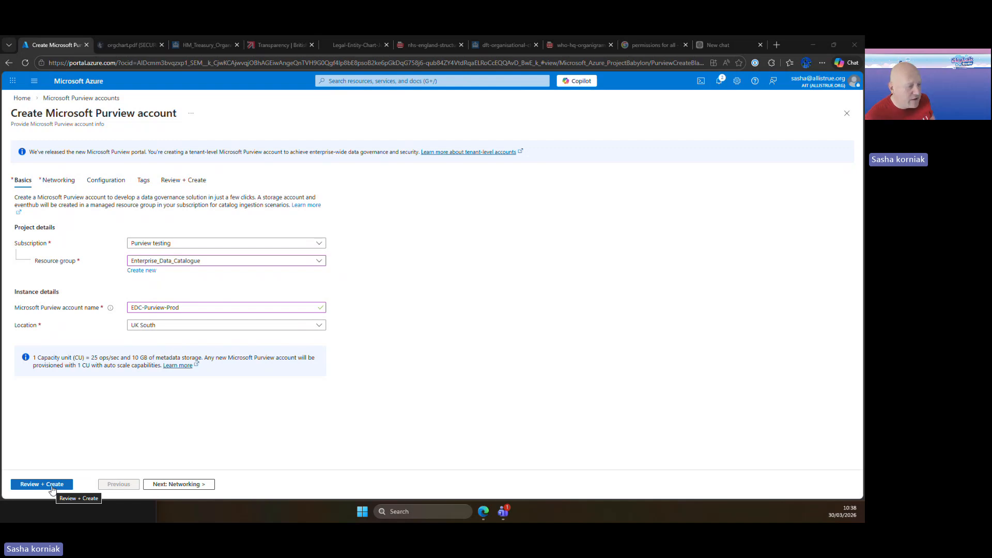
Step: Review the networking, configuration and tags settings, keep All networks connectivity, and create the EDC-Purview-Prod Purview account
left_click(52, 486)
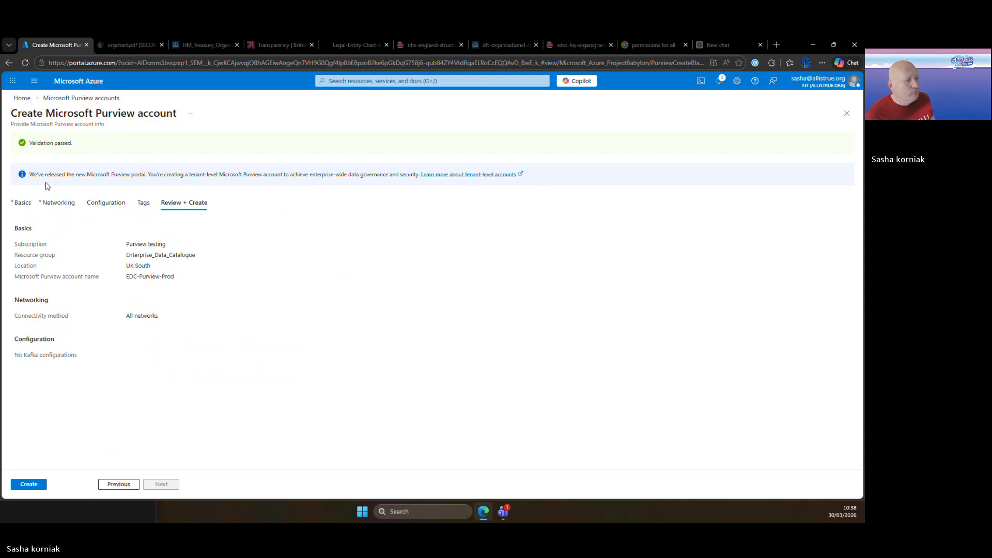
left_click(59, 202)
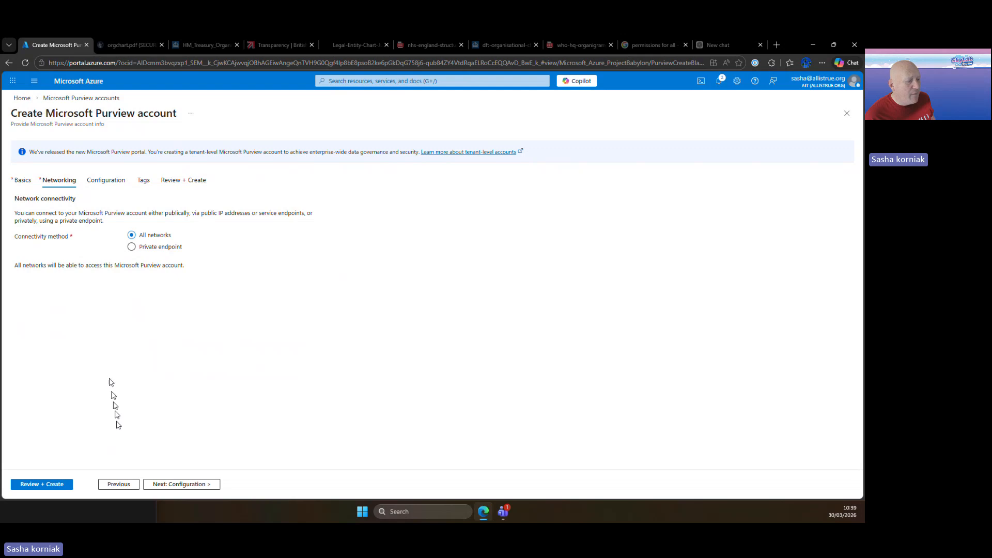
left_click(175, 484)
left_click(175, 484)
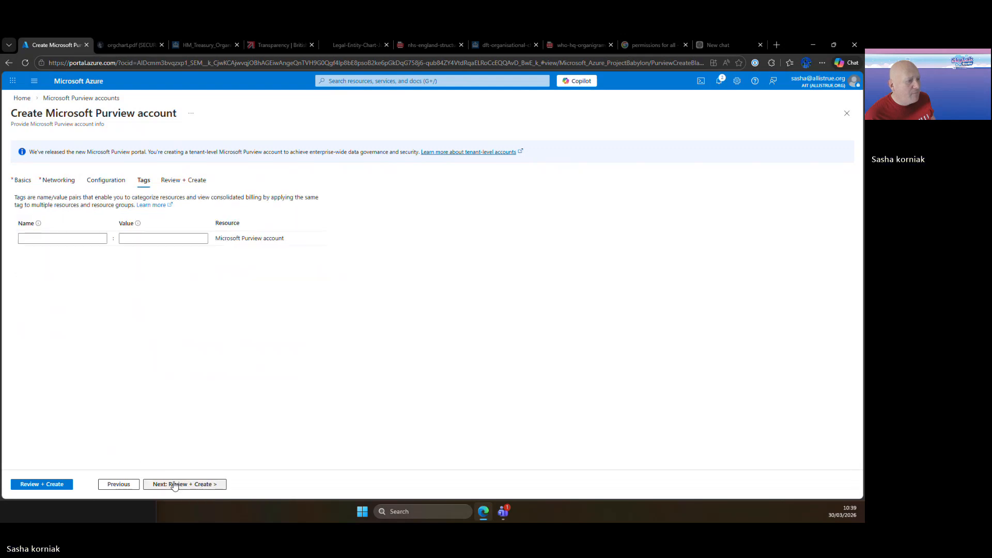
left_click(175, 485)
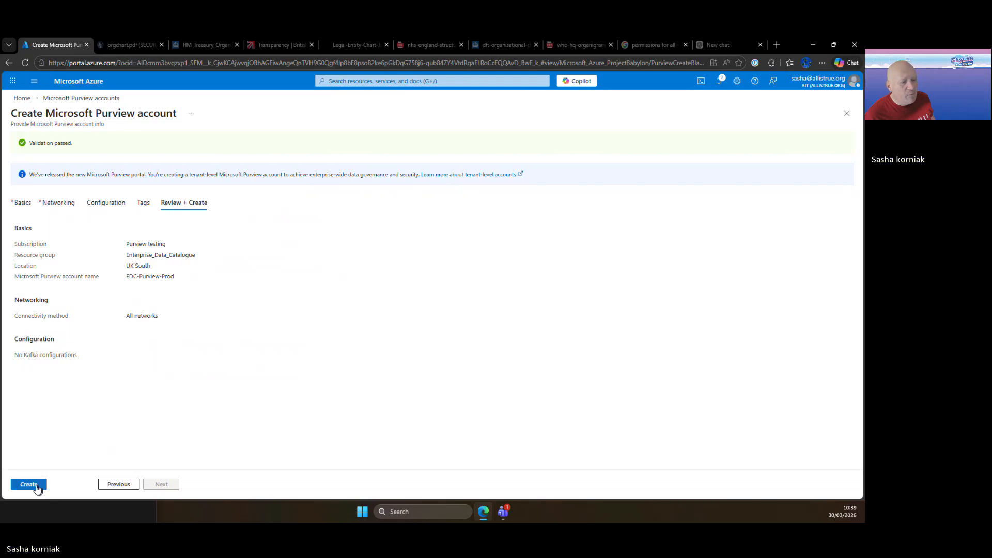
left_click(37, 488)
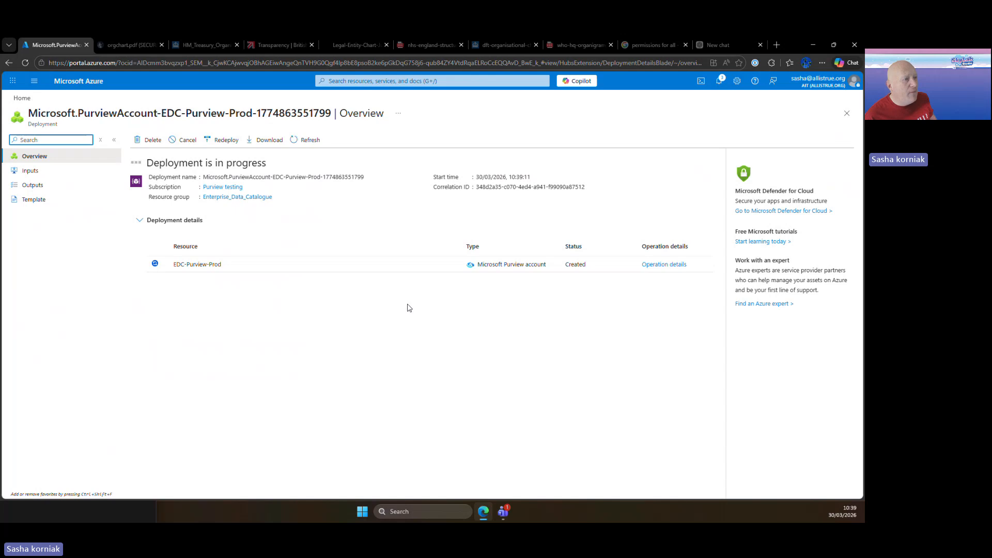
Step: Search the Azure portal for groups and open the list of all groups in the tenant
left_click(388, 81)
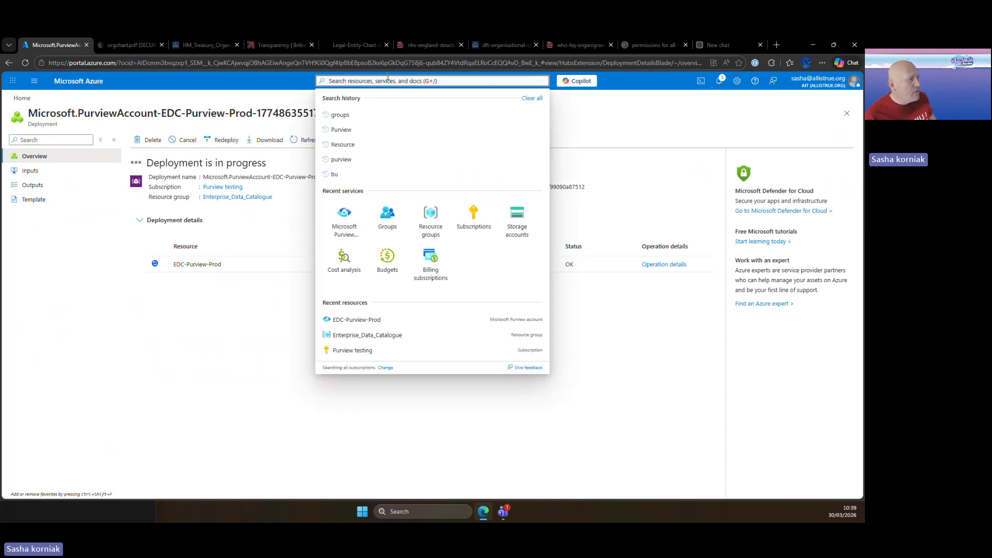
left_click(427, 215)
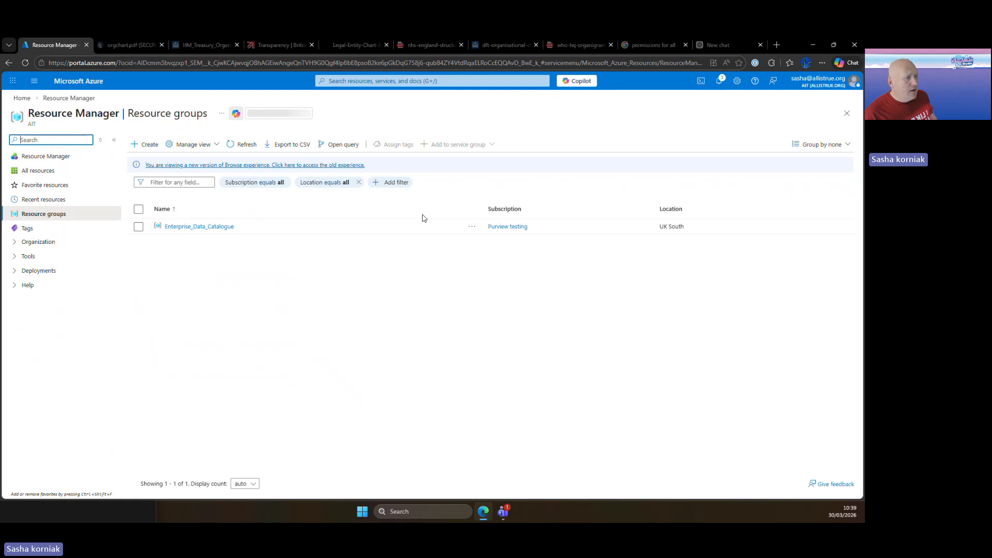
left_click(383, 80)
type("groups")
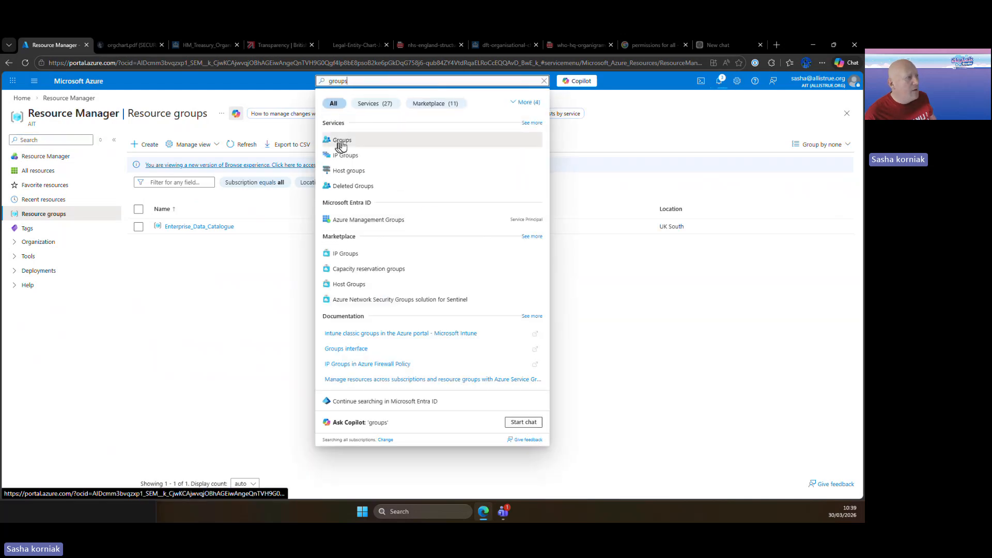
left_click(341, 141)
left_click(61, 173)
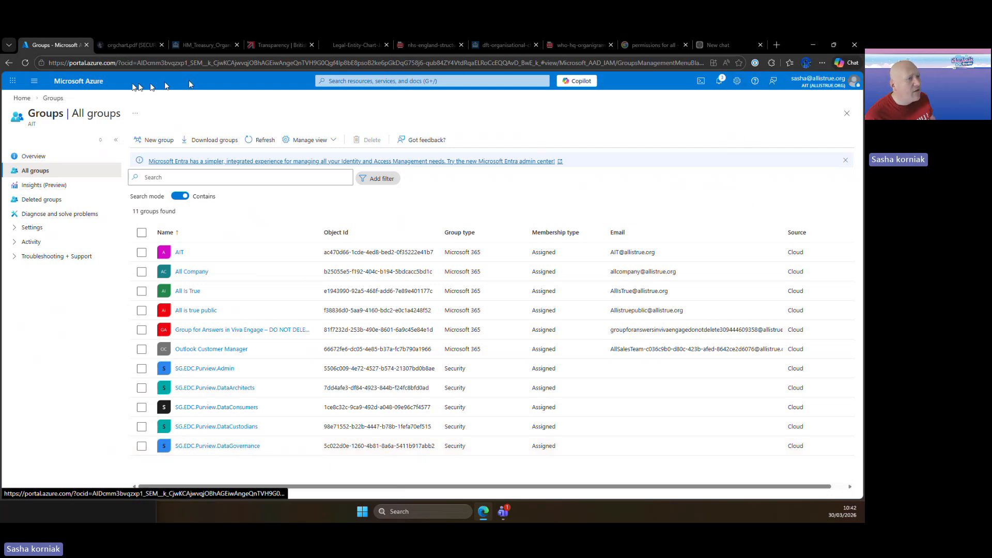
Step: Reopen the list of all groups and highlight the DataCustodians part of the SG.EDC.Purview.DataCustodians group name
left_click(9, 63)
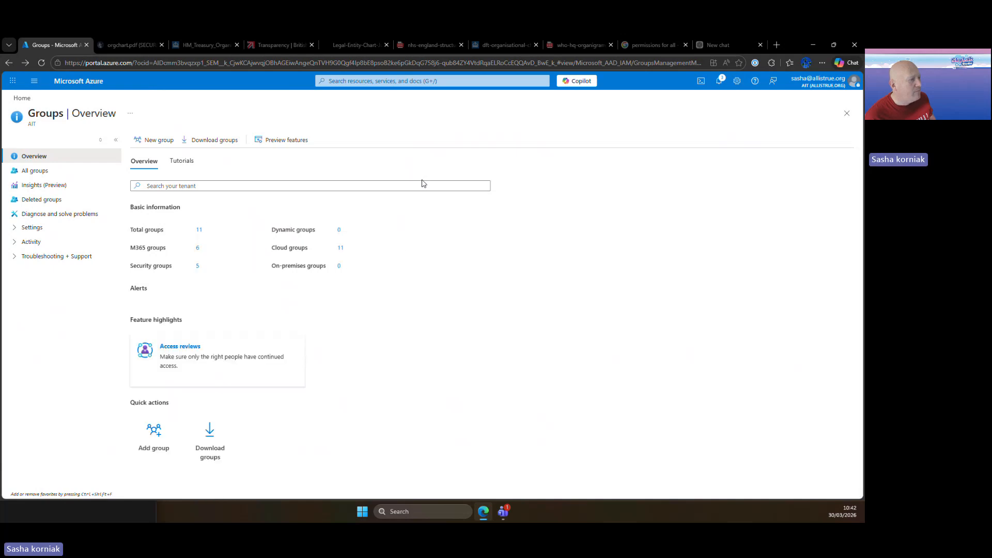
left_click(24, 64)
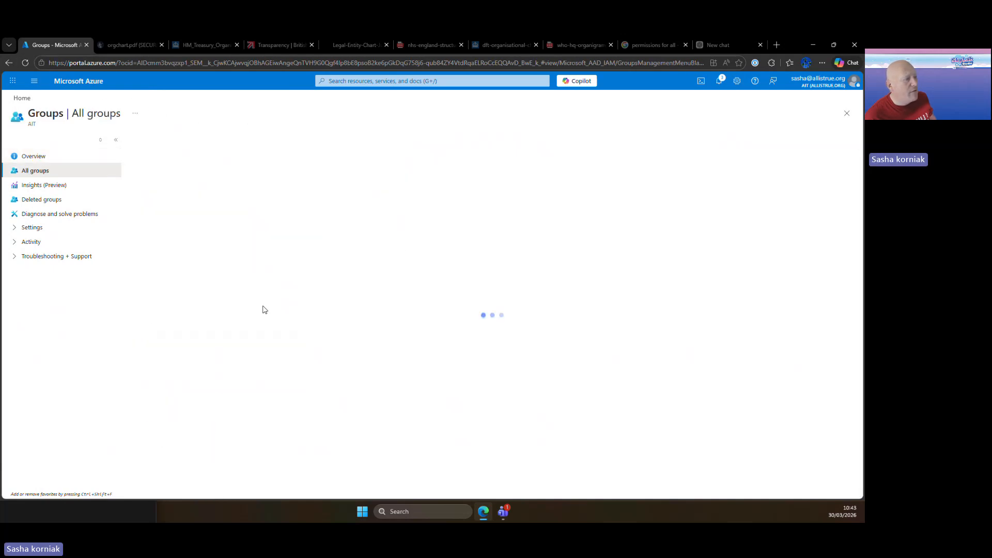
left_click_drag(259, 426, 217, 430)
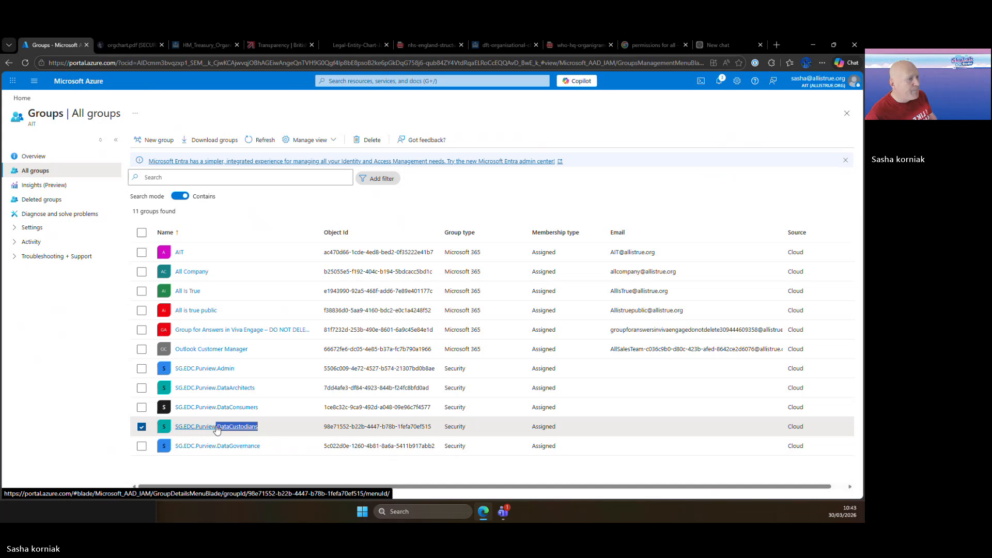
Step: Open the new Microsoft Purview Governance Portal from the EDC-Purview-Prod account and dismiss its welcome message and feature tour
left_click(352, 84)
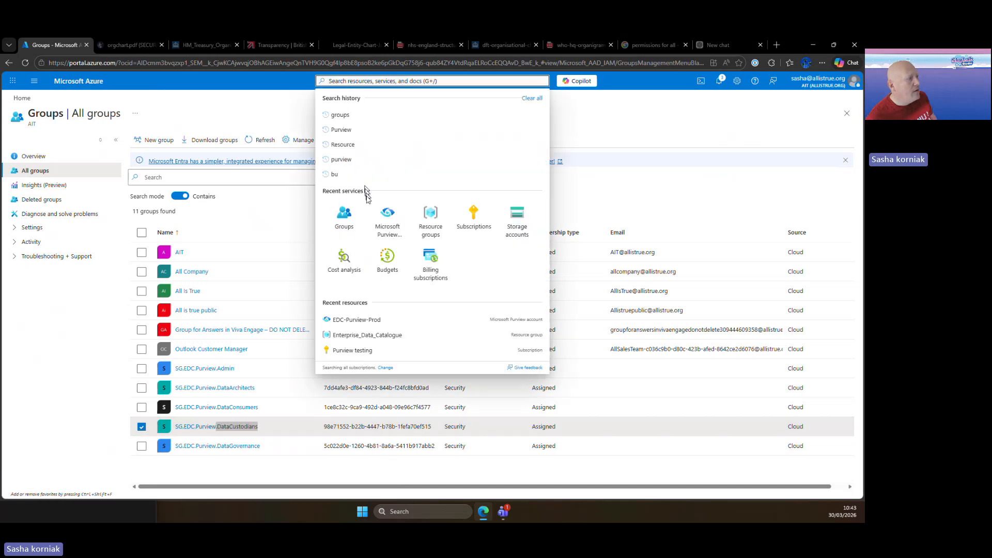
left_click(389, 215)
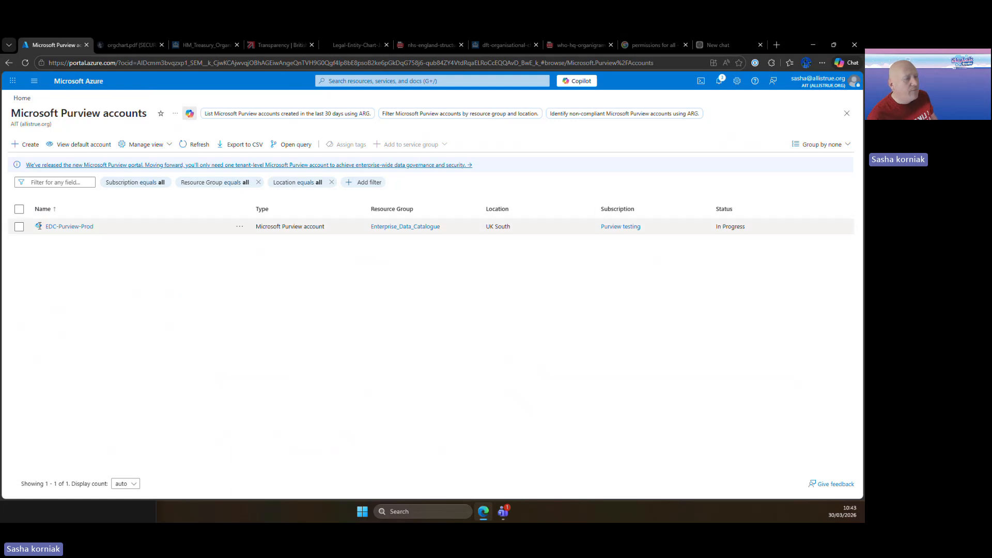
left_click(63, 227)
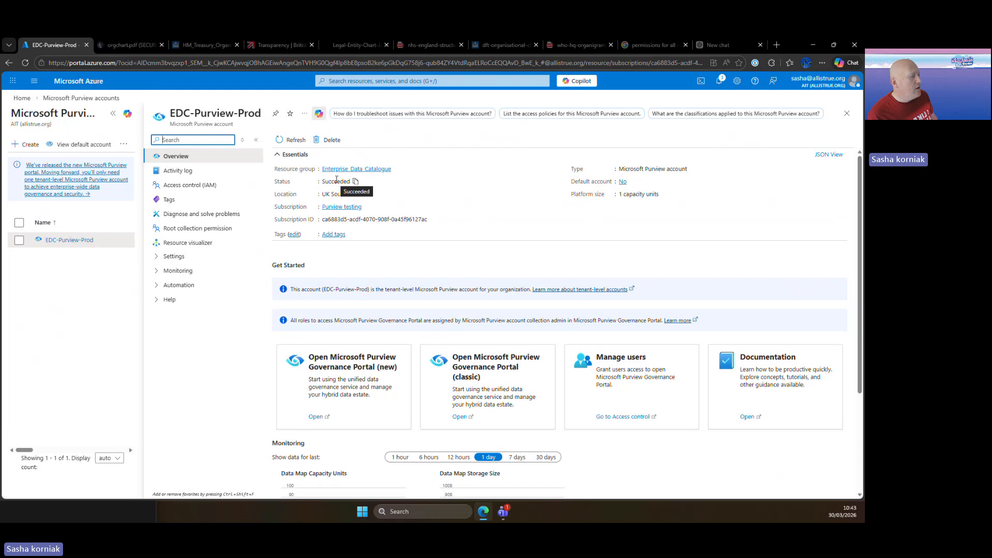
left_click(316, 417)
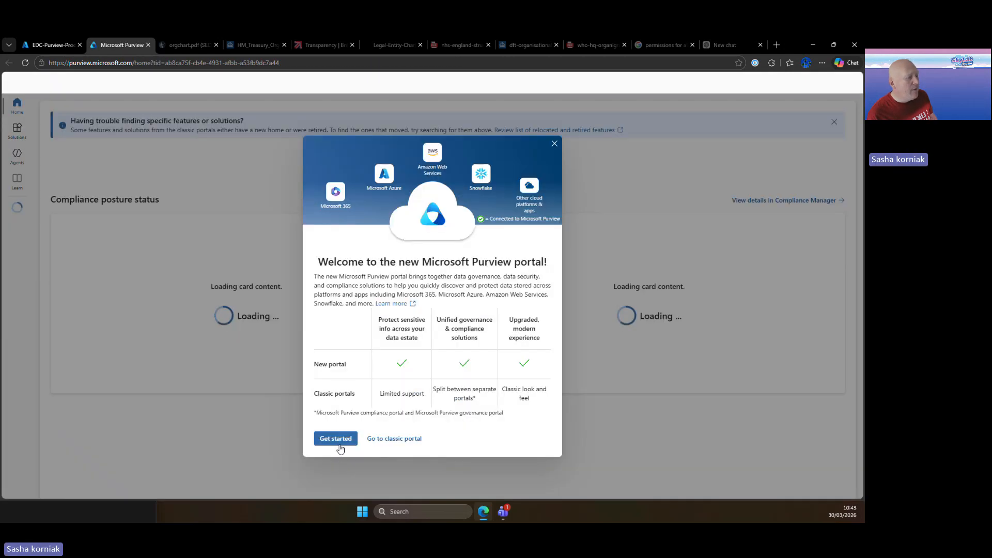
left_click(337, 439)
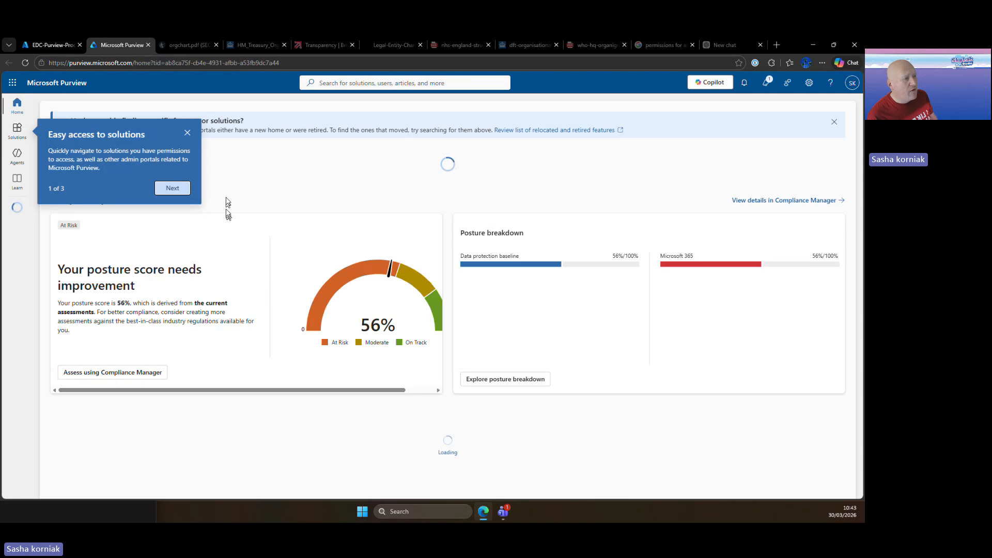
left_click(188, 133)
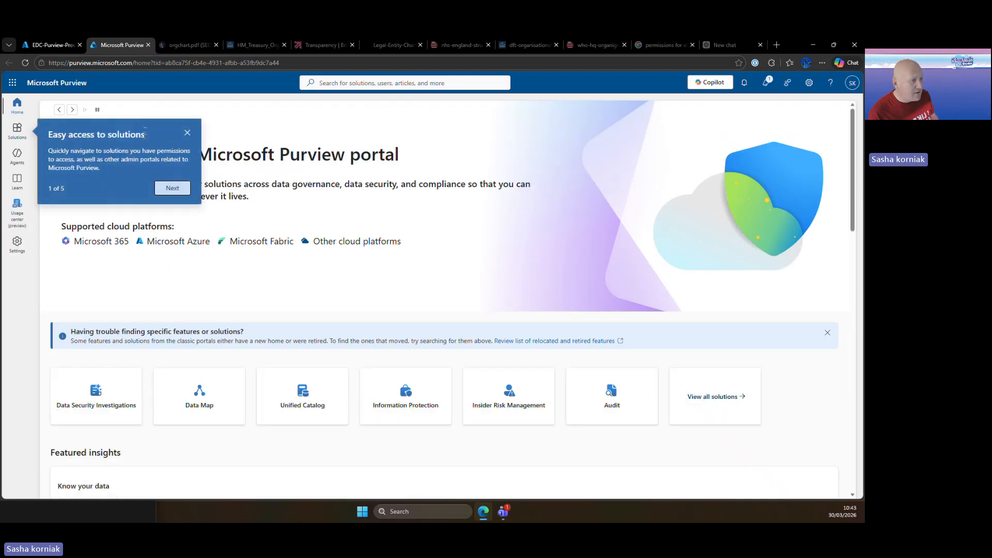
left_click(187, 132)
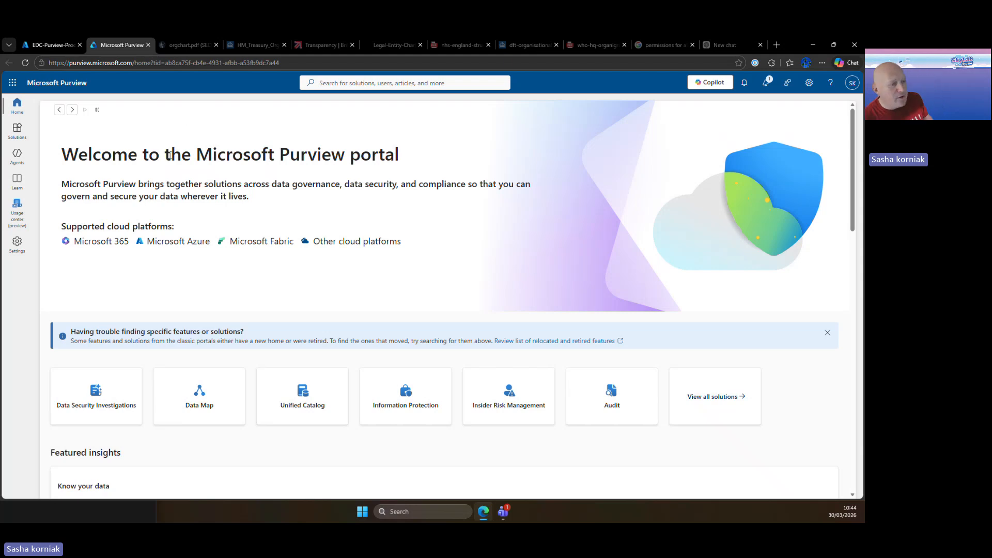
Step: Examine all the solutions offered in the Purview portal, from Core and Data Governance to Data Security and Usage
left_click(17, 130)
left_click(124, 97)
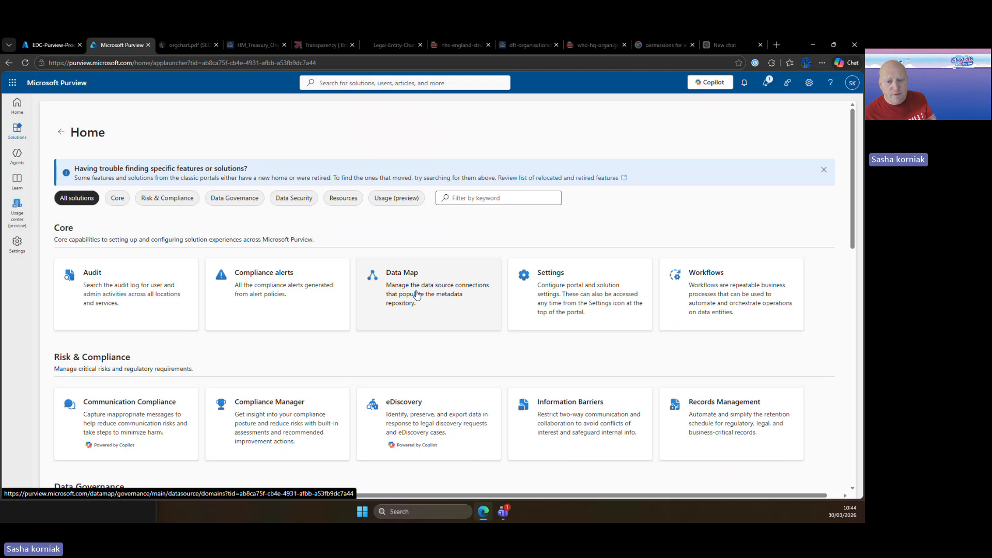
scroll(416, 295, "down", 1)
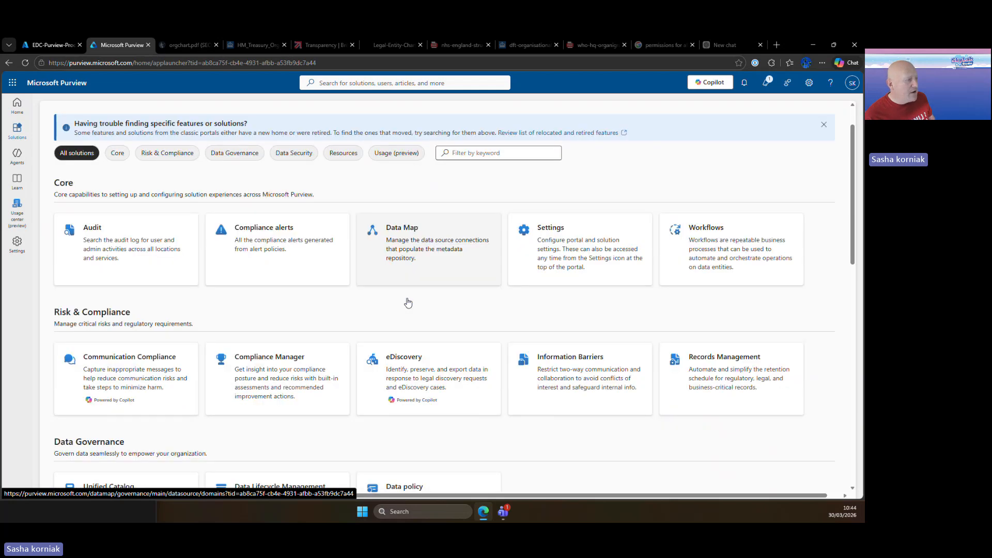
scroll(341, 288, "down", 1)
scroll(364, 291, "down", 1)
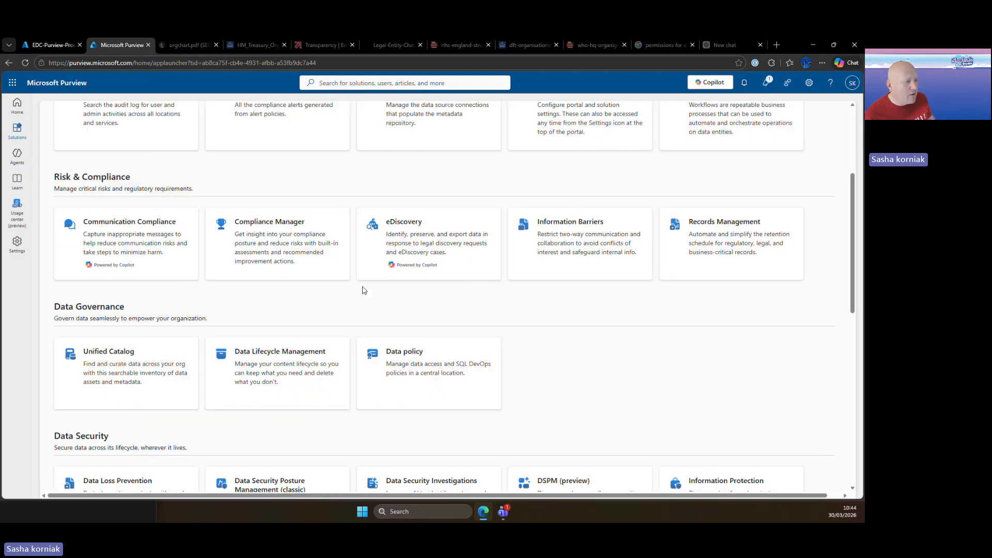
scroll(560, 327, "down", 1)
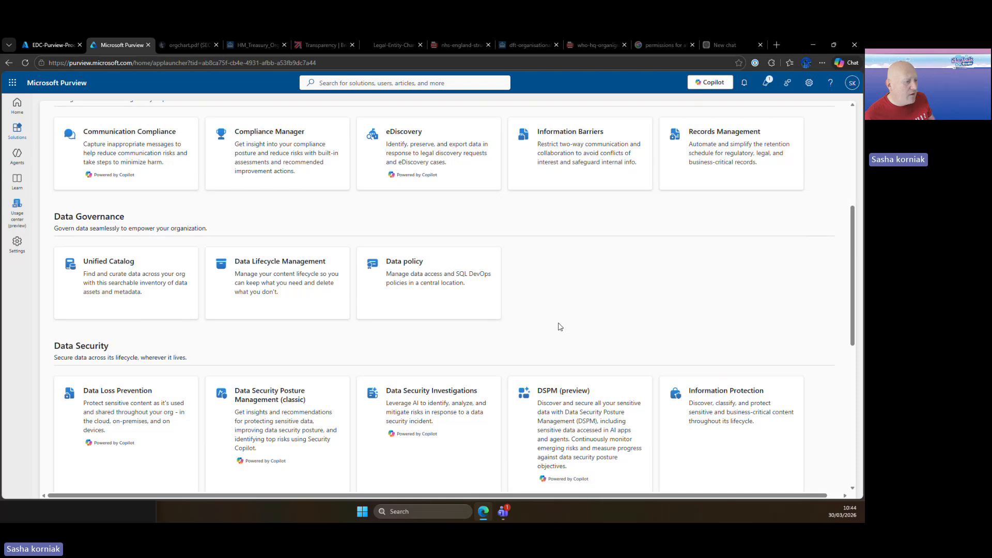
scroll(559, 327, "down", 2)
scroll(518, 408, "down", 2)
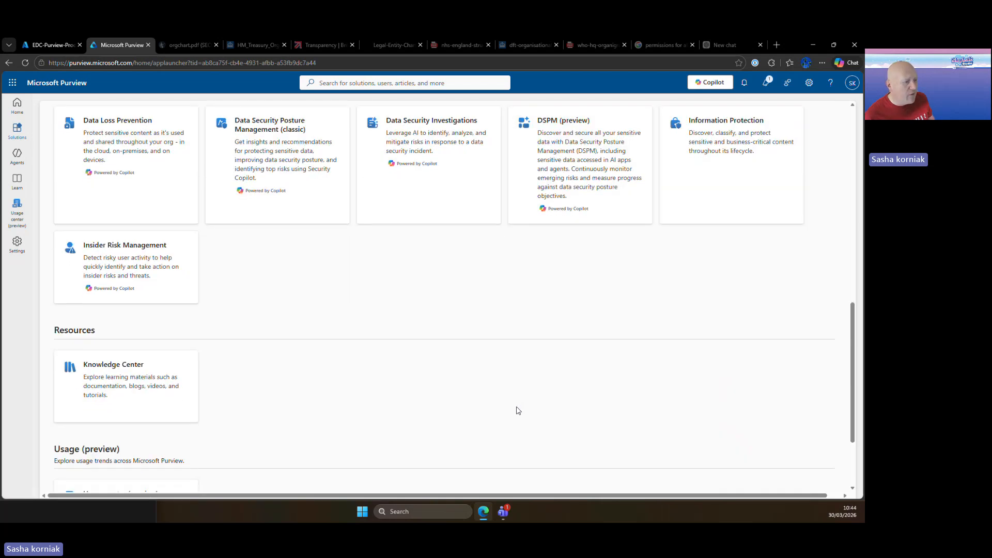
scroll(518, 410, "down", 2)
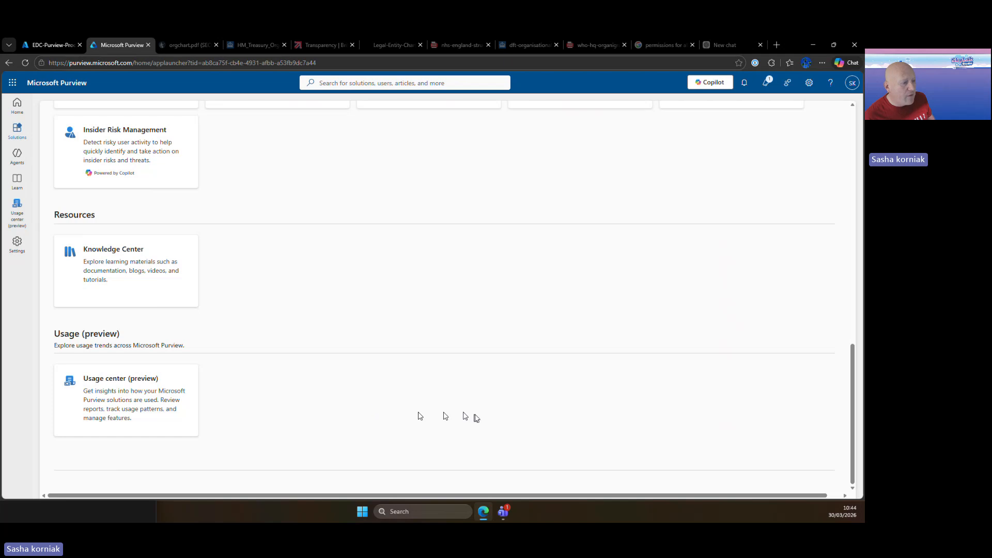
scroll(481, 422, "up", 5)
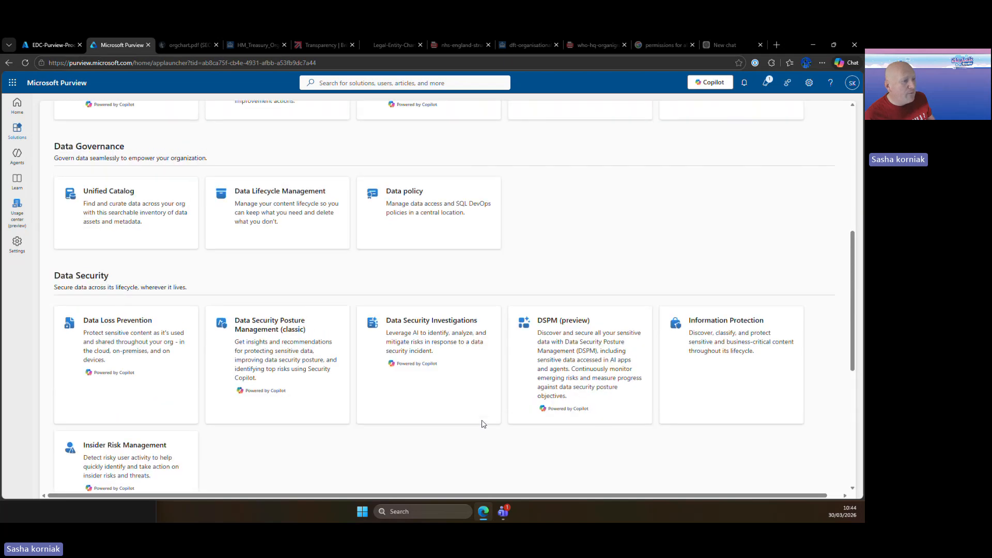
scroll(310, 392, "up", 2)
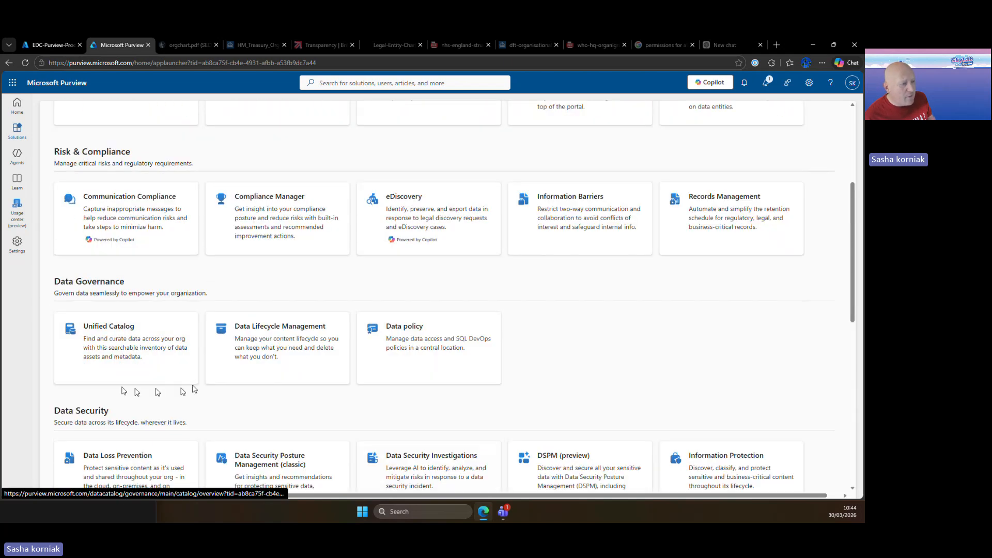
Step: Open the Unified Catalog and look through its Catalog management and Health management sections
left_click(118, 355)
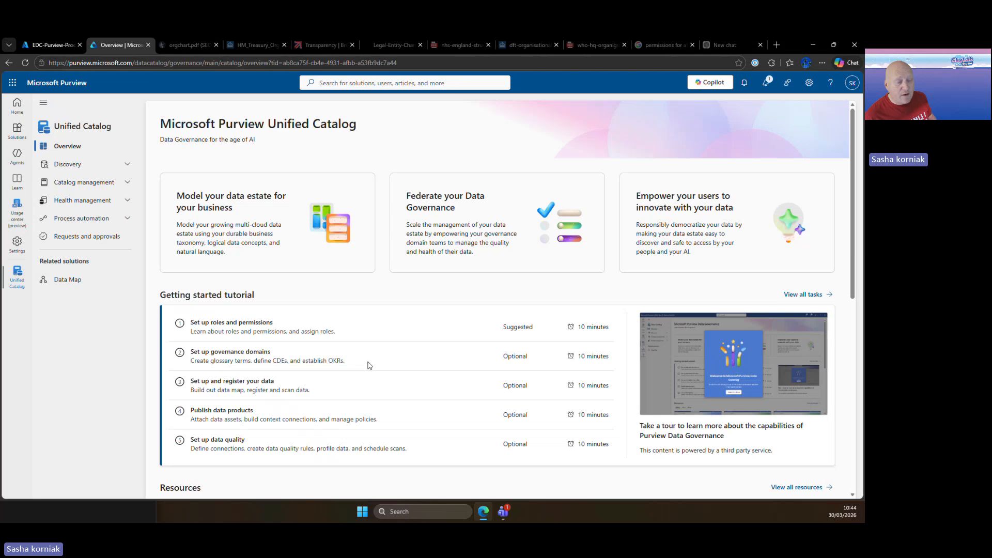
left_click(128, 181)
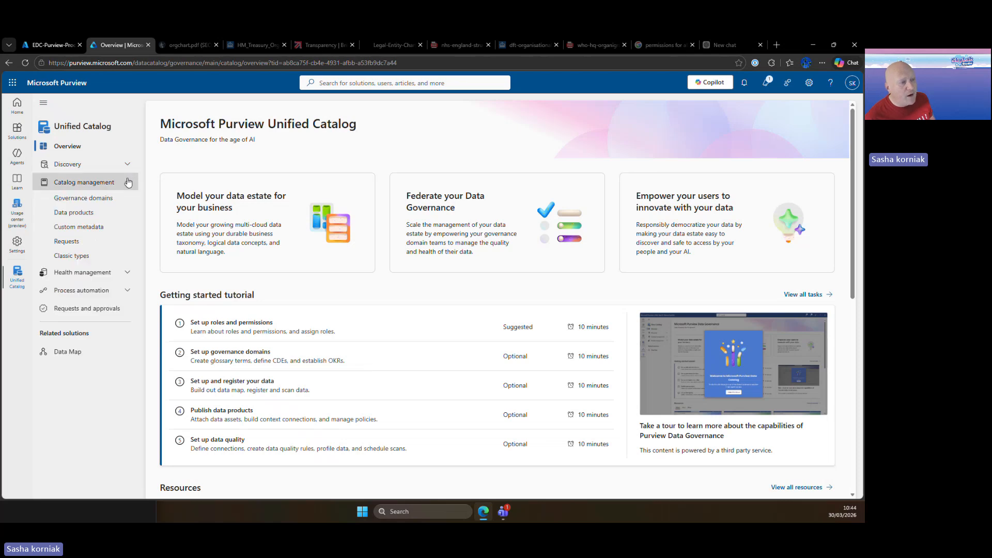
left_click(135, 279)
left_click(133, 272)
left_click(130, 182)
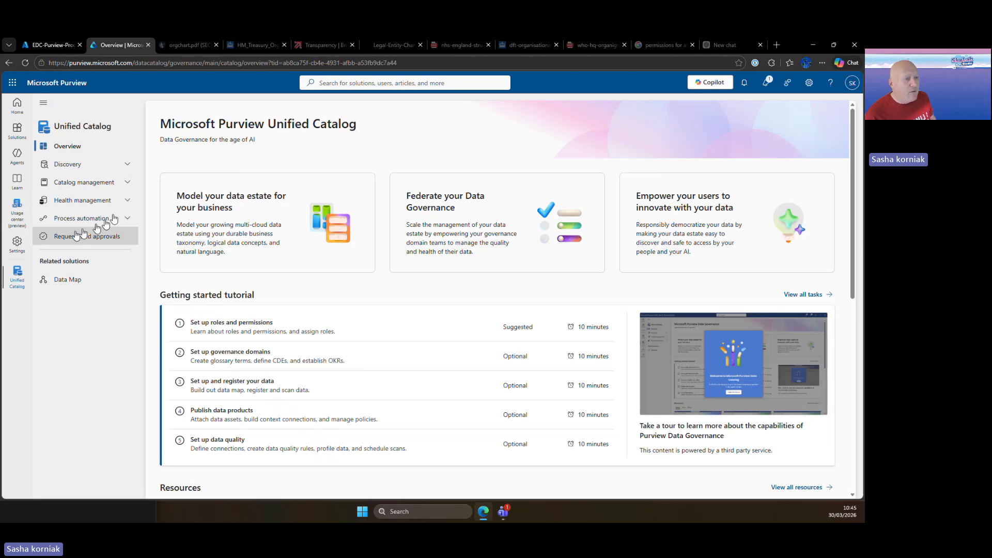
Step: Open the Unified Catalog's solution settings and examine its Roles and permissions
left_click(17, 246)
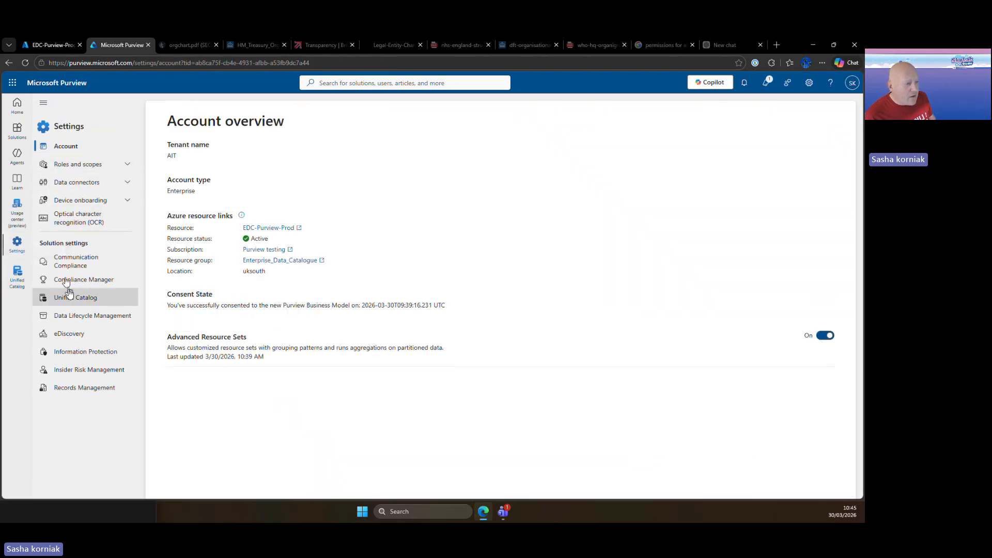
left_click(74, 304)
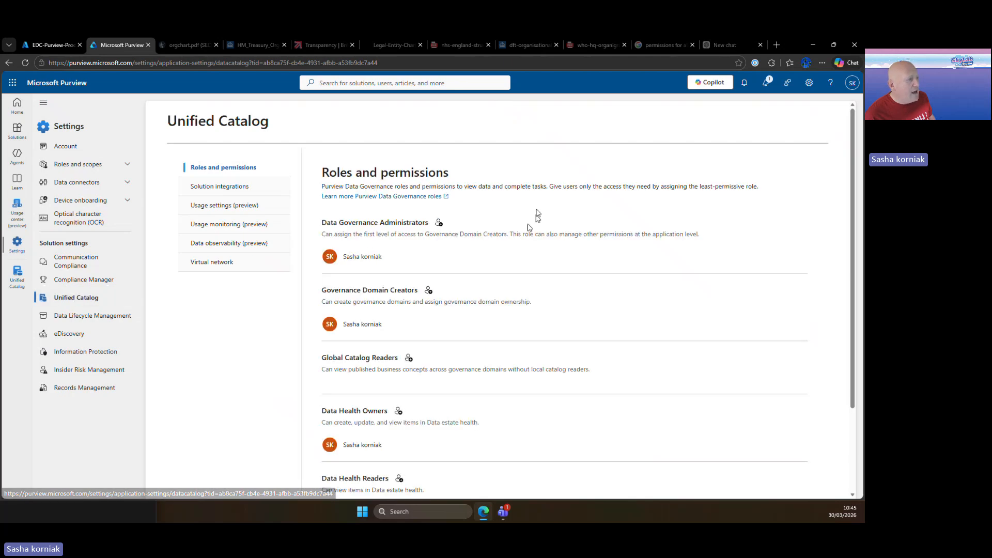
left_click_drag(321, 171, 461, 176)
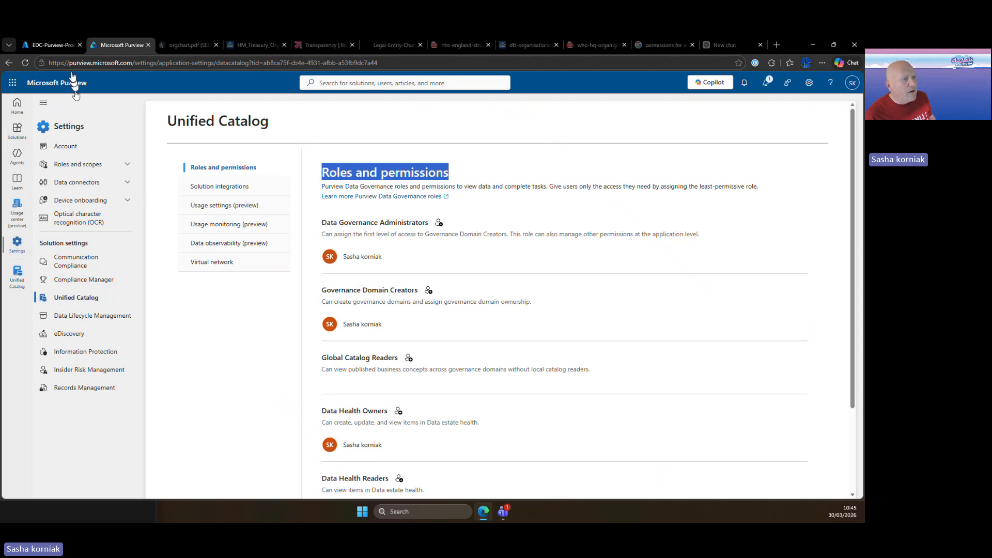
Step: Switch to the Azure portal, find the Groups service and list all the tenant's groups
left_click(58, 48)
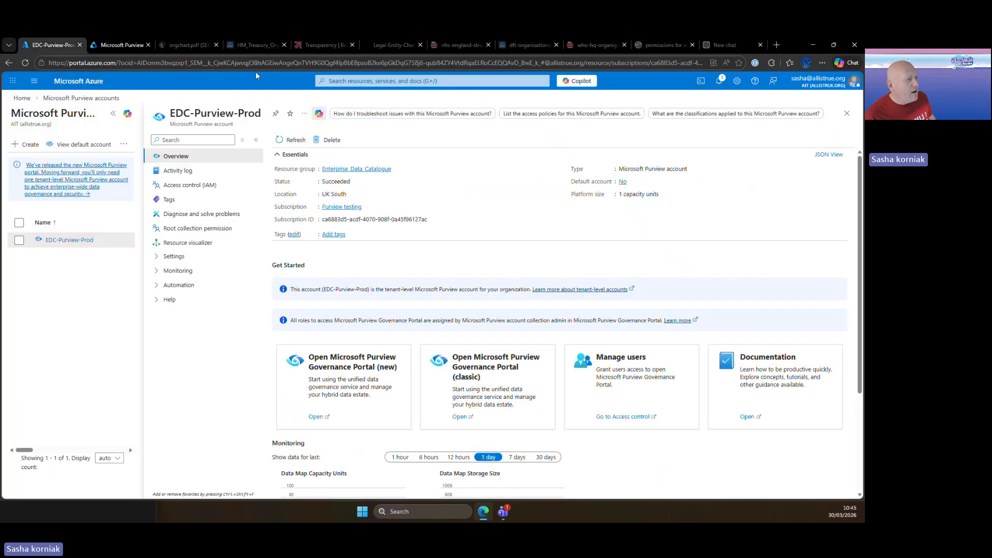
left_click(375, 82)
left_click(342, 114)
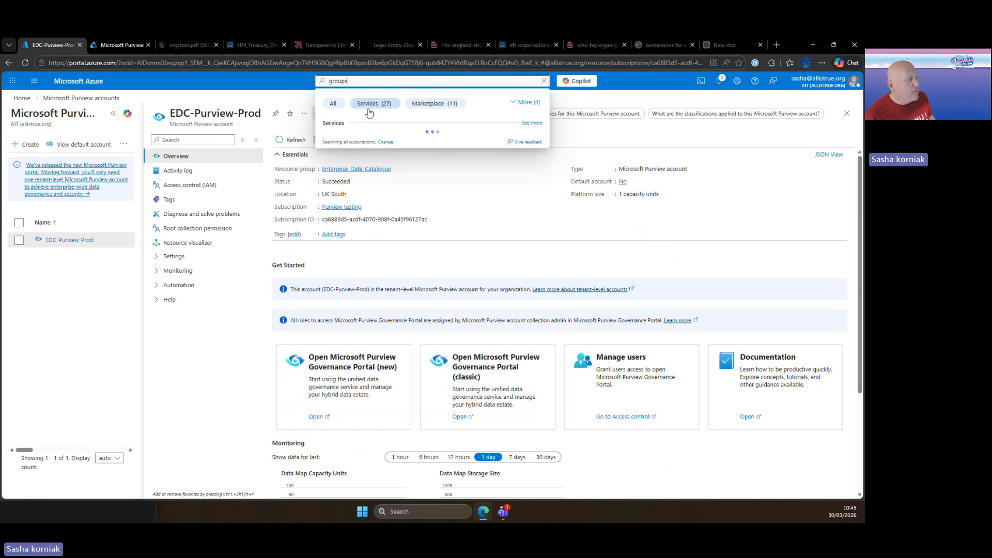
left_click(342, 140)
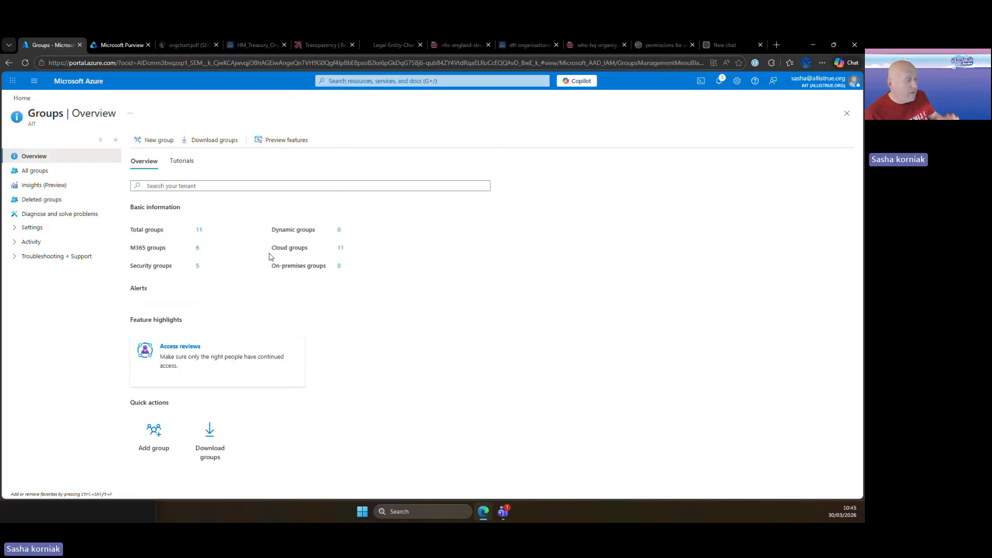
left_click(66, 171)
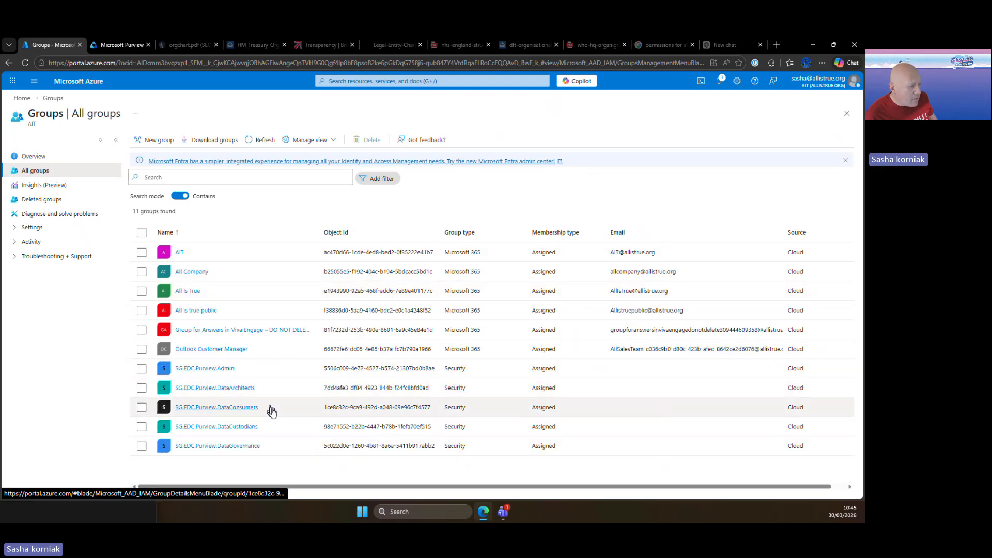
Step: Open the SG.EDC.Purview.DataConsumers security group and copy its name
left_click(248, 427)
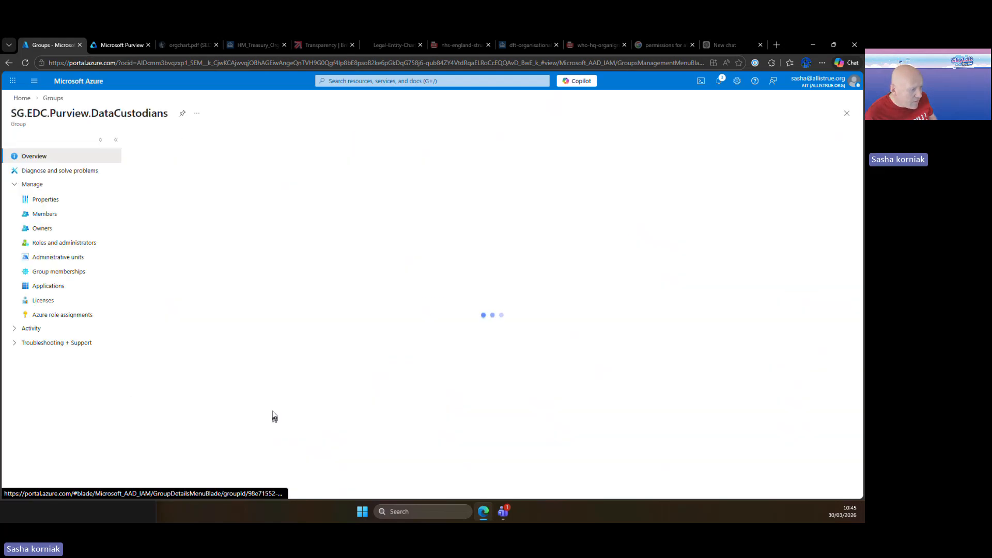
left_click(8, 63)
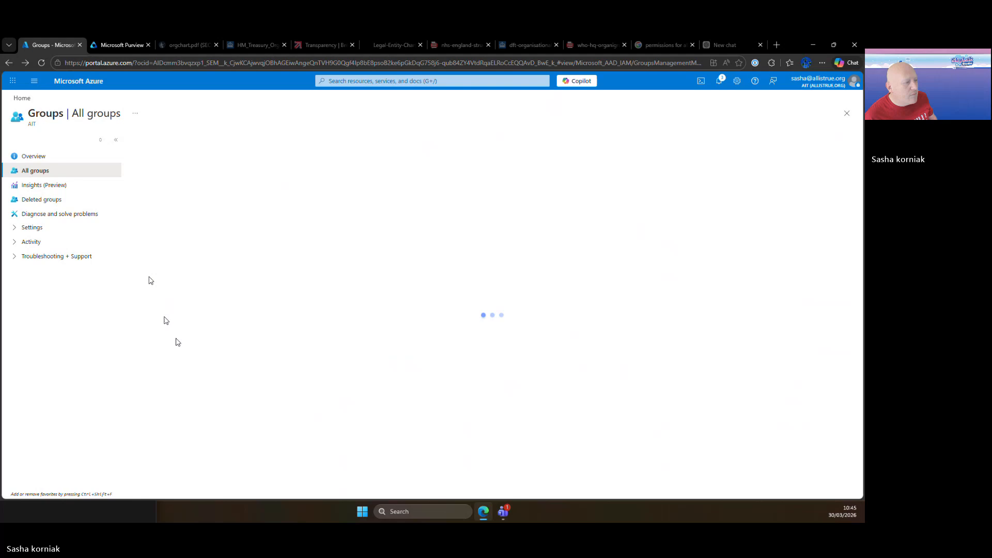
left_click(283, 406)
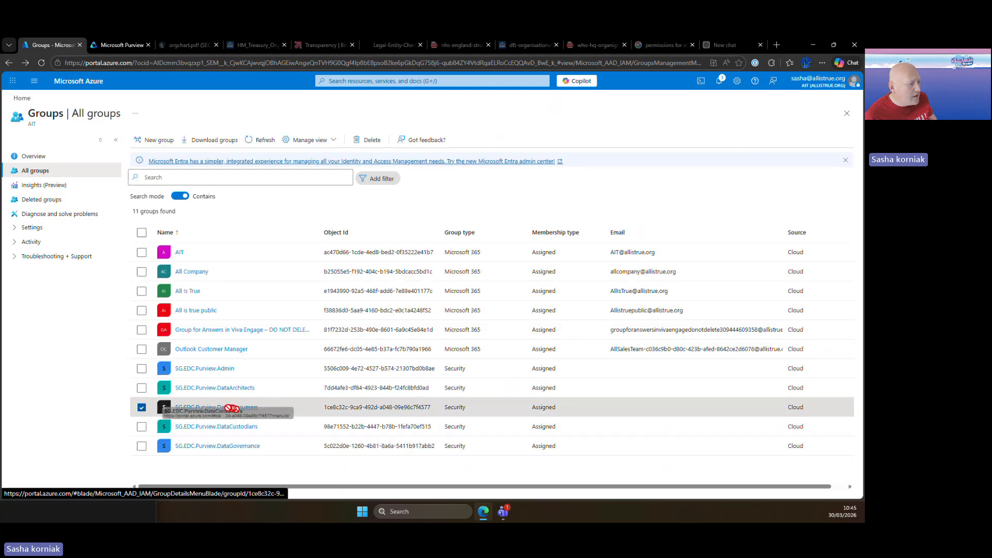
left_click(224, 407)
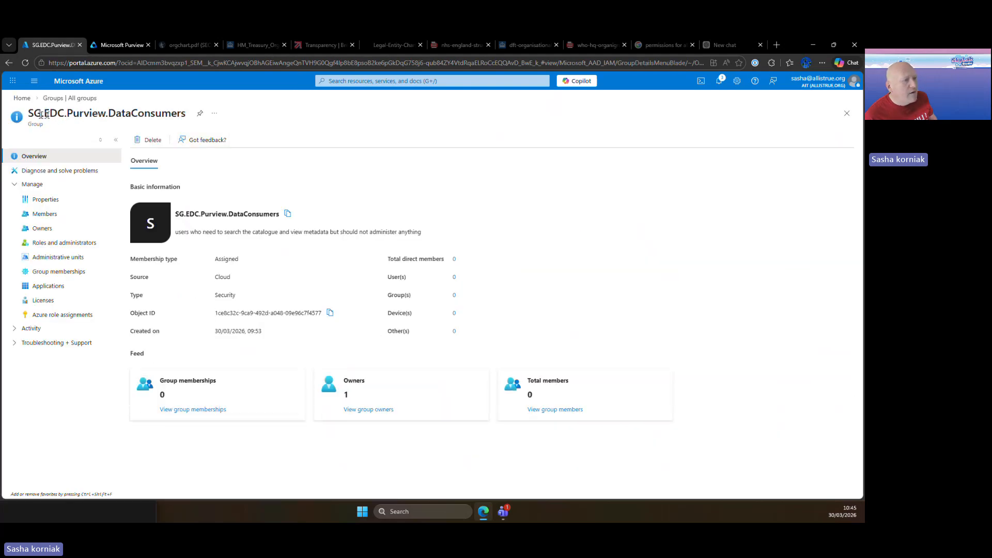
double_click(180, 118)
right_click(178, 114)
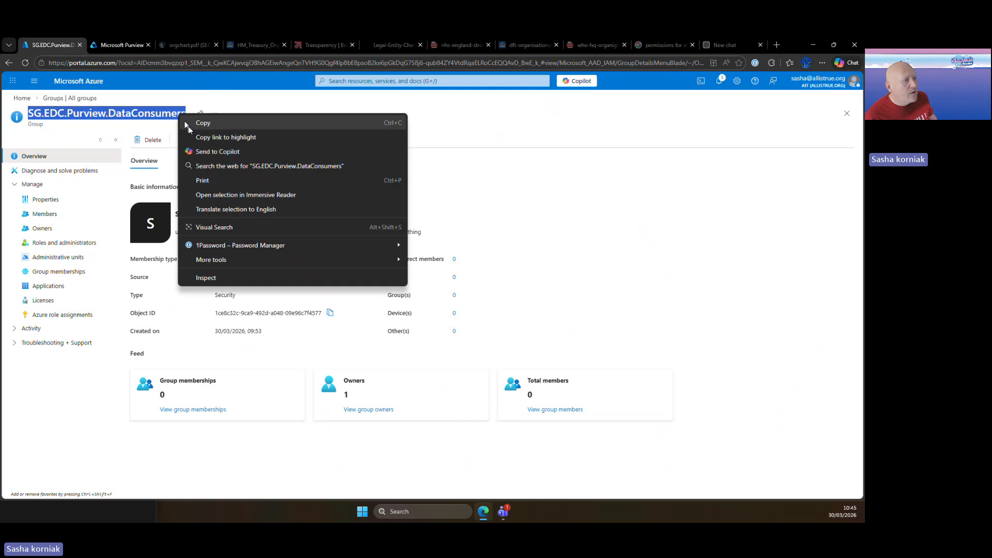
left_click(188, 124)
Step: Return to the Unified Catalog roles in Purview and open member assignment for Global Catalog Readers
left_click(119, 49)
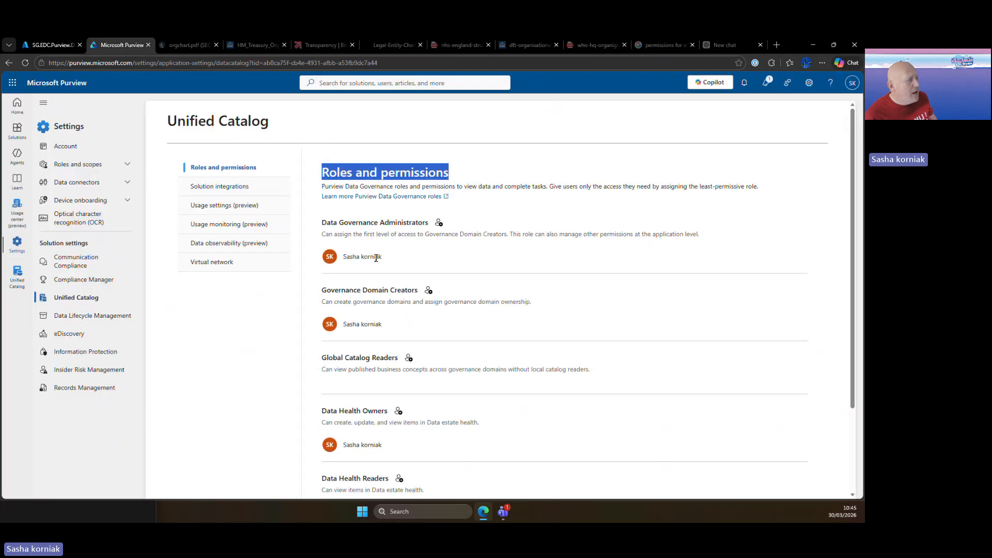
scroll(430, 330, "down", 3)
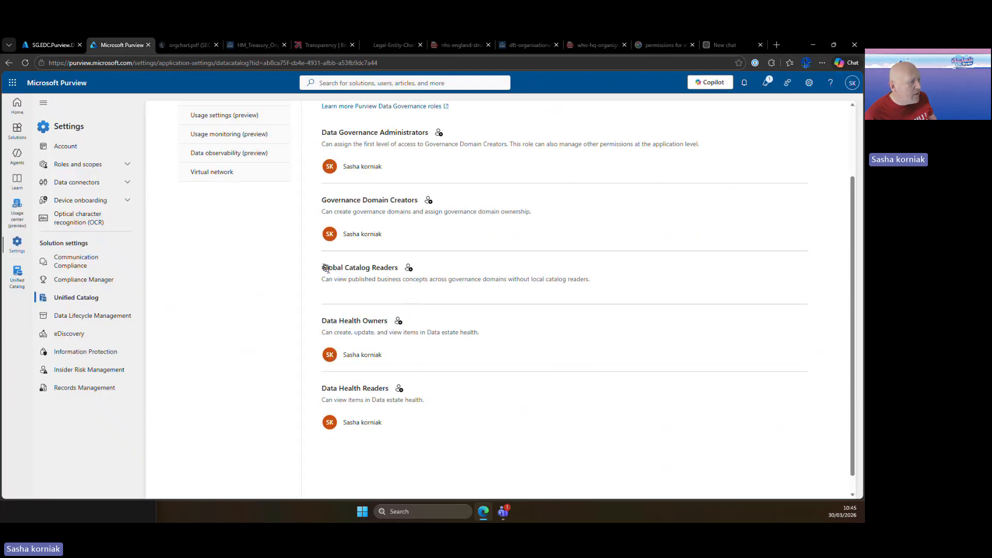
left_click_drag(322, 267, 395, 275)
left_click_drag(394, 275, 398, 270)
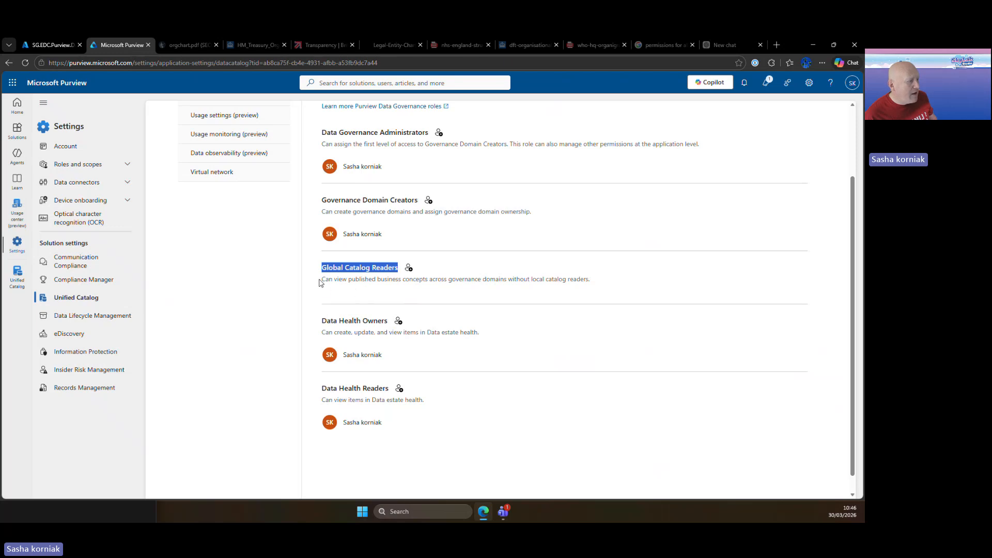
left_click(413, 296)
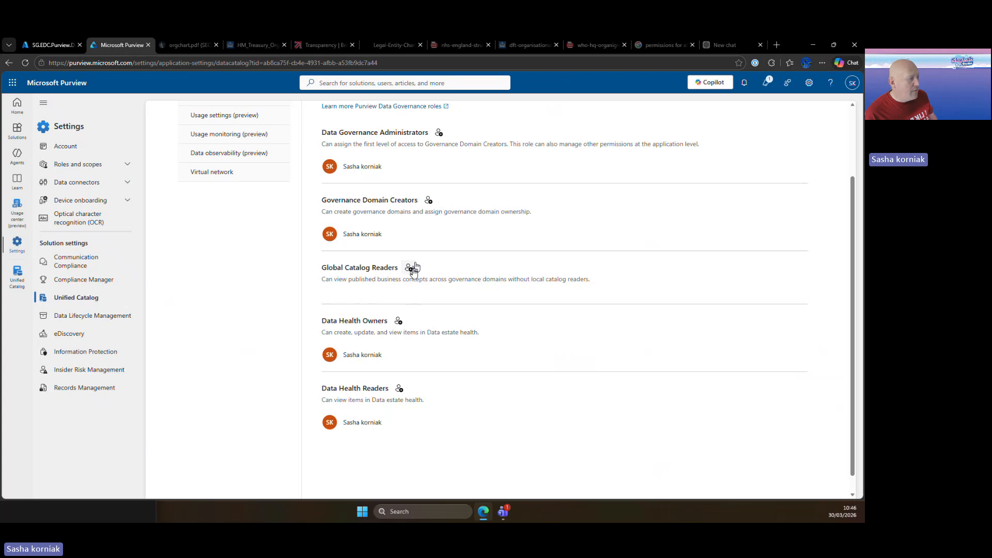
left_click(409, 268)
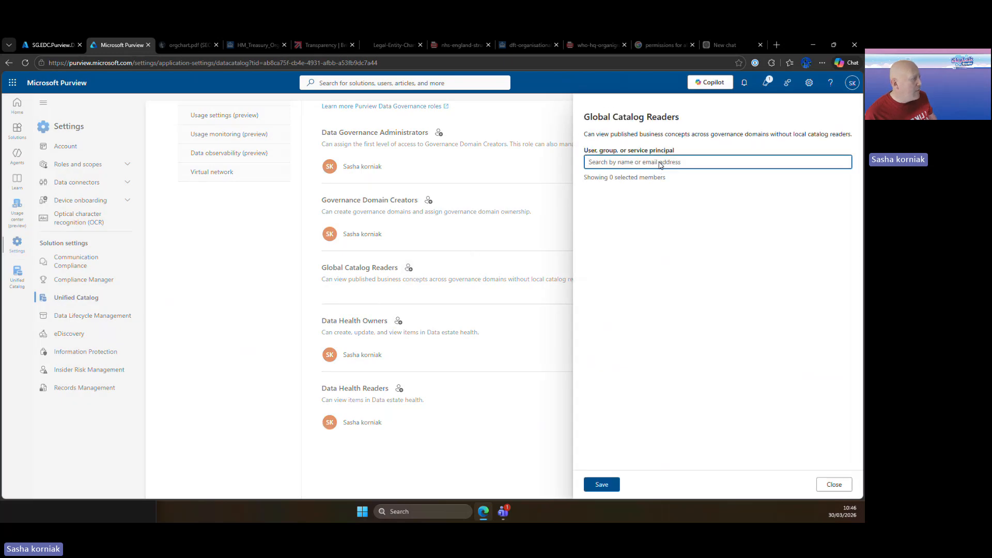
right_click(659, 164)
left_click(640, 168)
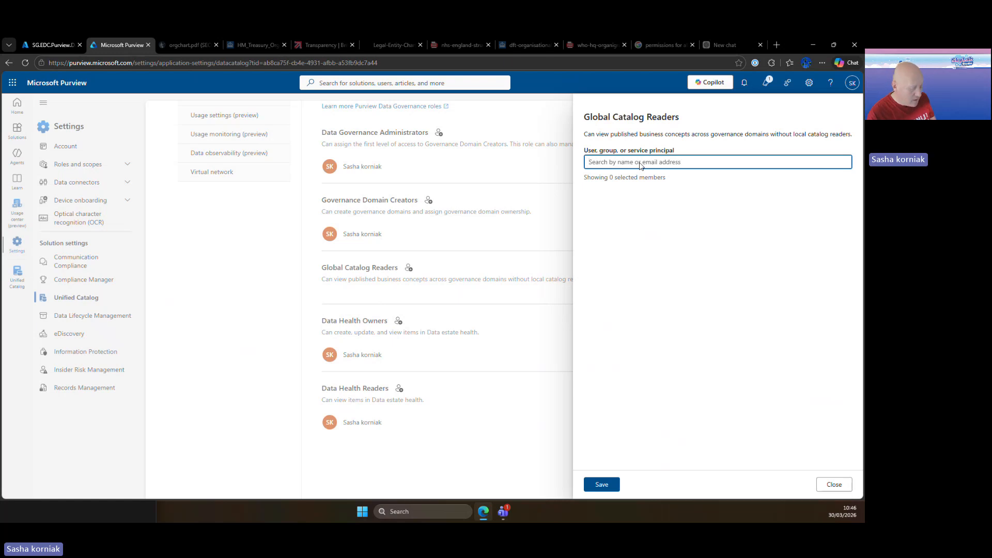
key("ctrl+v")
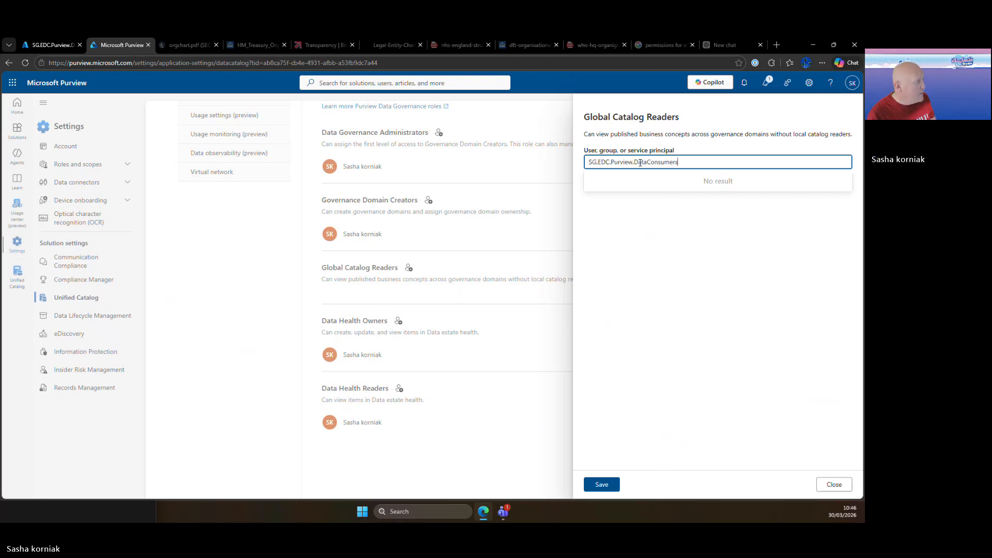
key("ctrl+v")
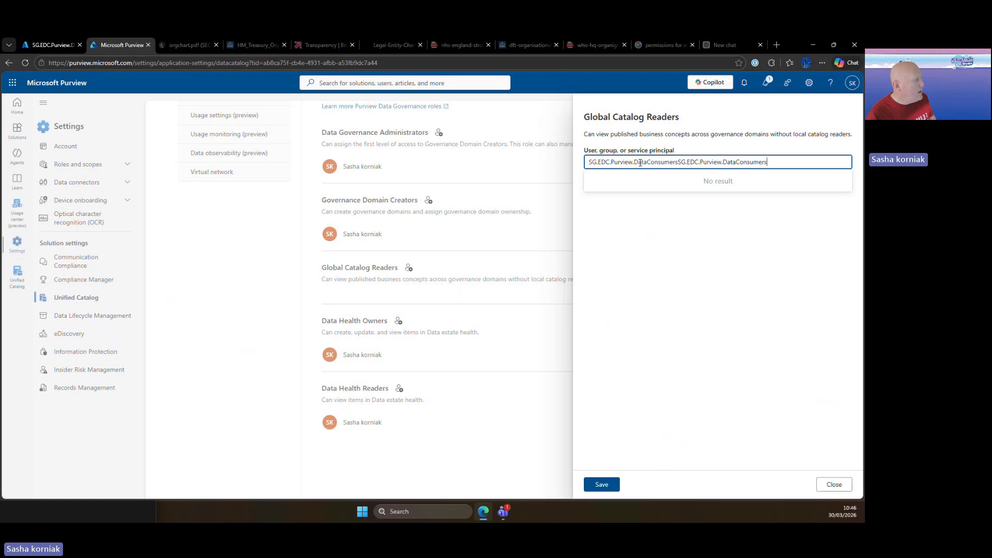
key("BackSpace")
key("BackSpace")
key("BackSpace")
key("BackSpace")
key("BackSpace")
key("BackSpace")
key("BackSpace")
key("BackSpace")
key("BackSpace")
key("BackSpace")
key("BackSpace")
key("BackSpace")
key("BackSpace")
key("BackSpace")
key("BackSpace")
key("BackSpace")
key("BackSpace")
key("BackSpace")
key("BackSpace")
key("BackSpace")
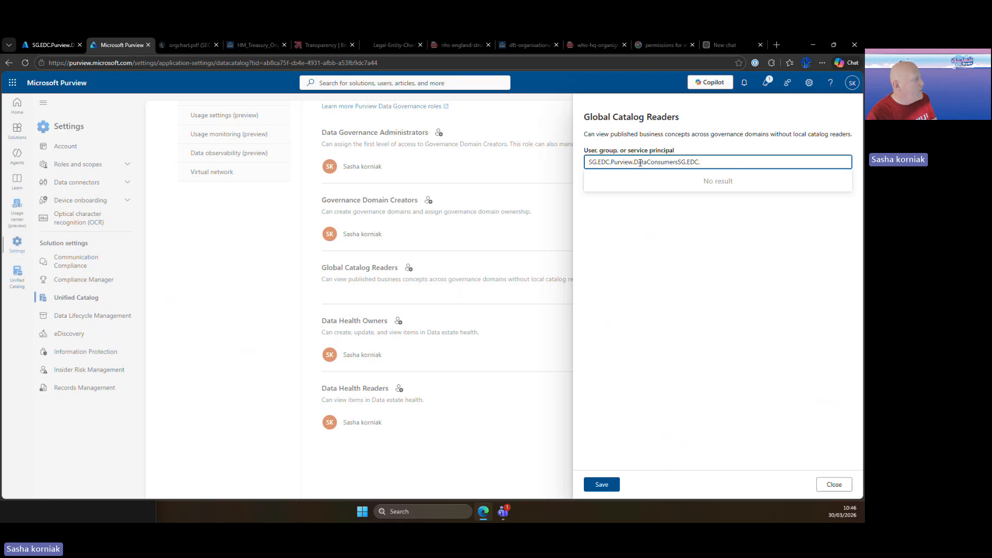
key("BackSpace")
key("BackSpace")
key("BackSpace")
Step: Add the SG.EDC.Purview.DataConsumers group to Global Catalog Readers and save the assignment
key("ctrl+v")
left_click(639, 182)
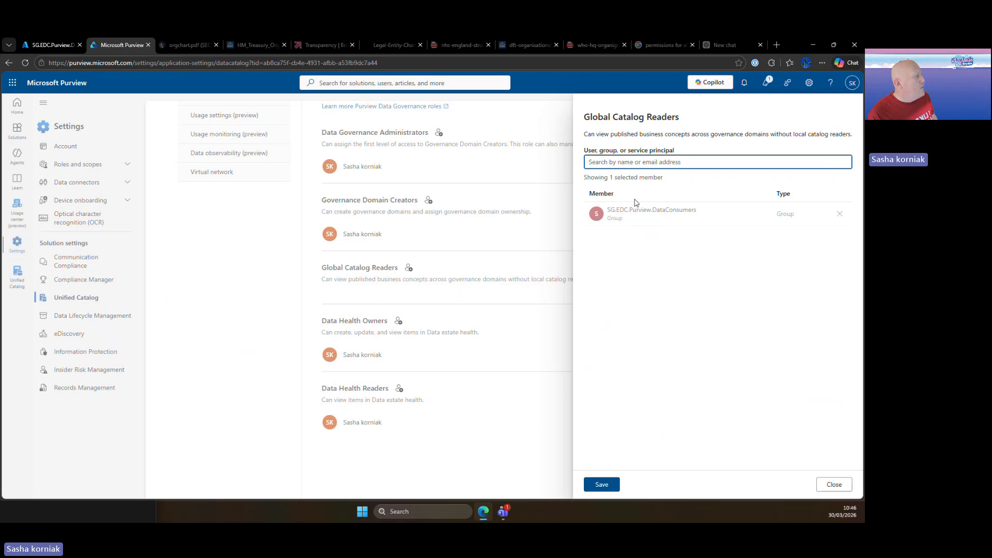
left_click(603, 486)
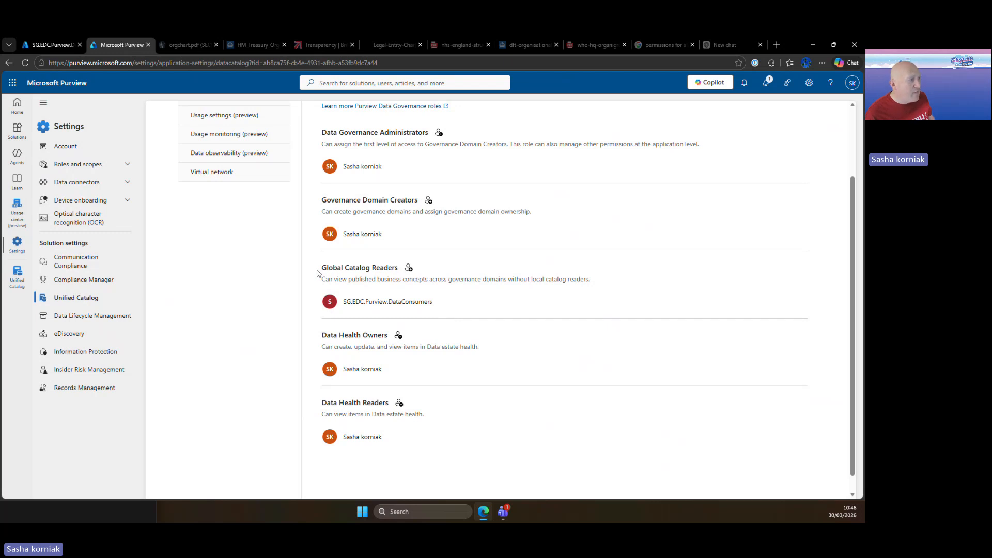
Step: Return the Azure portal to its list of all groups and switch back to the Purview roles
left_click(27, 43)
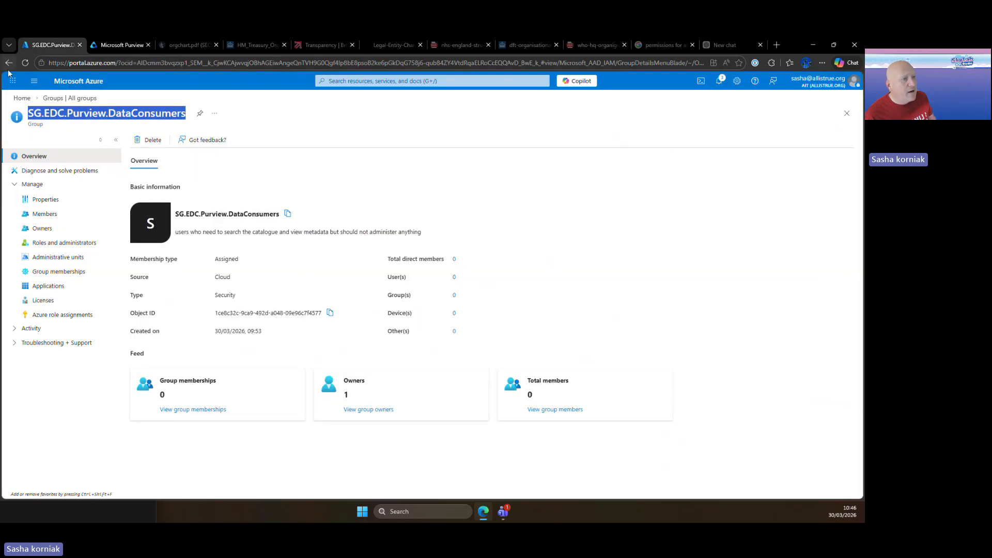
left_click(8, 62)
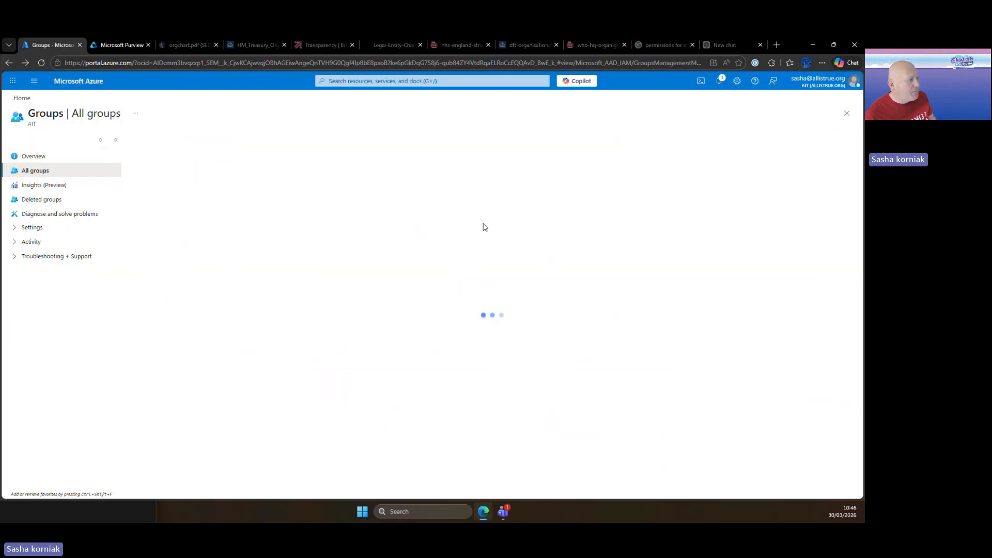
left_click(95, 44)
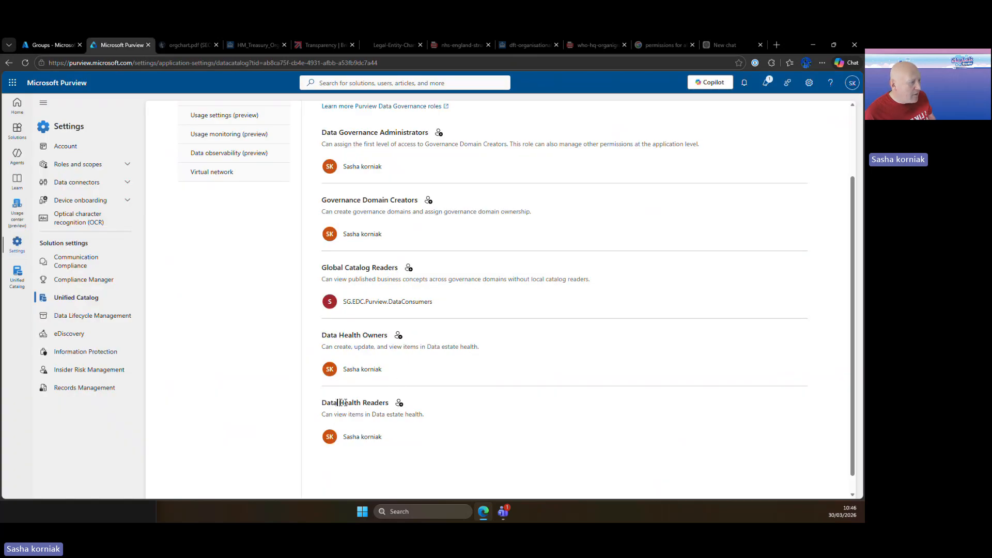
Step: Add the SG.EDC.Purview.DataConsumers group to the Data Health Readers role and save the assignment
left_click_drag(321, 406, 395, 407)
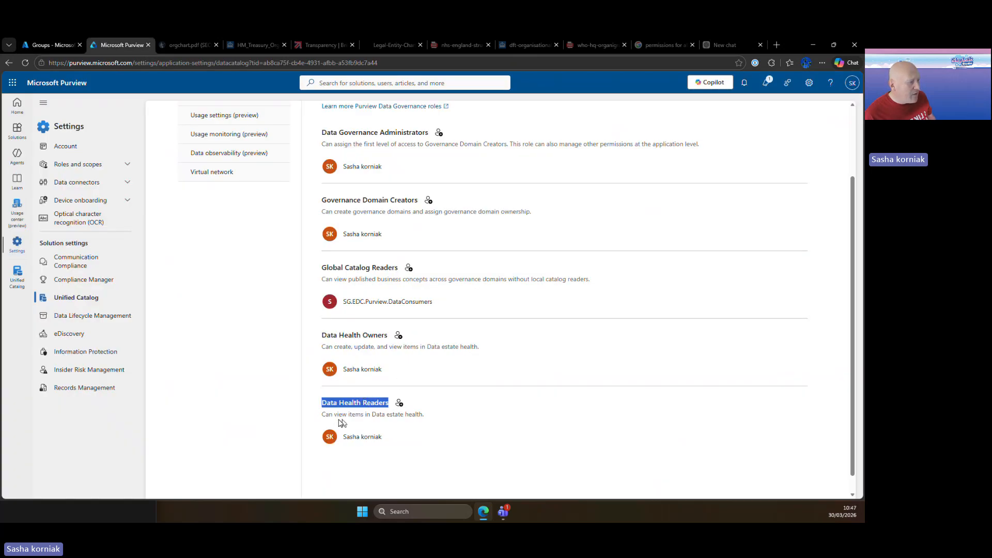
left_click(399, 403)
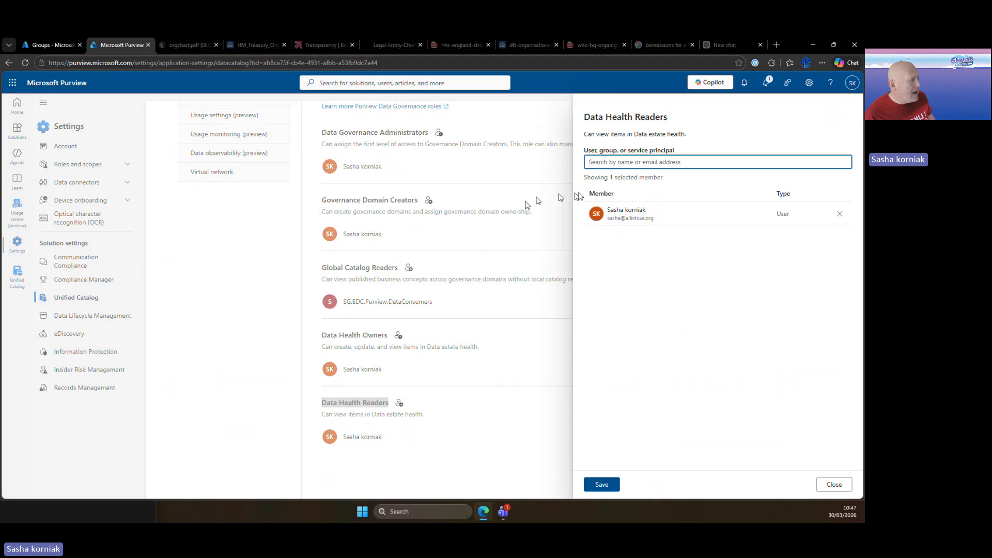
key("ctrl+v")
left_click(585, 195)
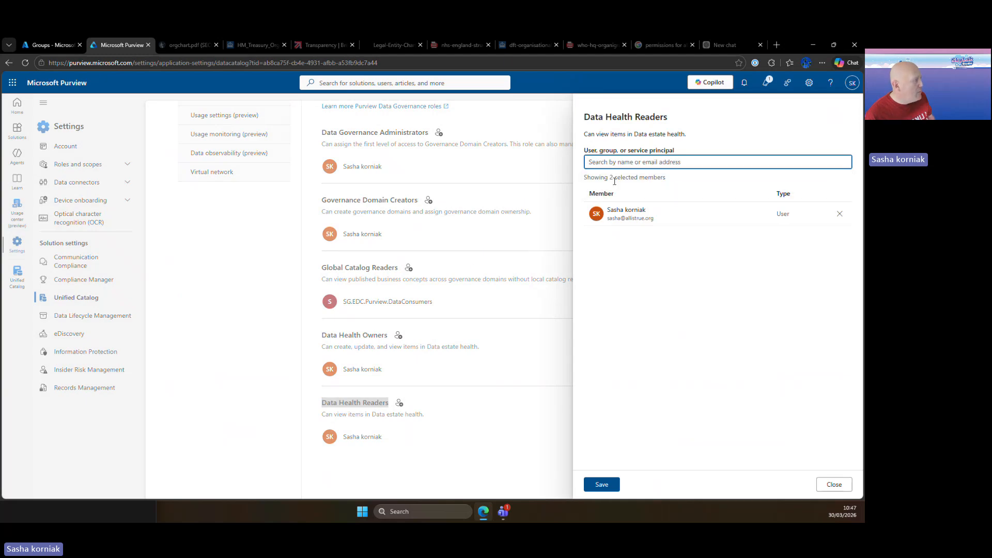
left_click(601, 484)
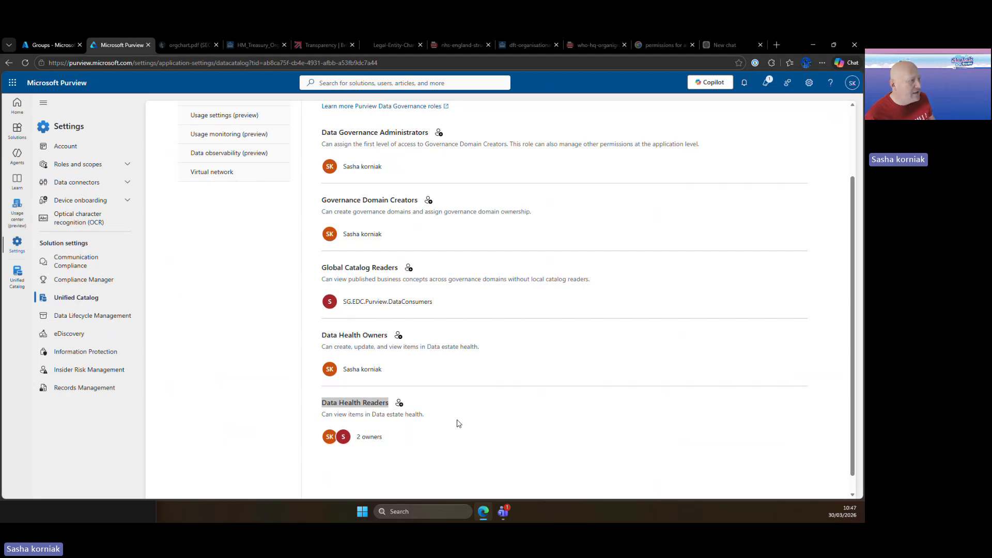
Step: Review the SG.EDC.Purview security groups in the Azure portal and mark SG.EDC.Purview.Admin
scroll(457, 424, "up", 1)
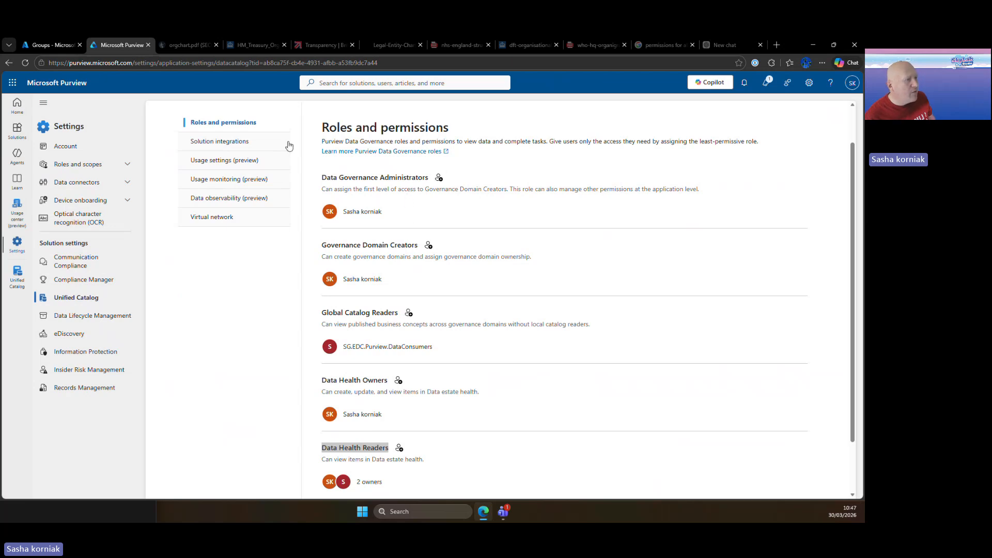
left_click(51, 45)
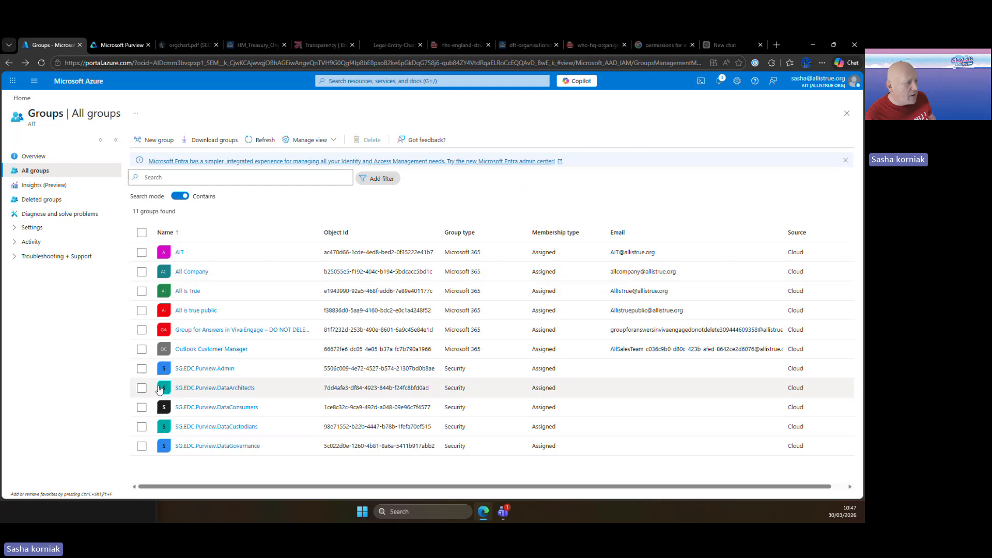
left_click(268, 395)
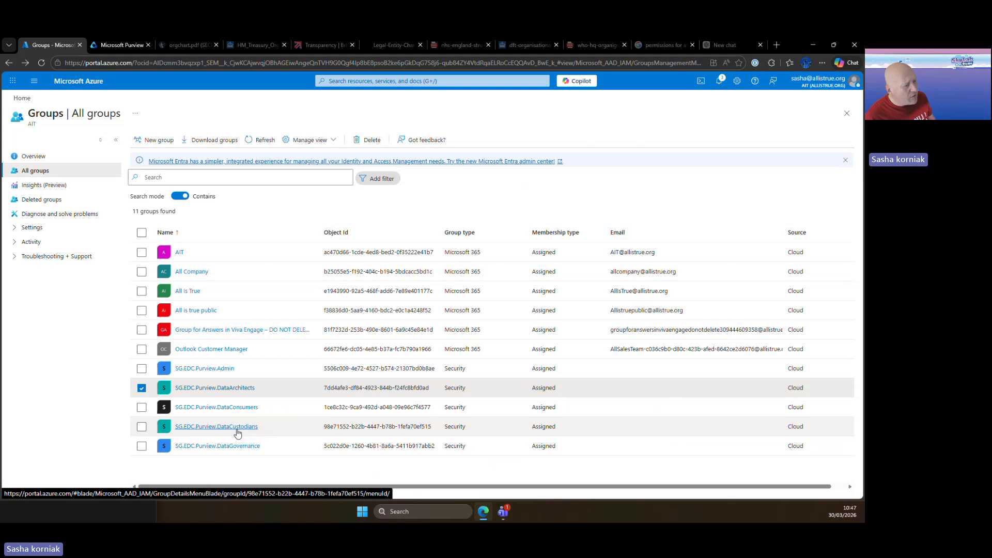
left_click(243, 372)
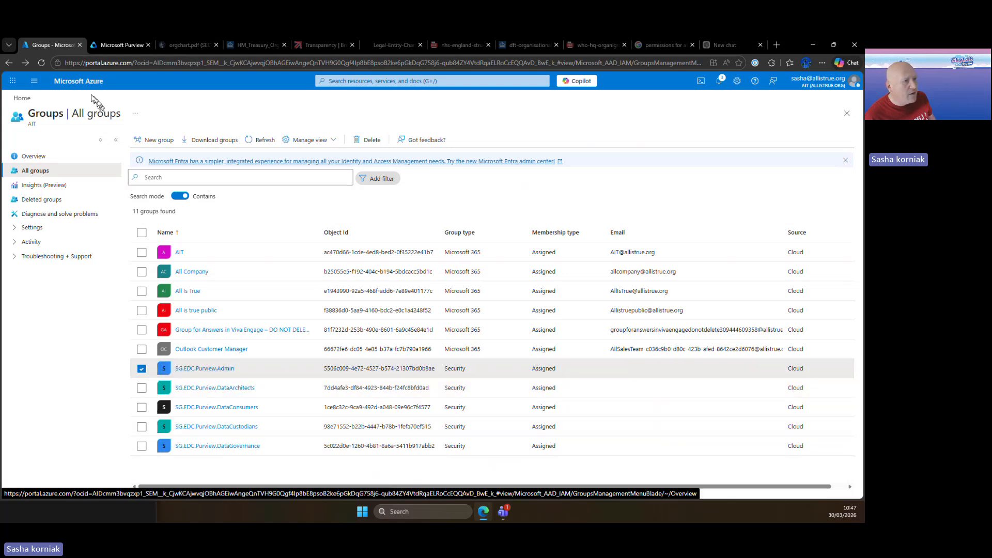
Step: Switch to the Purview roles and add the SG.EDC.Purview.Admin group to Data Governance Administrators
left_click(120, 44)
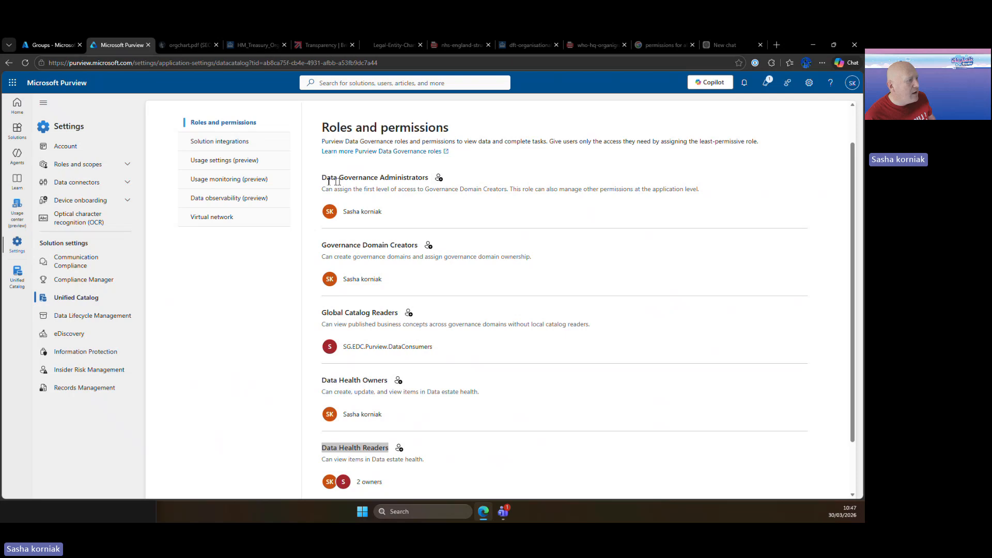
left_click_drag(323, 178, 434, 183)
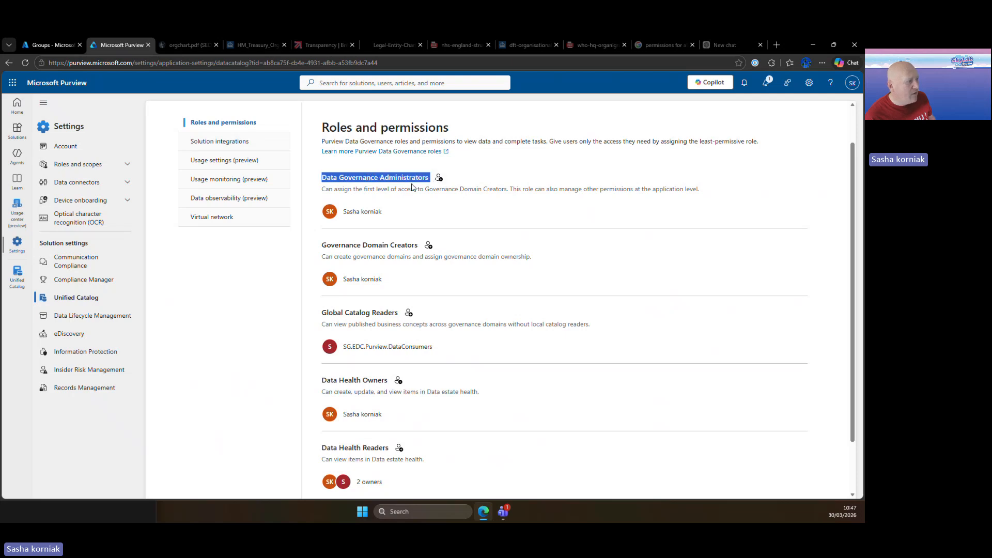
left_click(438, 177)
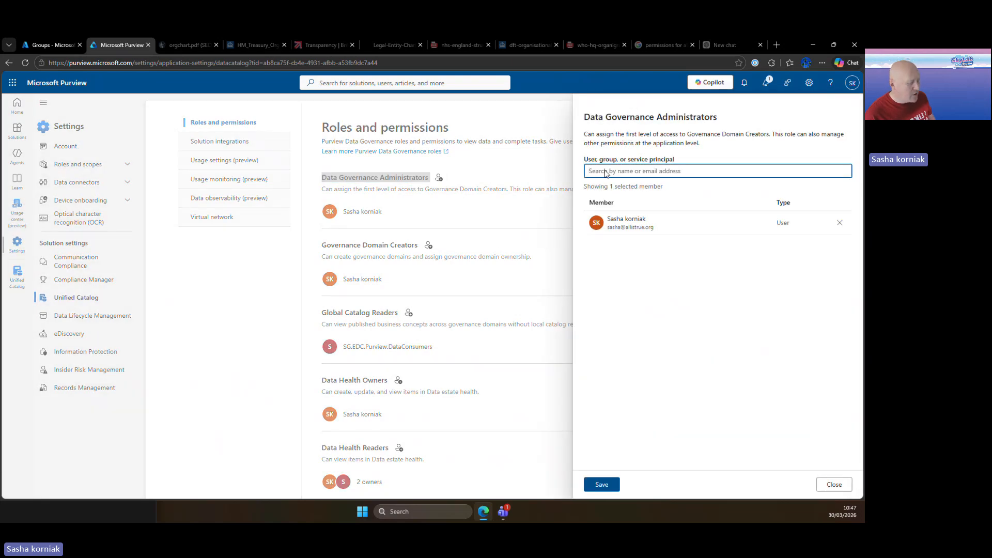
type("SG.")
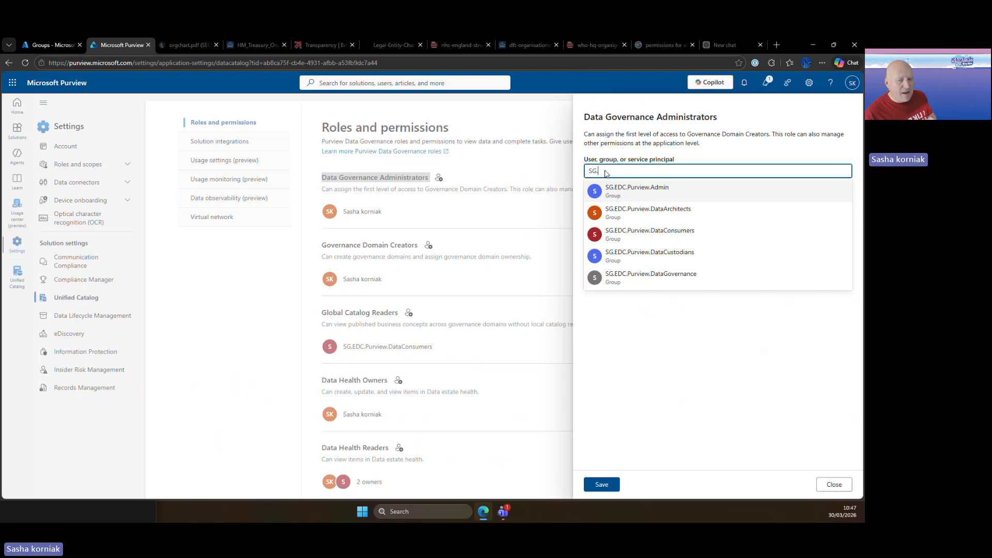
left_click(629, 189)
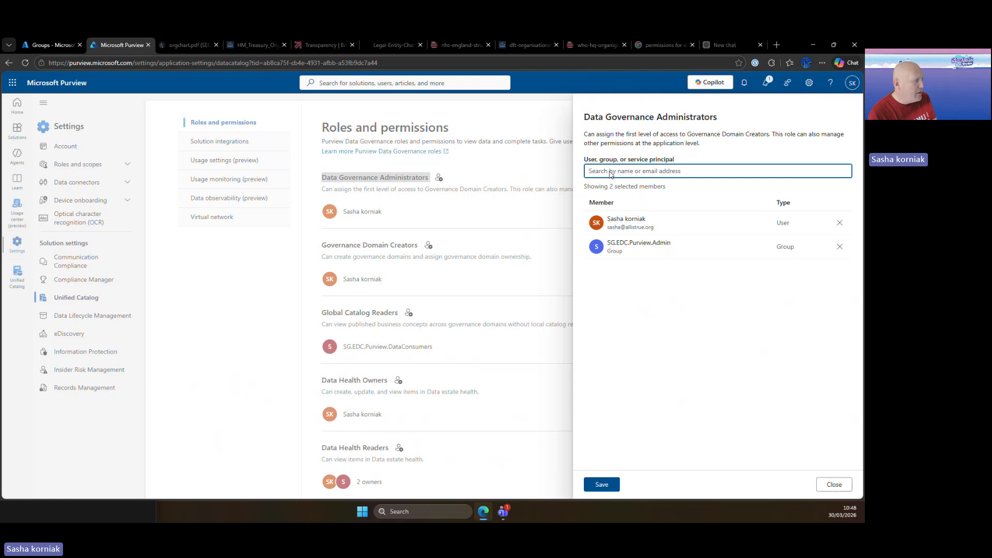
Step: Add the SG.EDC.Purview.DataGovernance group to Data Governance Administrators as well and save the role assignment
type("a")
key("BackSpace")
type("sg")
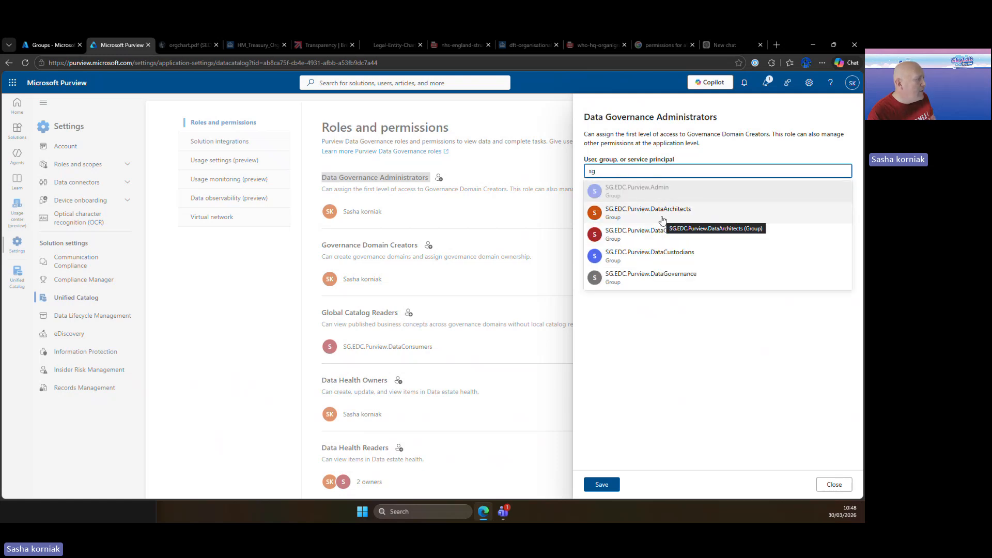
left_click(664, 277)
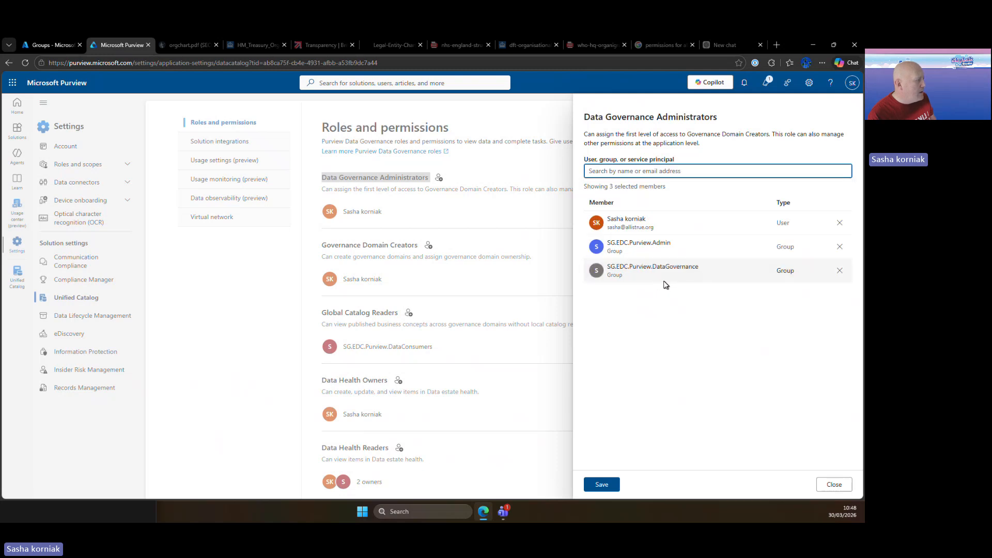
left_click(623, 175)
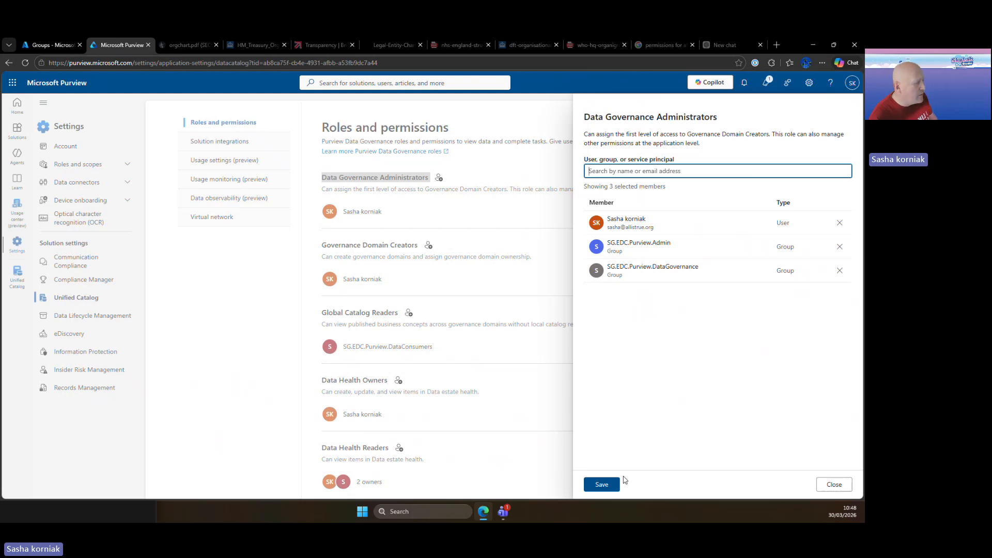
left_click(602, 484)
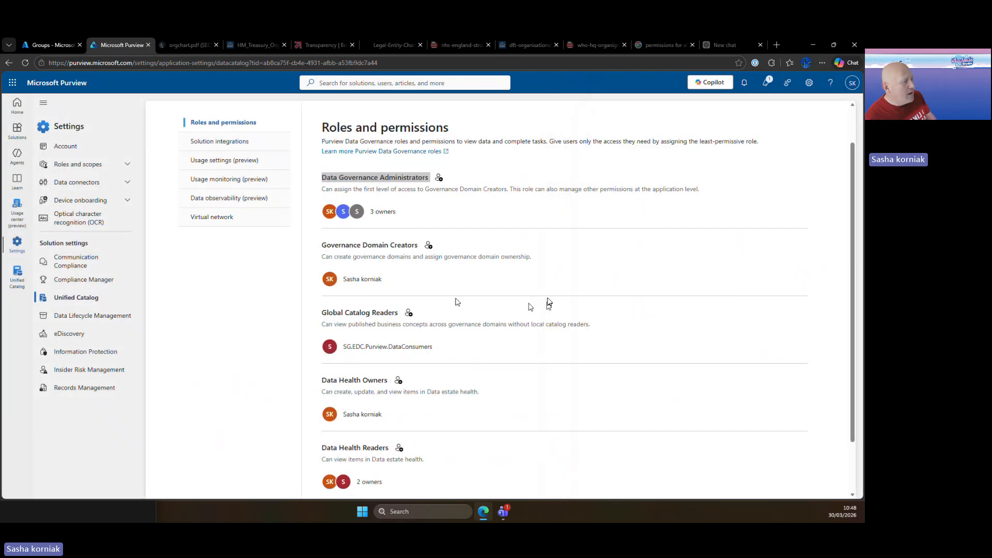
Step: Add the SG.EDC.Purview.Admin and SG.EDC.Purview.DataGovernance groups to Governance Domain Creators and save the assignment
left_click(428, 245)
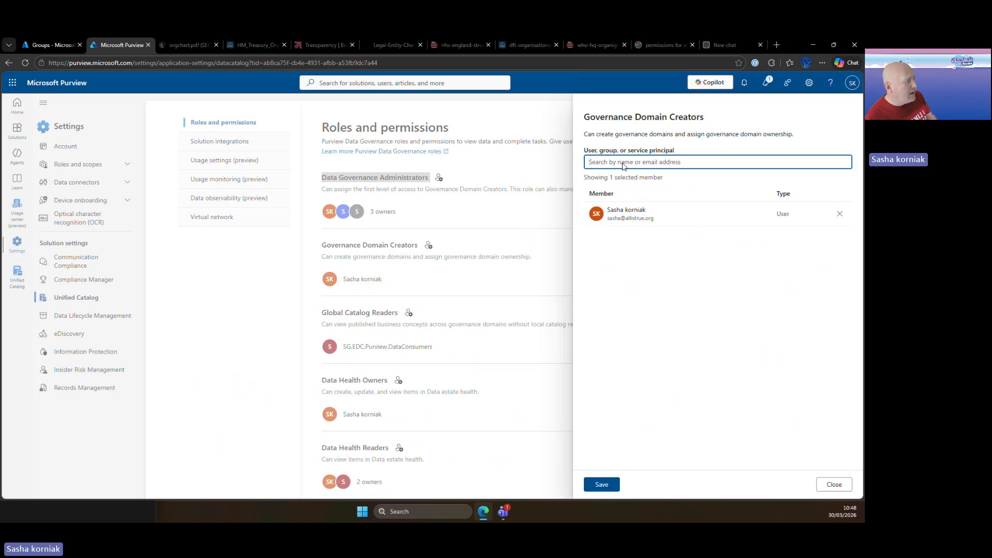
type("sg")
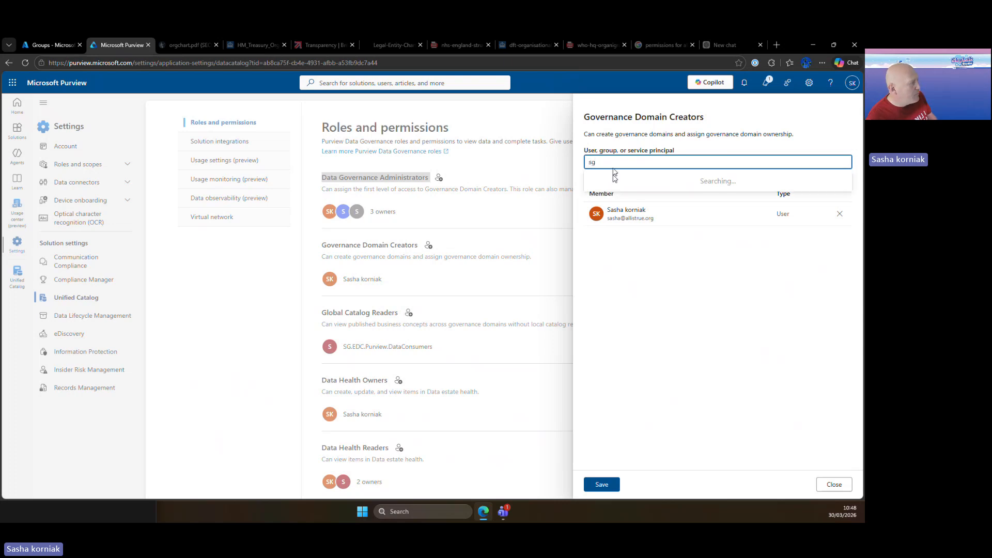
left_click(625, 182)
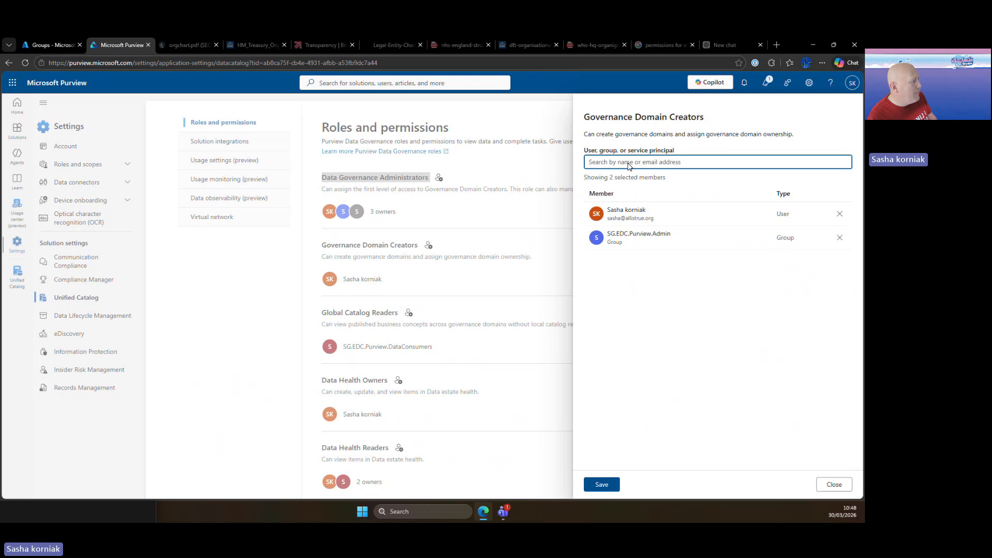
type("sg")
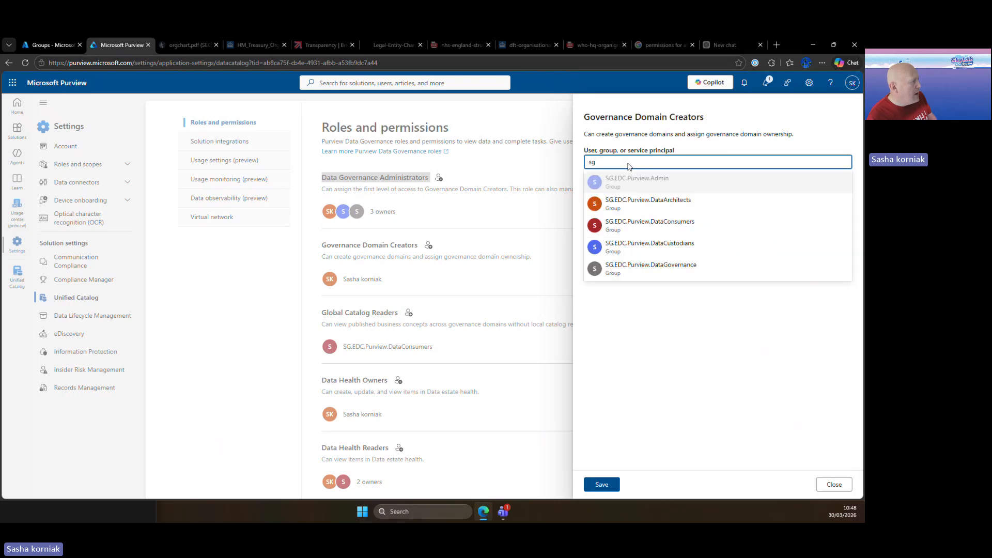
left_click(633, 268)
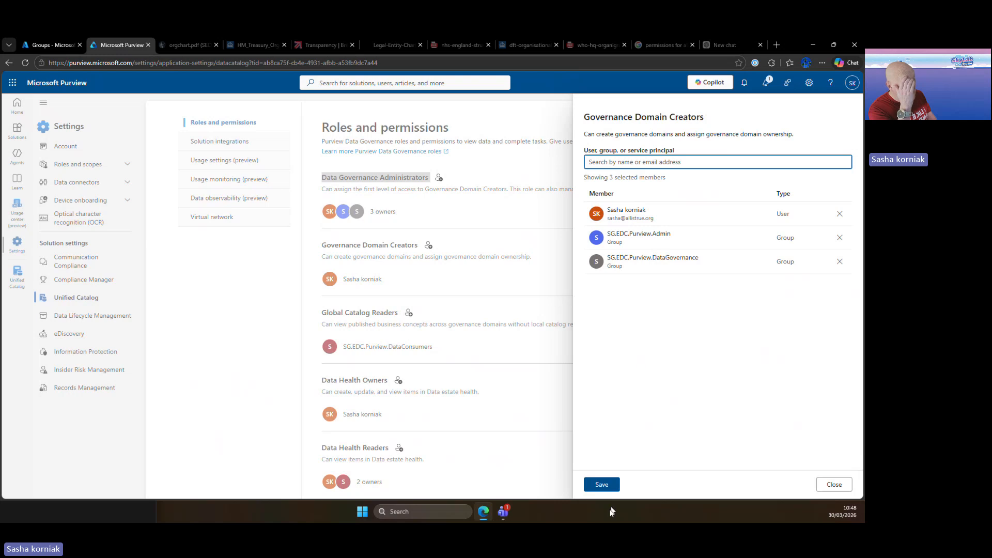
left_click(602, 484)
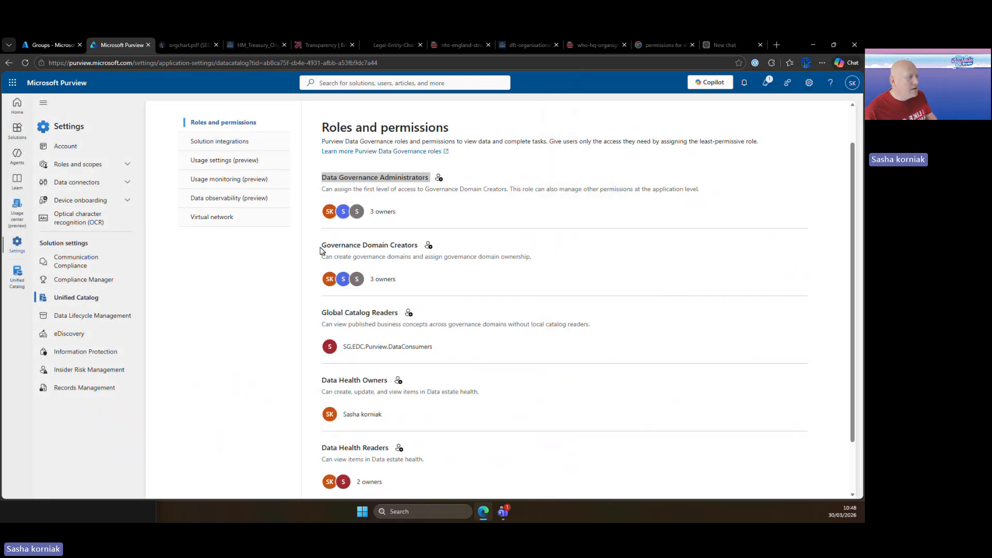
Step: Review the members assigned to each Unified Catalog role, from Governance Domain Creators down to Data Health Readers
left_click_drag(321, 248, 421, 252)
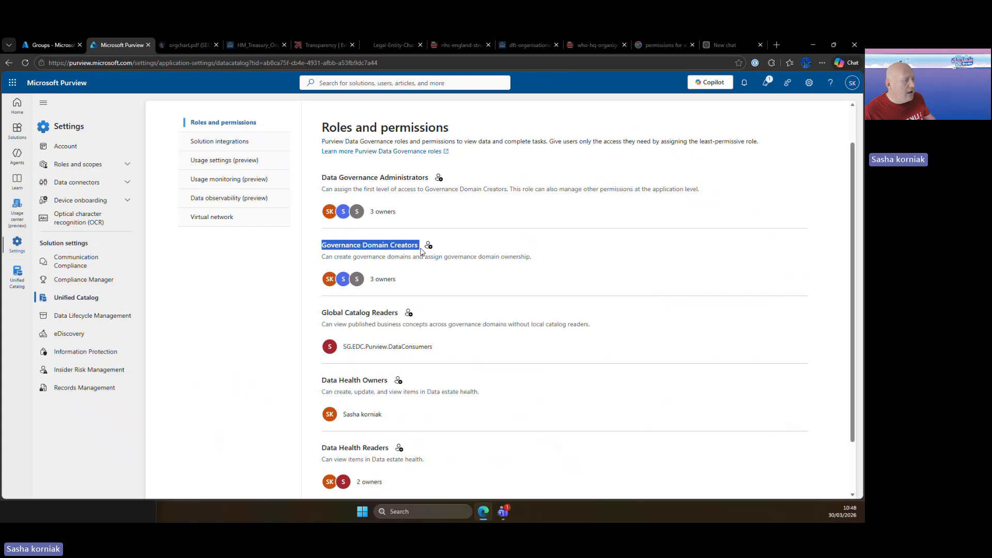
left_click(415, 281)
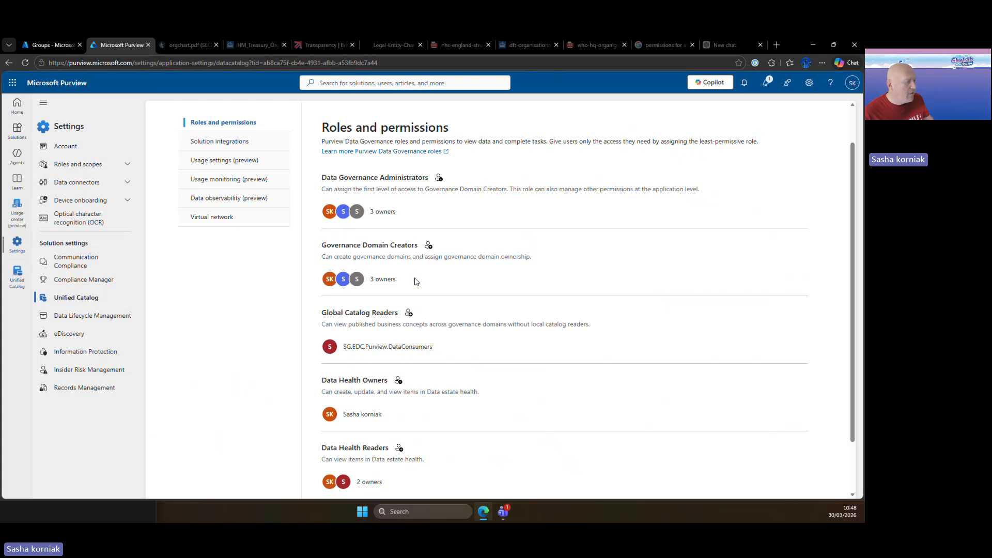
scroll(415, 281, "down", 2)
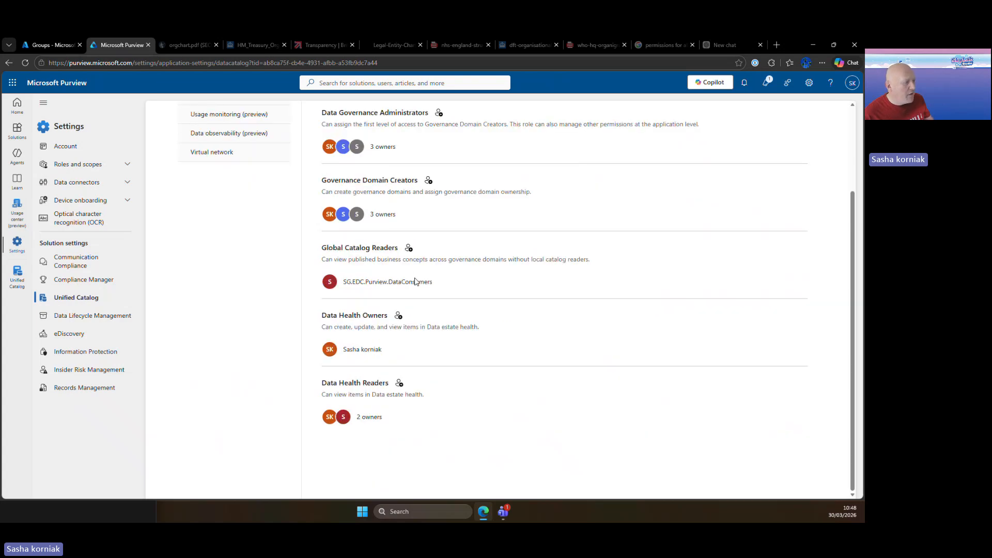
left_click_drag(462, 260, 433, 281)
left_click(423, 434)
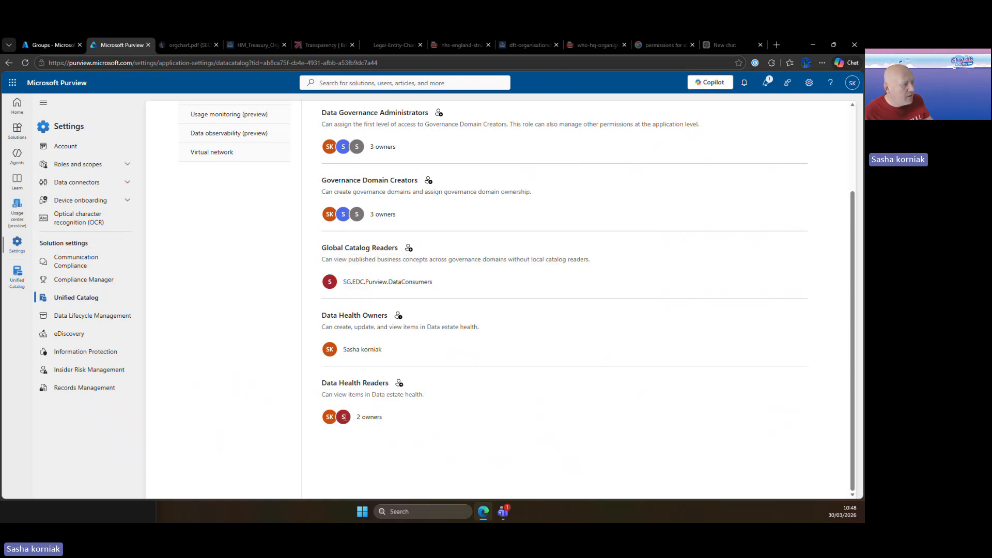
scroll(347, 212, "up", 3)
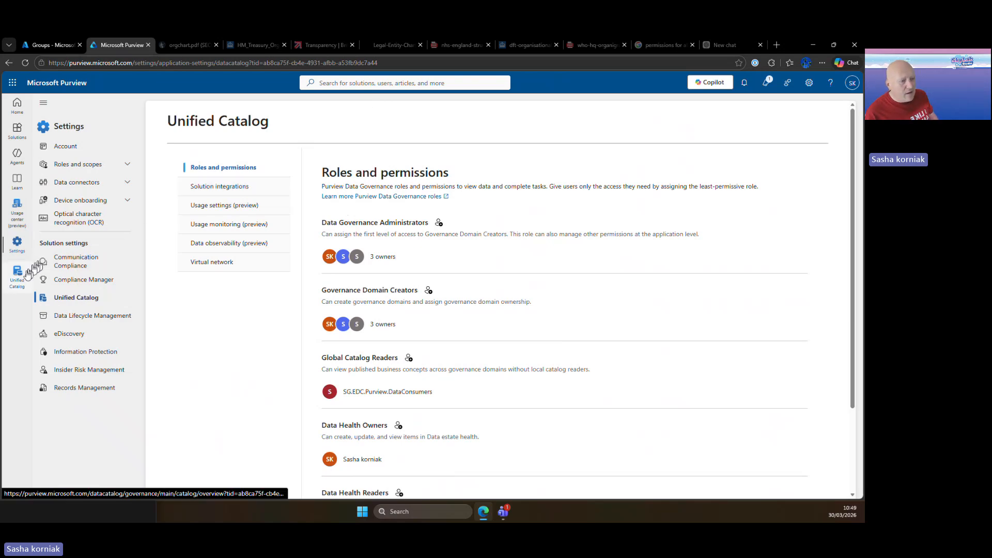
left_click(29, 273)
left_click(23, 253)
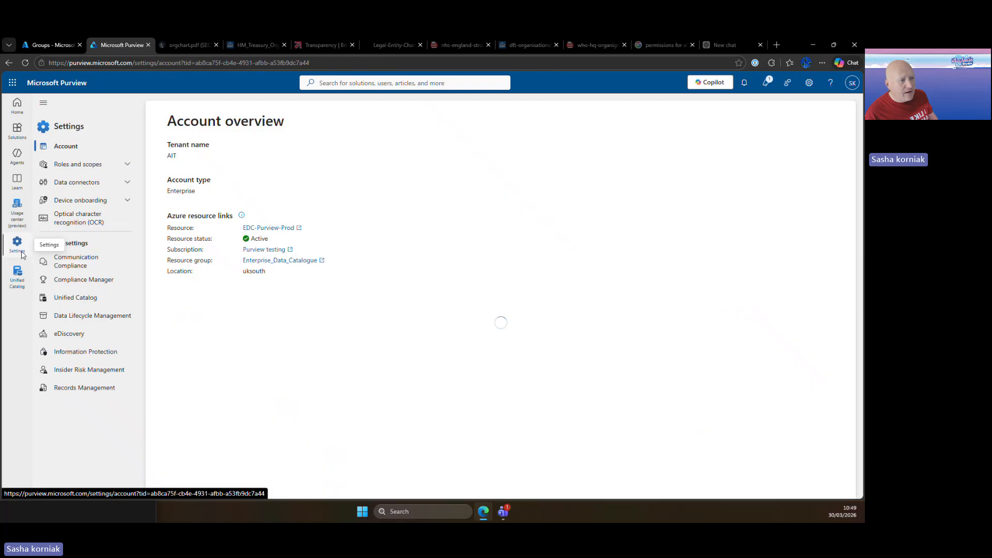
left_click(80, 302)
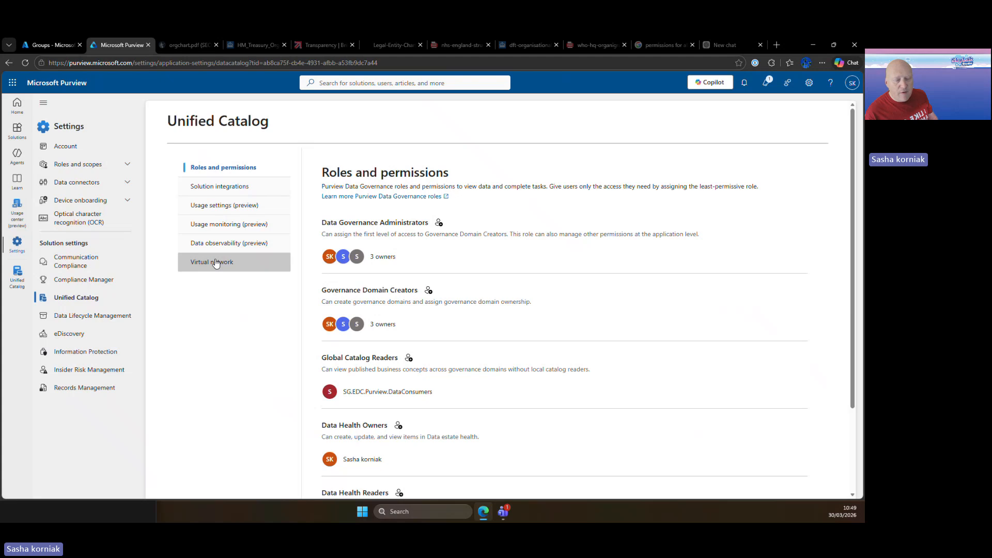
Step: Go to the governance domains in the Unified Catalog and start creating a new governance domain
left_click(18, 285)
left_click(98, 184)
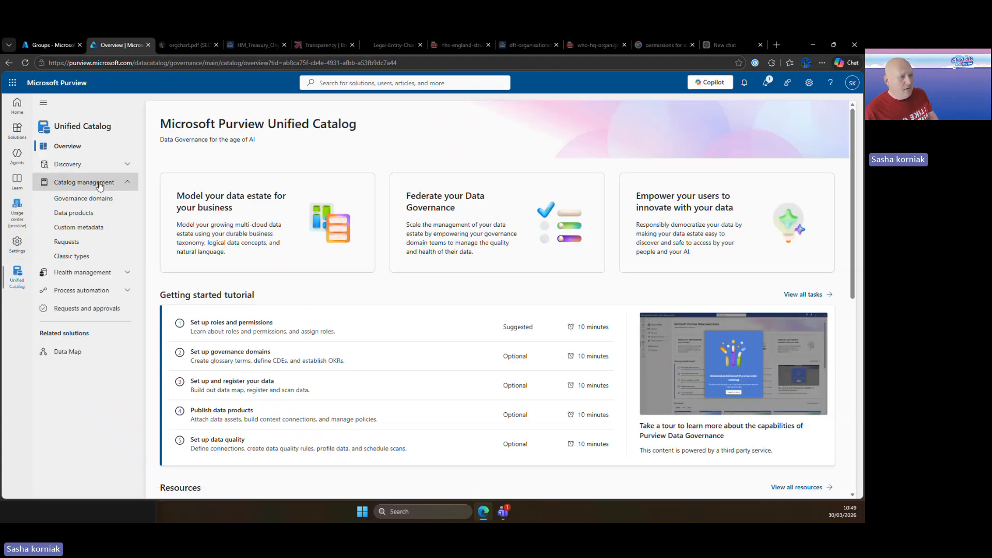
left_click(100, 198)
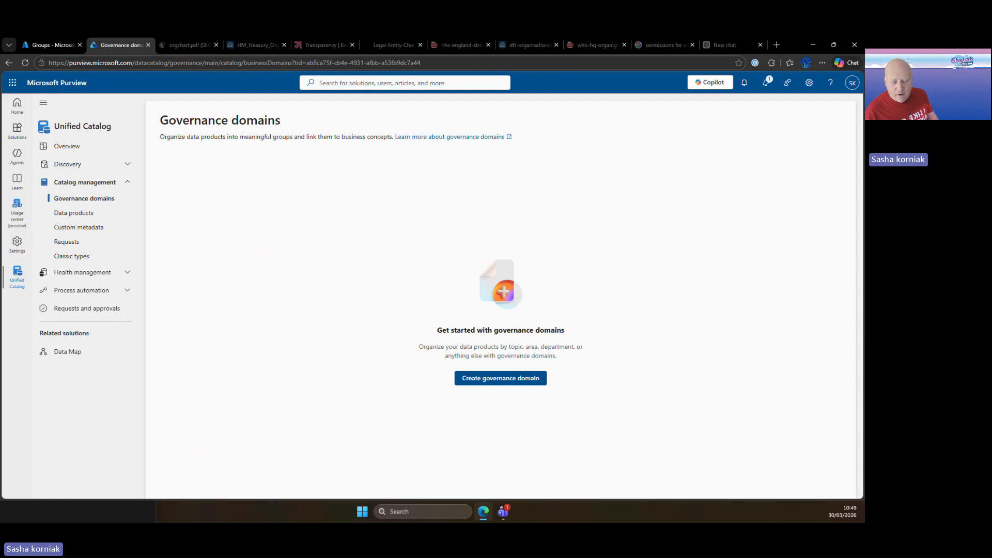
left_click(509, 379)
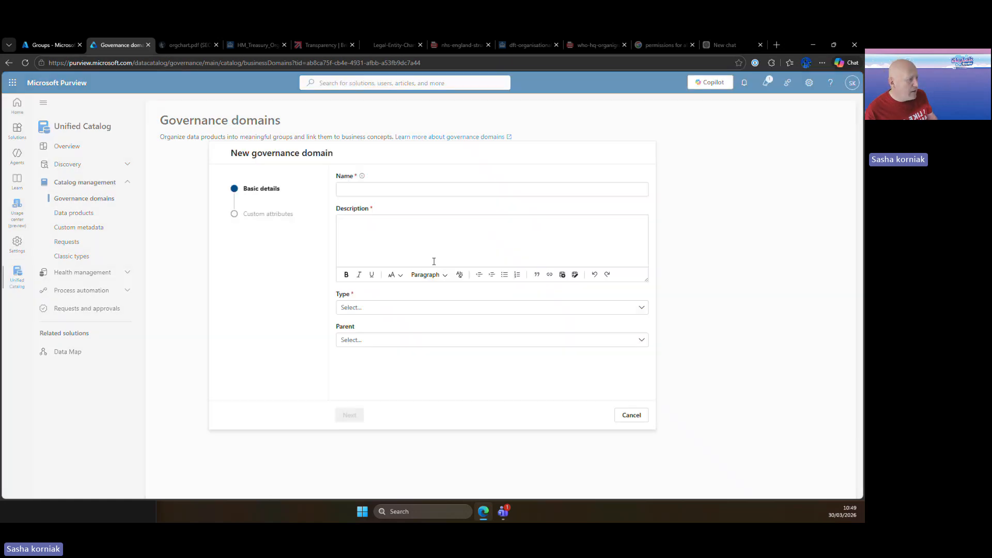
Step: Examine the type options for the new governance domain and choose Line of business
left_click(425, 308)
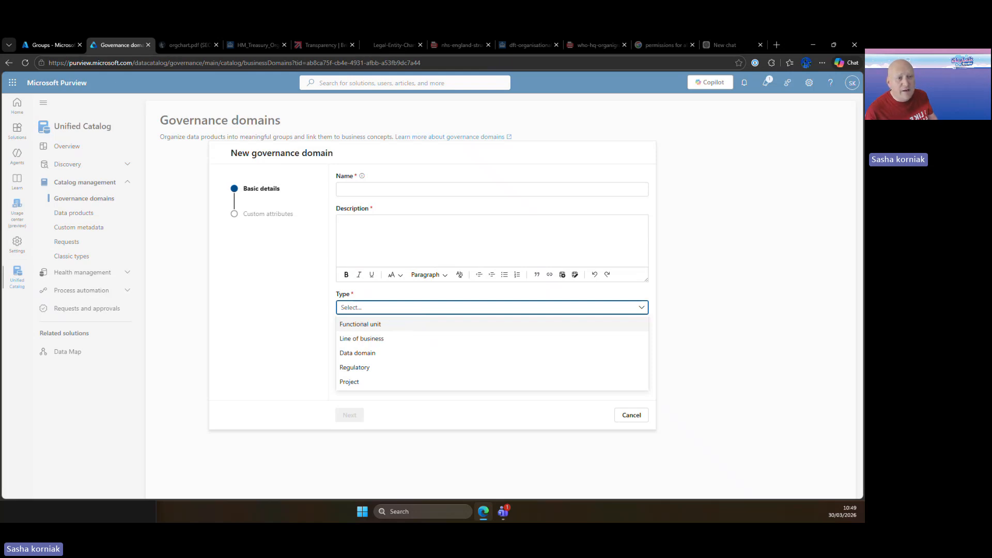
key("Escape")
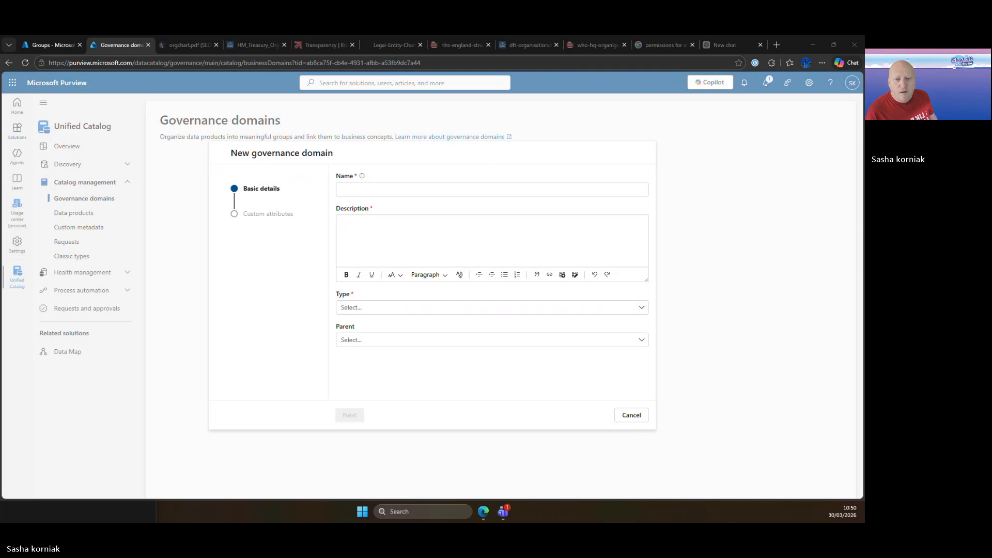
left_click(447, 307)
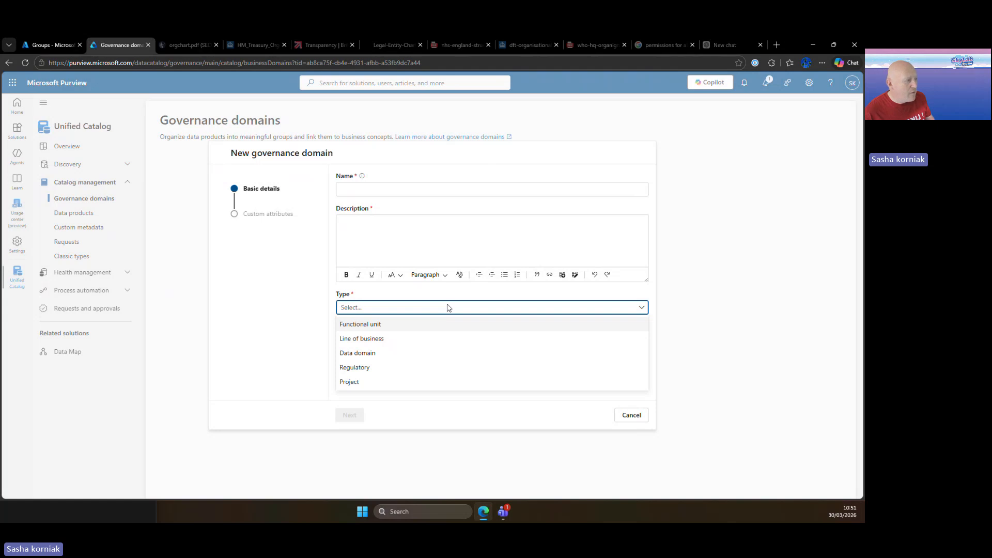
left_click(423, 339)
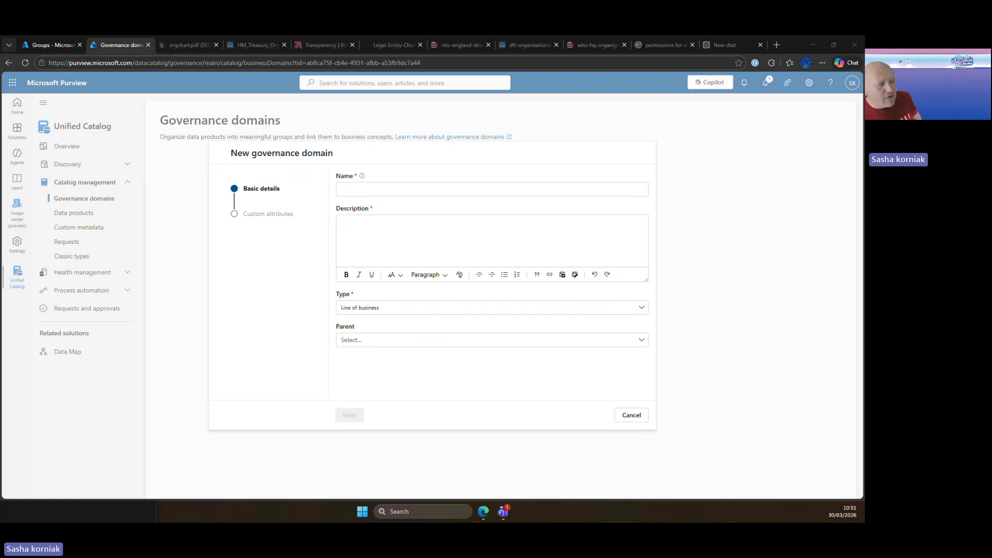
Step: Set the new governance domain's type to Functional unit
left_click(403, 185)
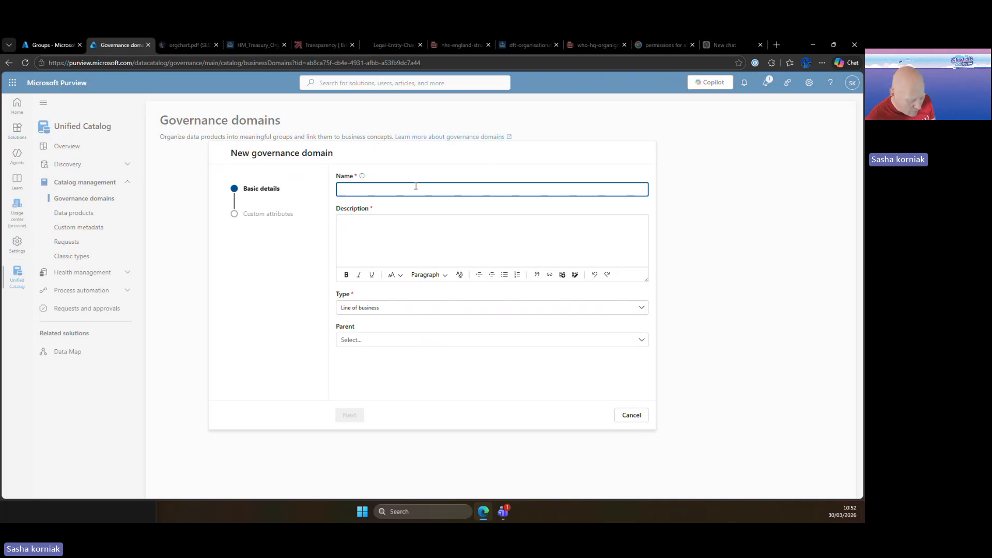
left_click(385, 308)
left_click(387, 323)
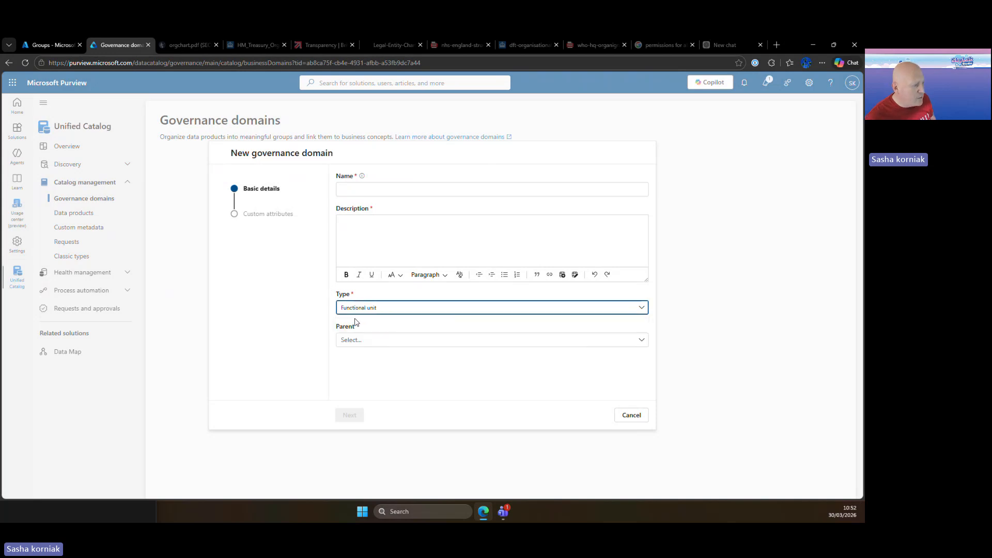
Step: Examine the Bank of England and HM Treasury organisation charts, the British Business Bank transparency page and the NatWest legal entity structure
left_click(160, 48)
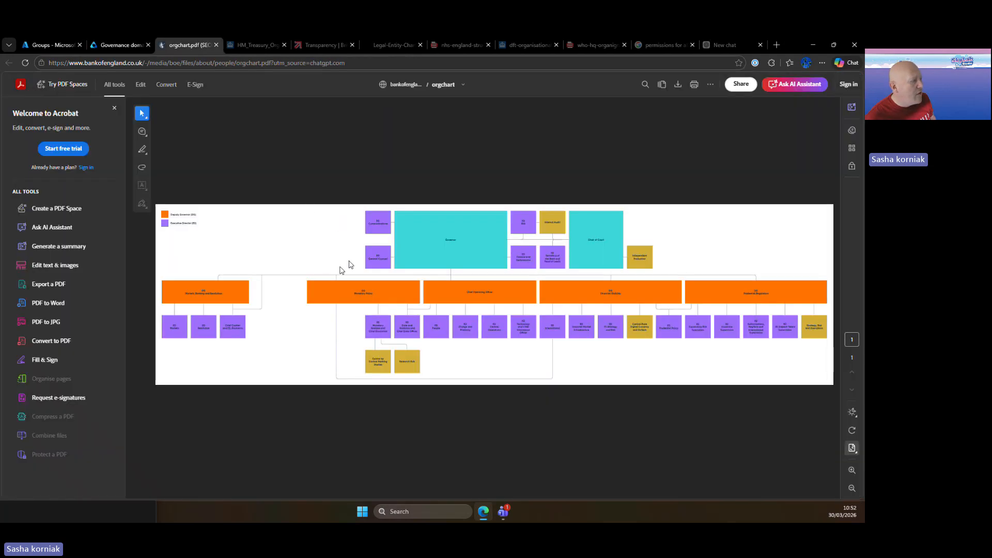
left_click(249, 45)
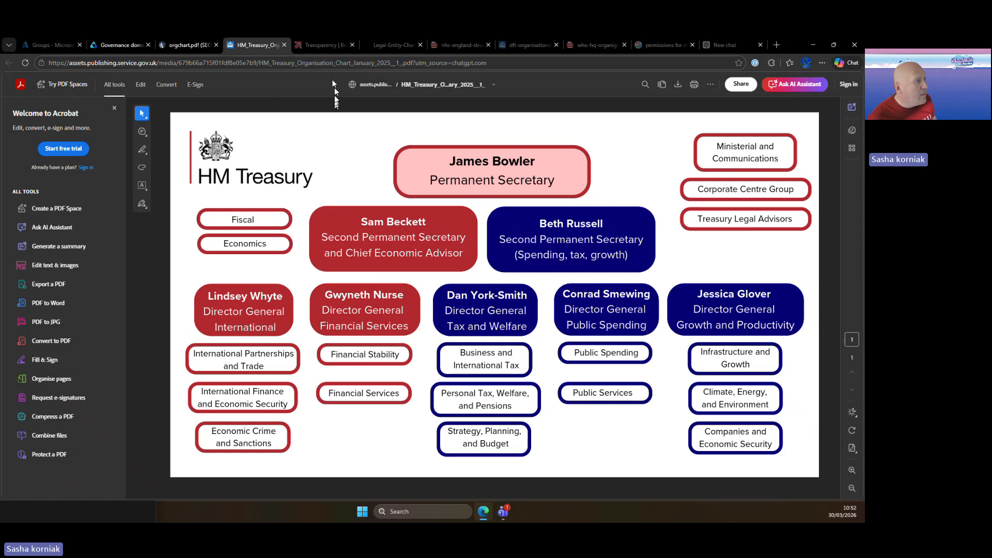
left_click(318, 45)
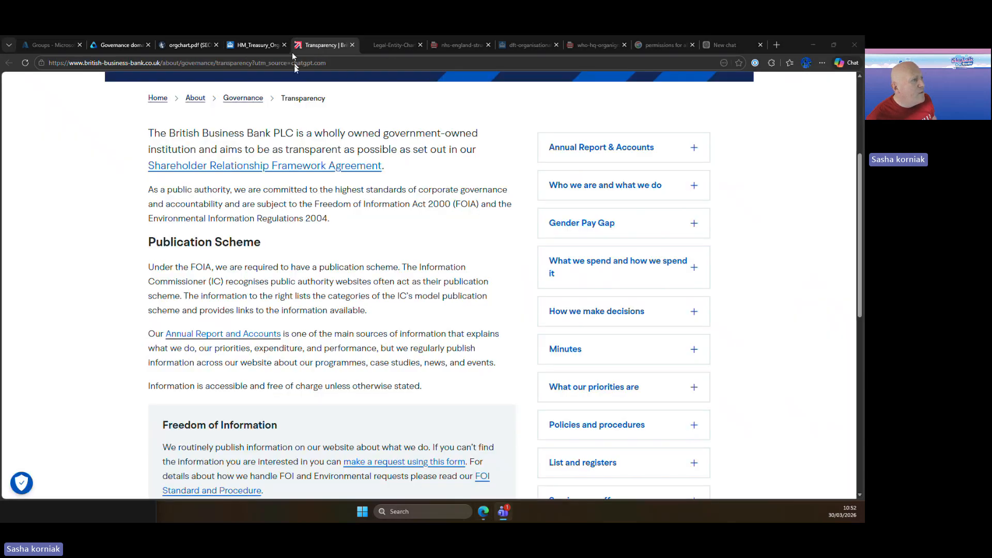
left_click(392, 45)
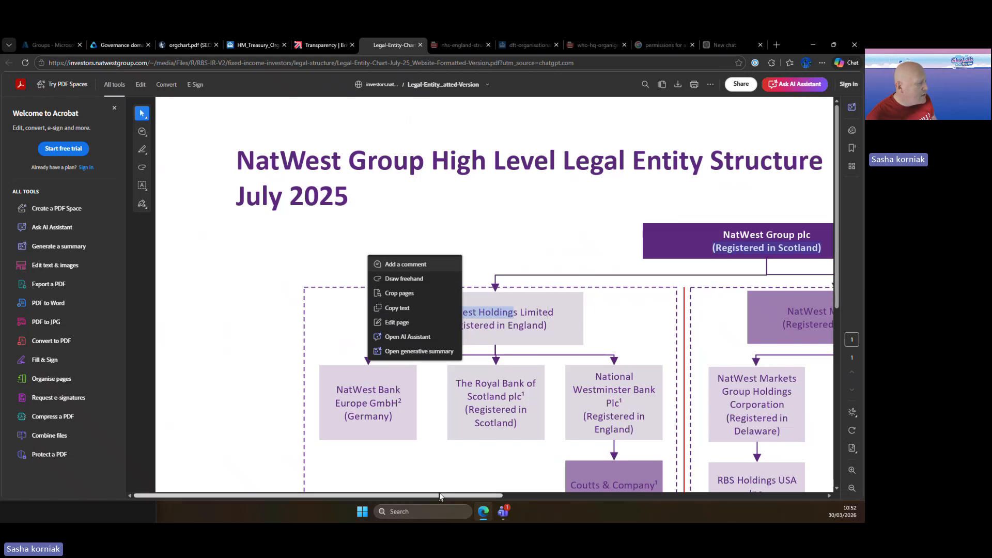
left_click_drag(438, 496, 572, 507)
scroll(555, 446, "down", 1)
scroll(554, 446, "down", 2)
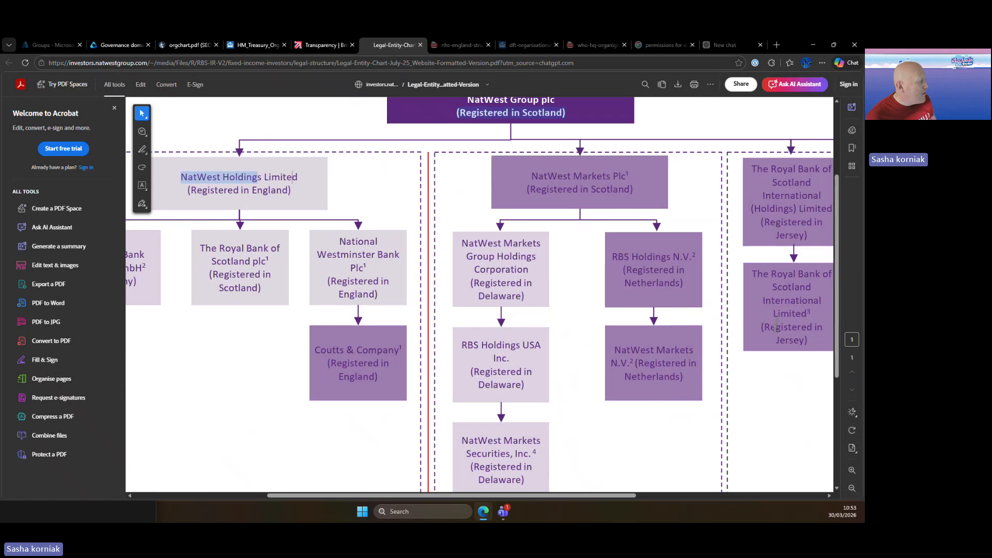
Step: Examine the NHS England structure chart, from the executive directorates to the regional teams
left_click(448, 51)
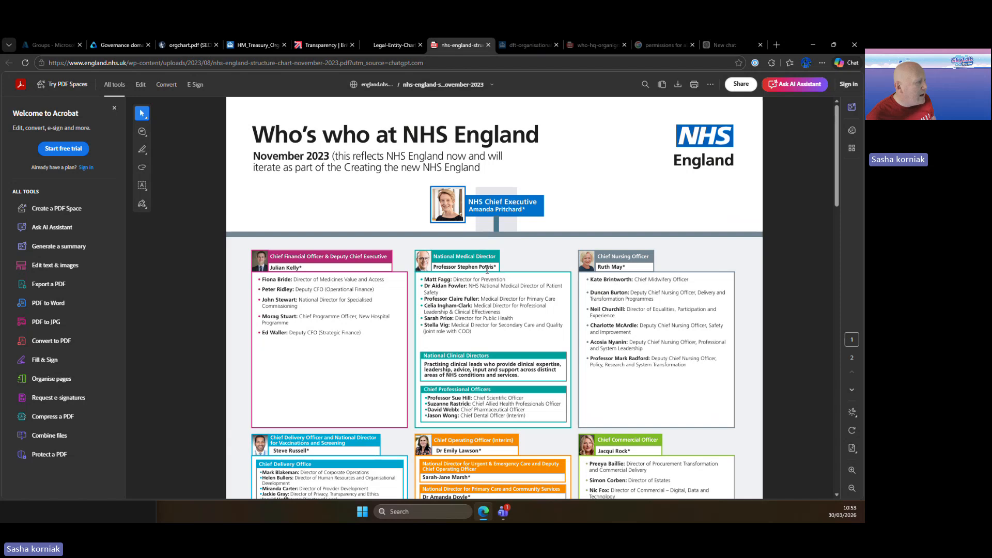
scroll(486, 270, "down", 10)
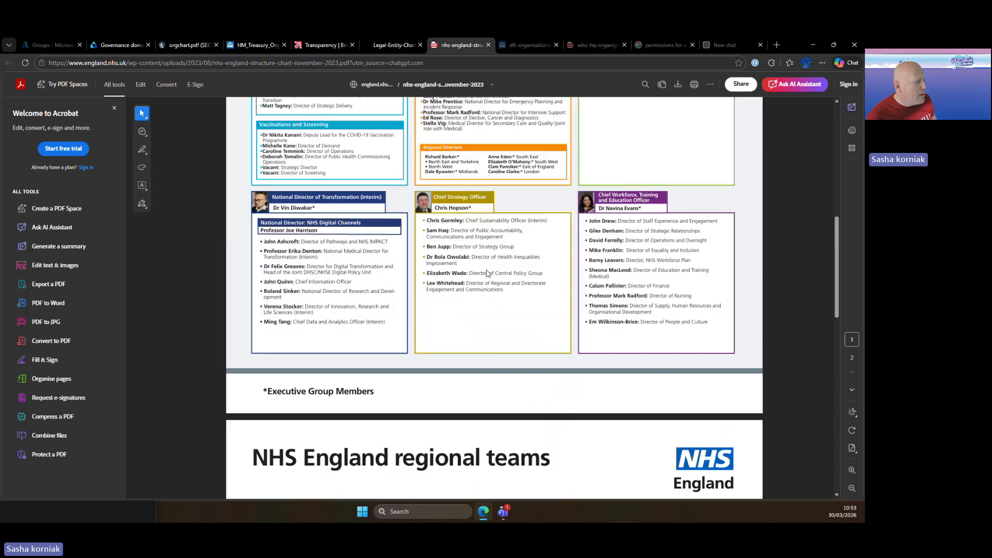
scroll(486, 270, "down", 8)
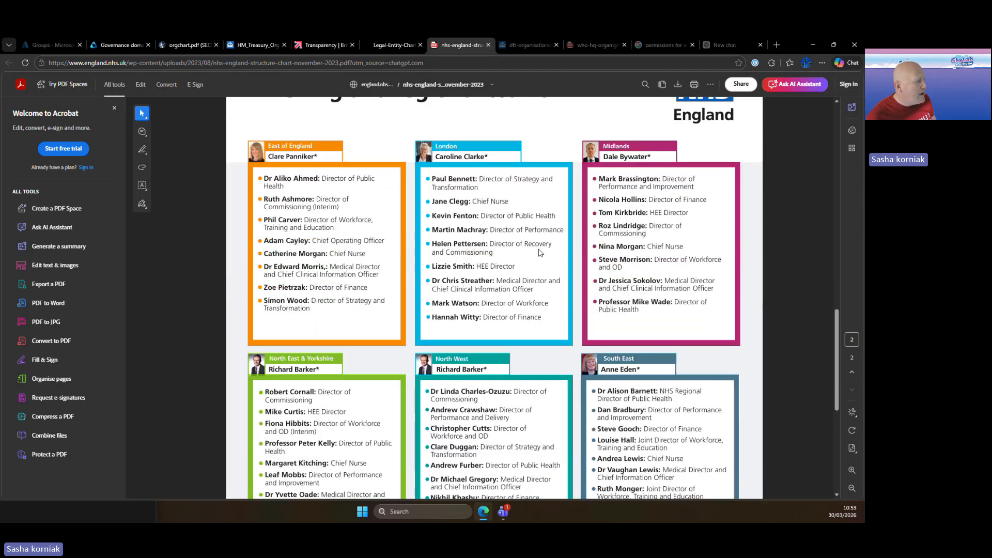
scroll(524, 270, "up", 3)
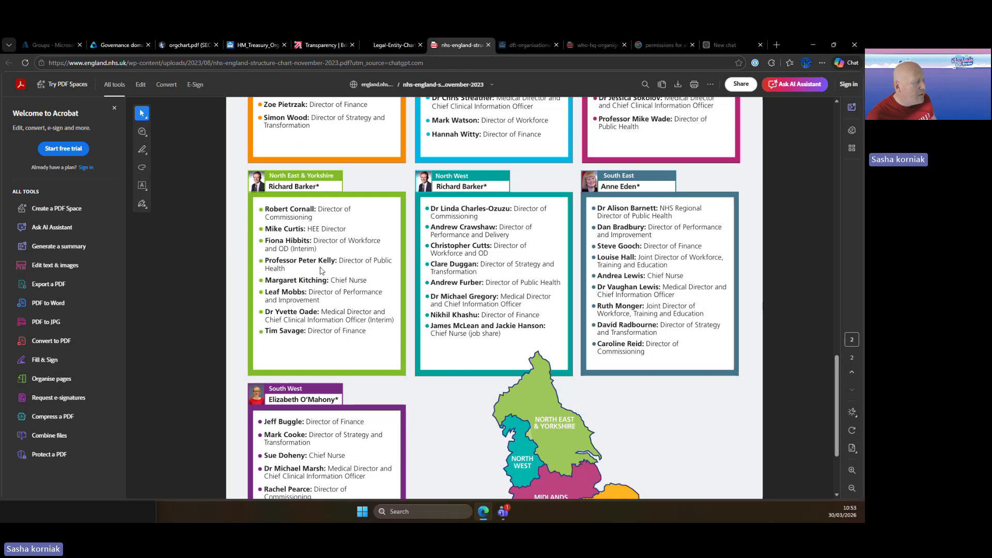
scroll(458, 313, "up", 6)
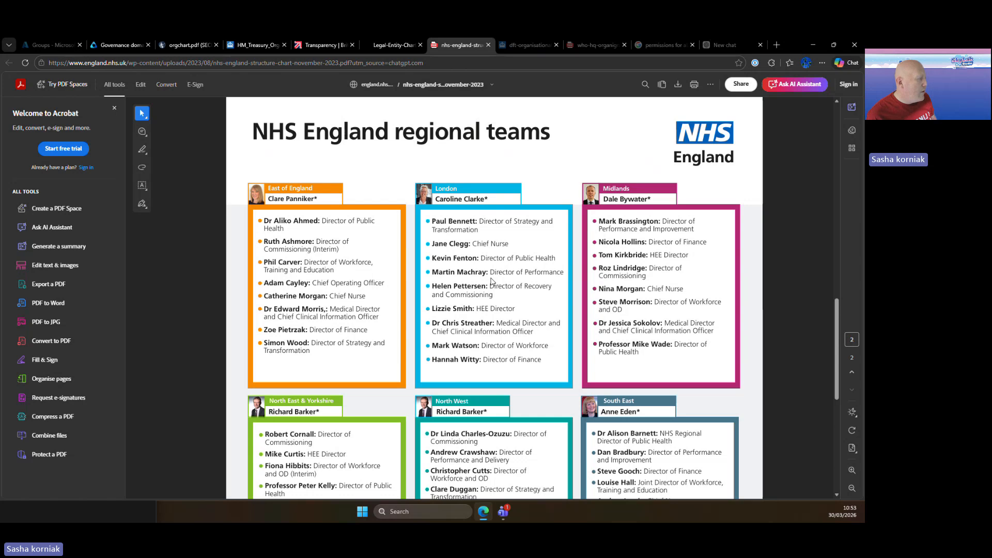
Step: Examine the Department for Transport and World Health Organization organisation charts, and return to the new governance domain form in Microsoft Purview
left_click(517, 43)
scroll(521, 222, "up", 2)
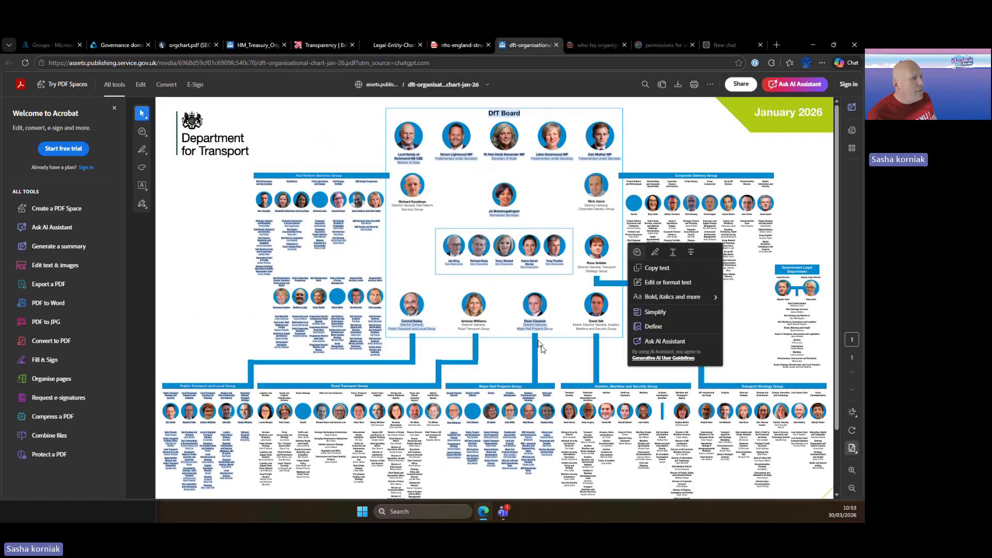
scroll(535, 332, "down", 2)
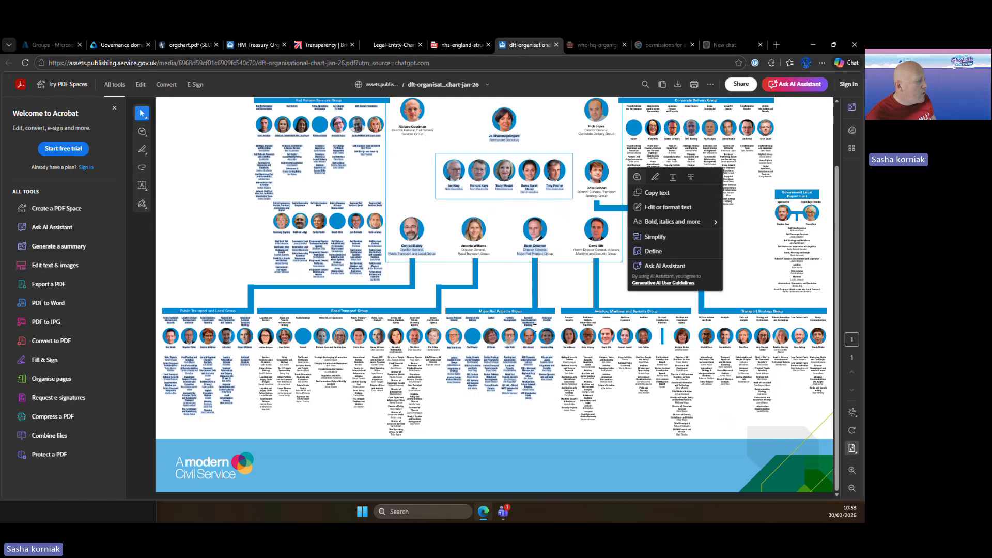
scroll(331, 202, "up", 2)
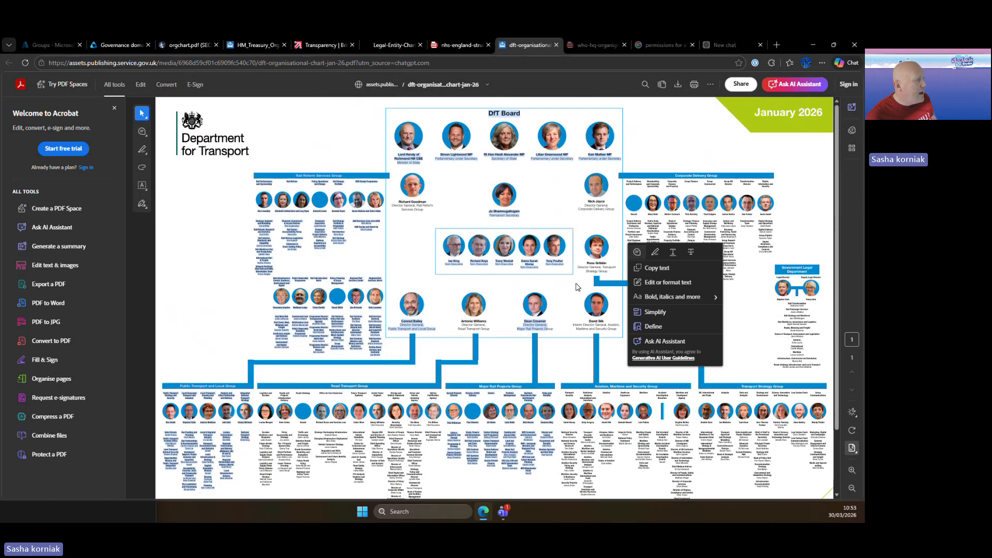
left_click(594, 46)
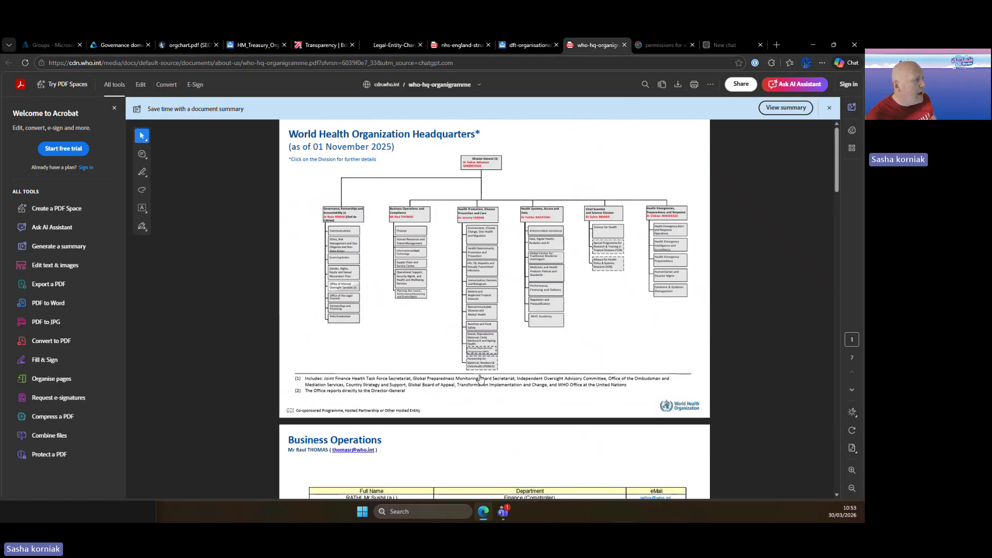
left_click(62, 44)
left_click(111, 47)
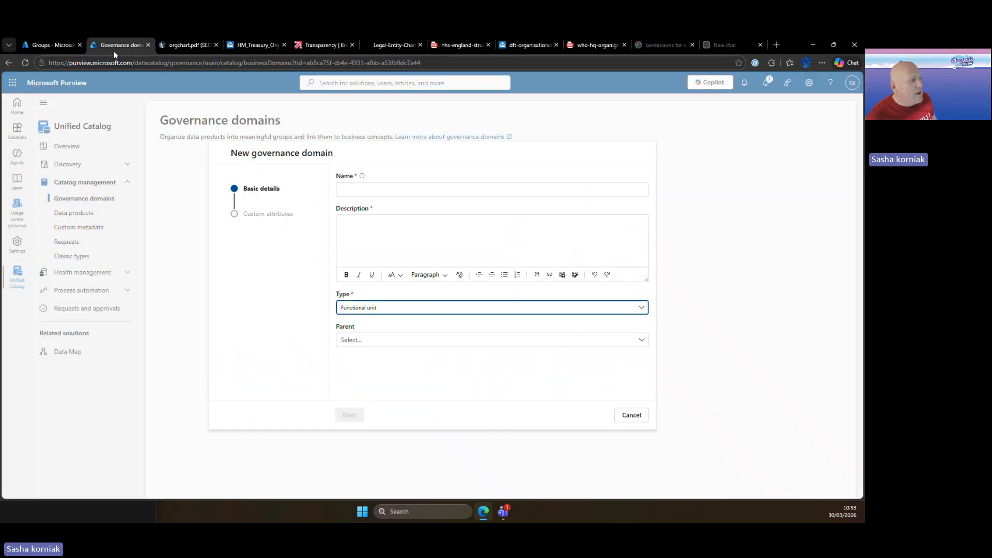
left_click(370, 189)
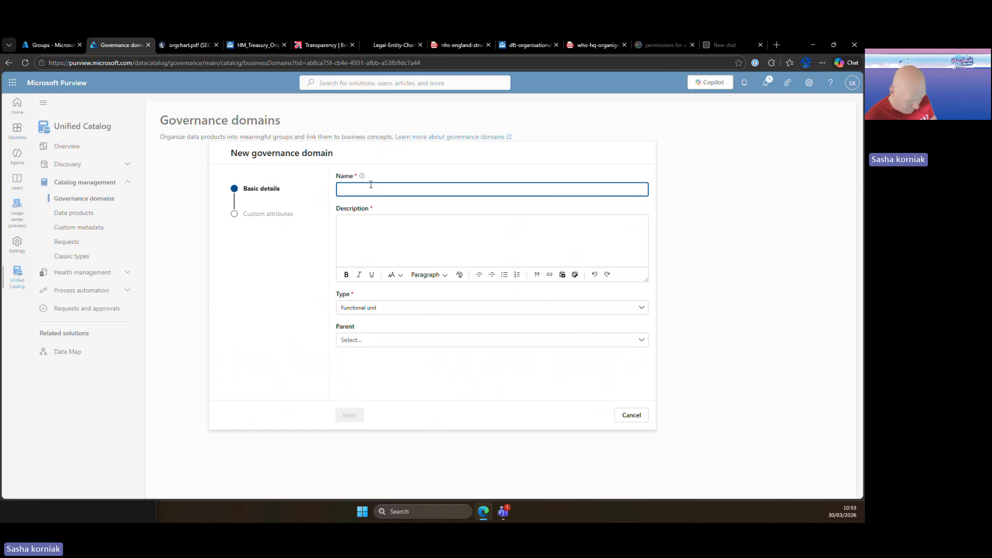
type("xx")
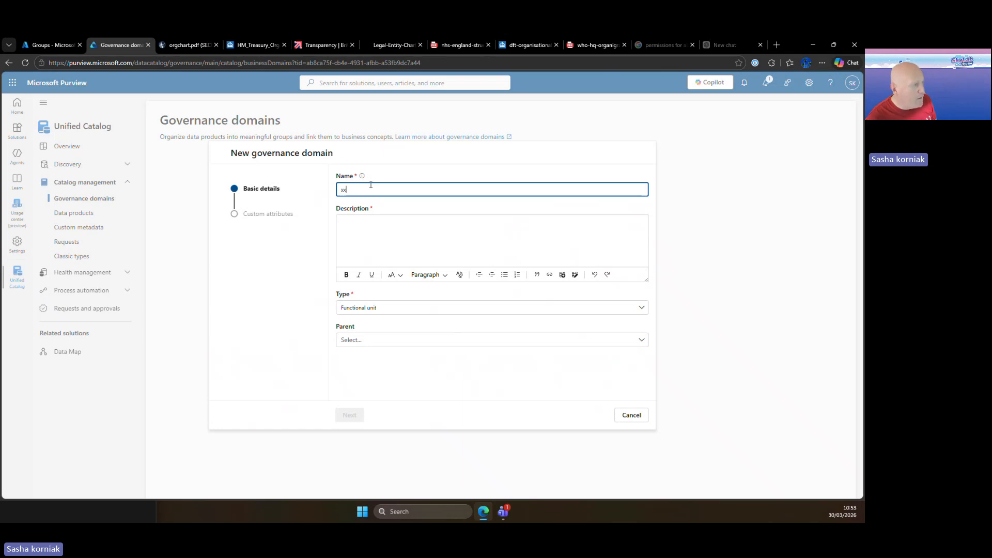
type("xxxx")
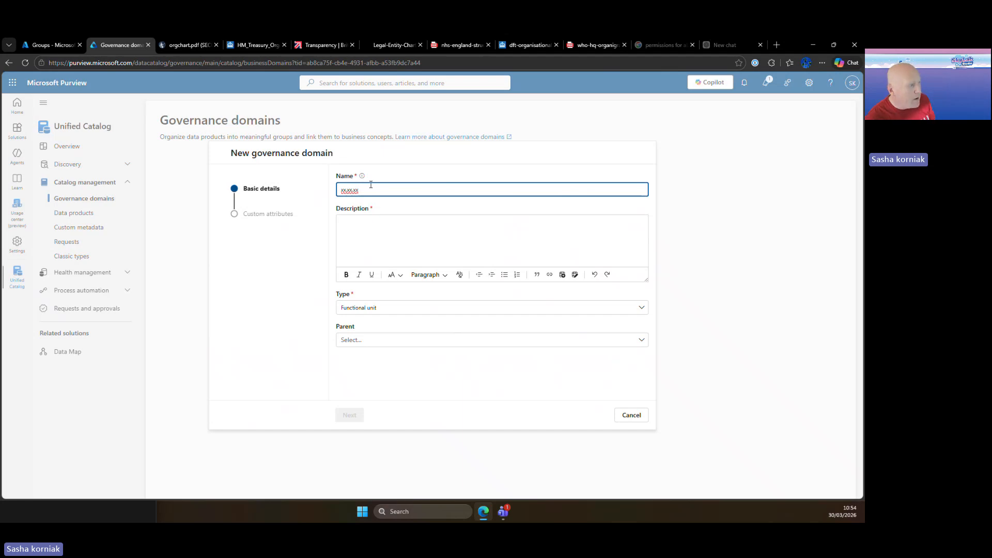
key("ctrl+a")
key("BackSpace")
Step: Name the new governance domain 01.01.01 Group
type("01")
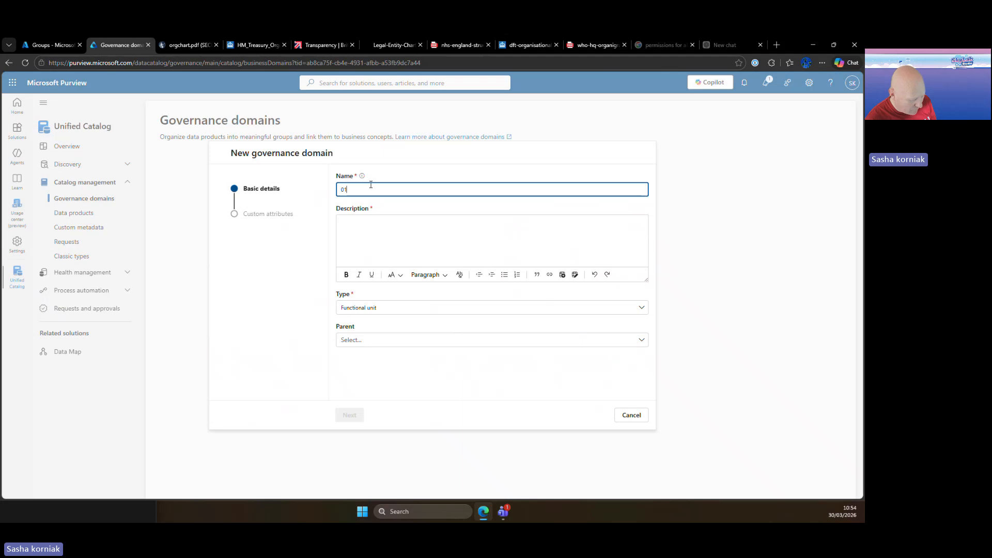
type(".01.")
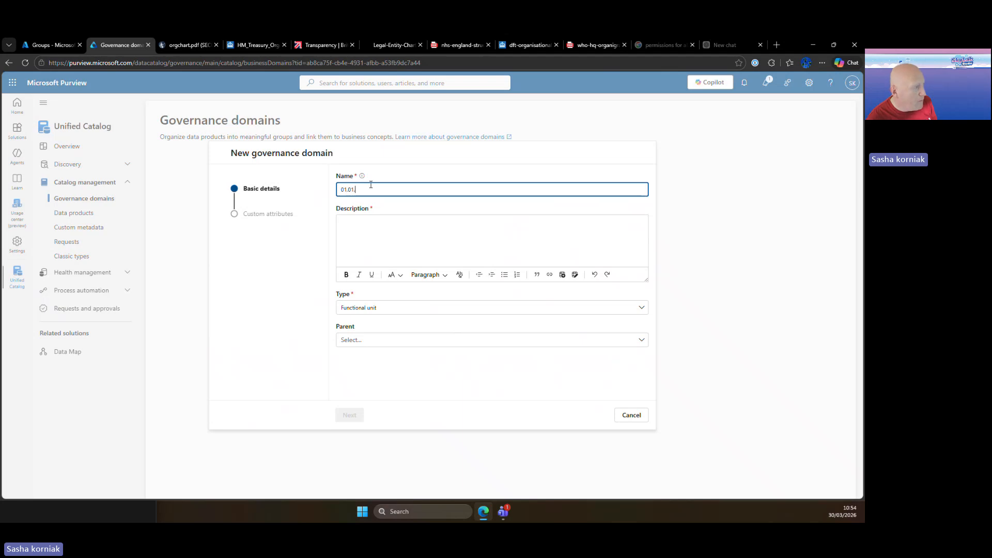
type("01 Gr")
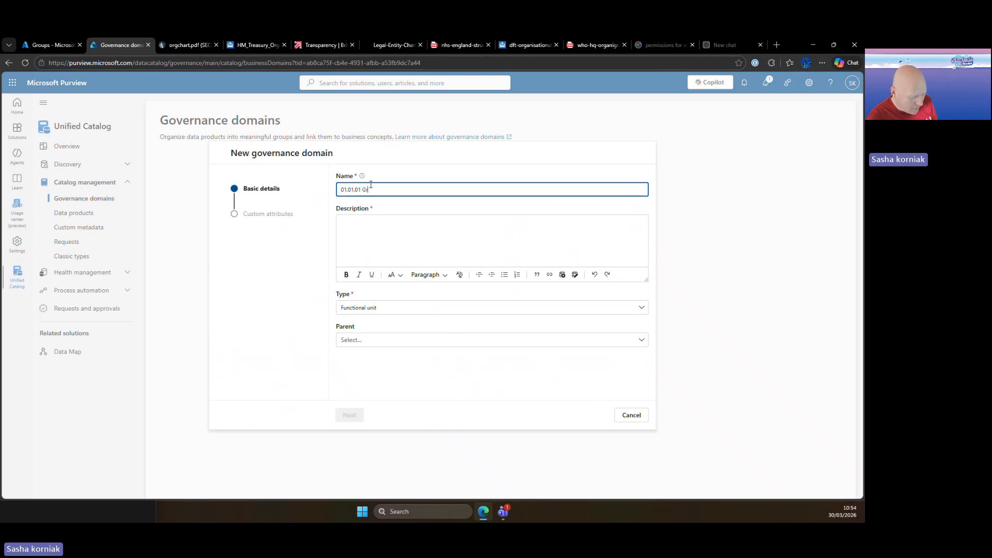
type("oup")
Step: Enter the description "Group example" and create the governance domain without custom attributes
left_click(387, 221)
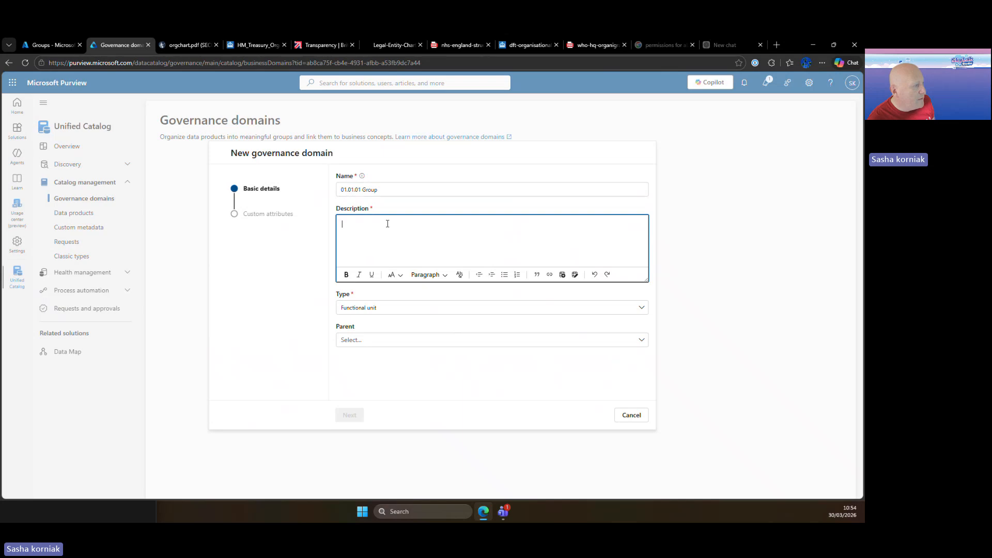
left_click(390, 343)
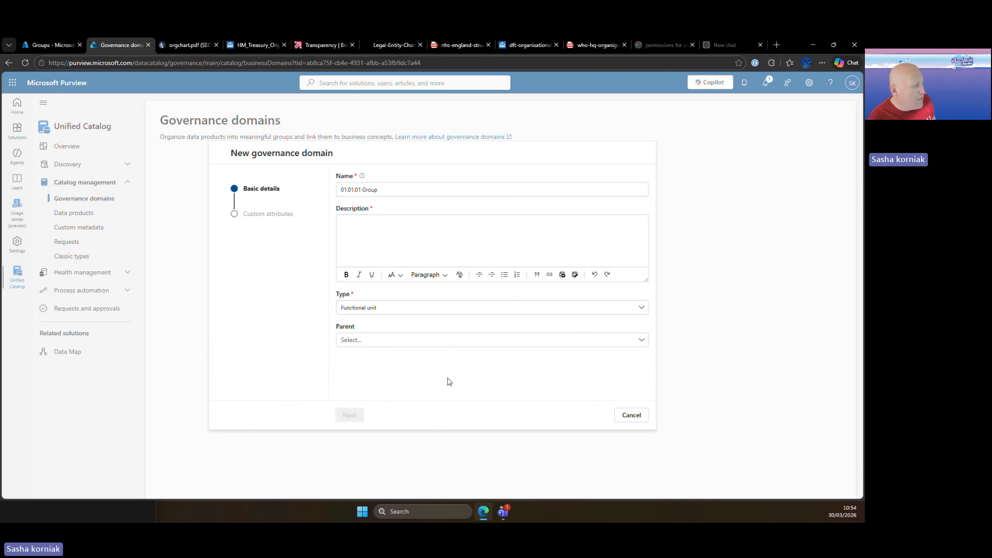
left_click(447, 381)
left_click(406, 257)
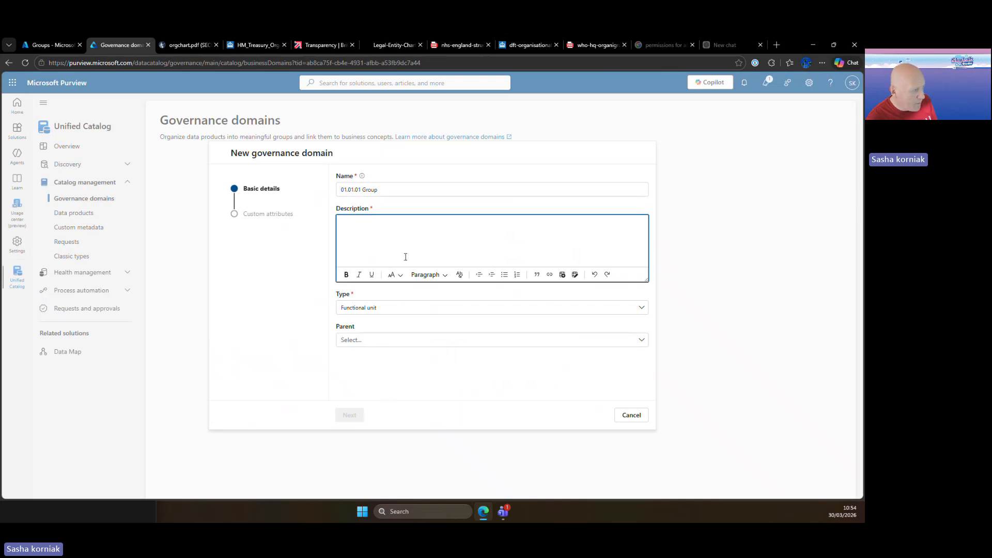
type("Group e")
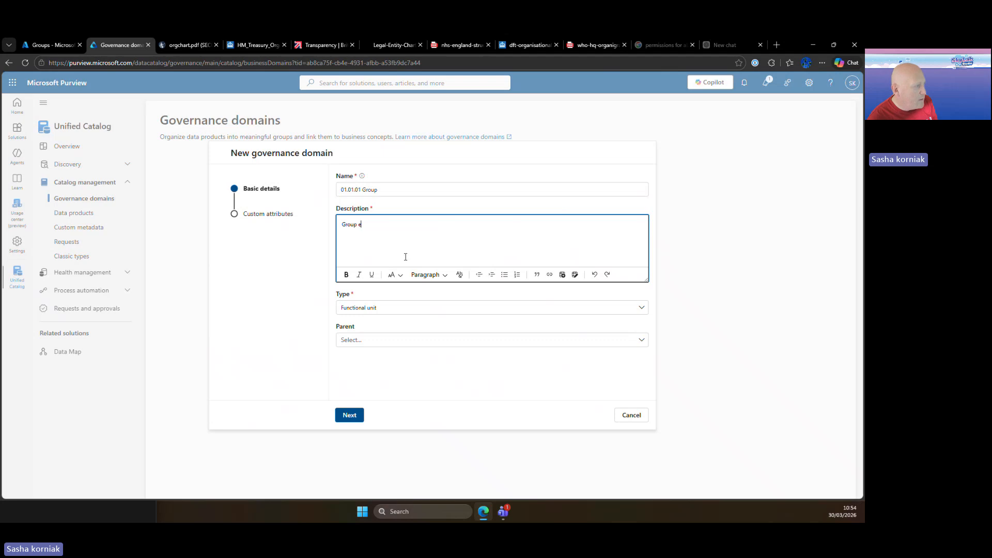
type("xample")
left_click(349, 414)
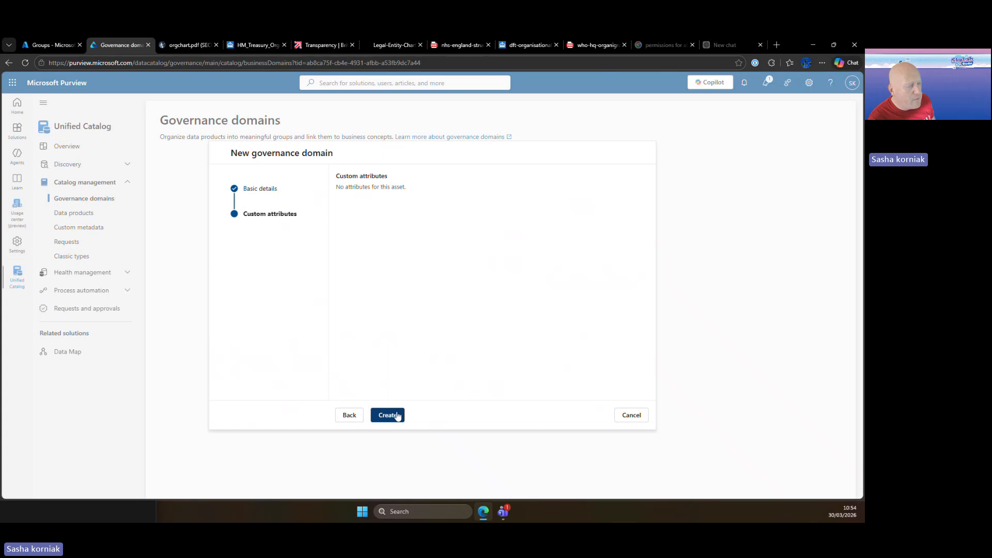
left_click(397, 415)
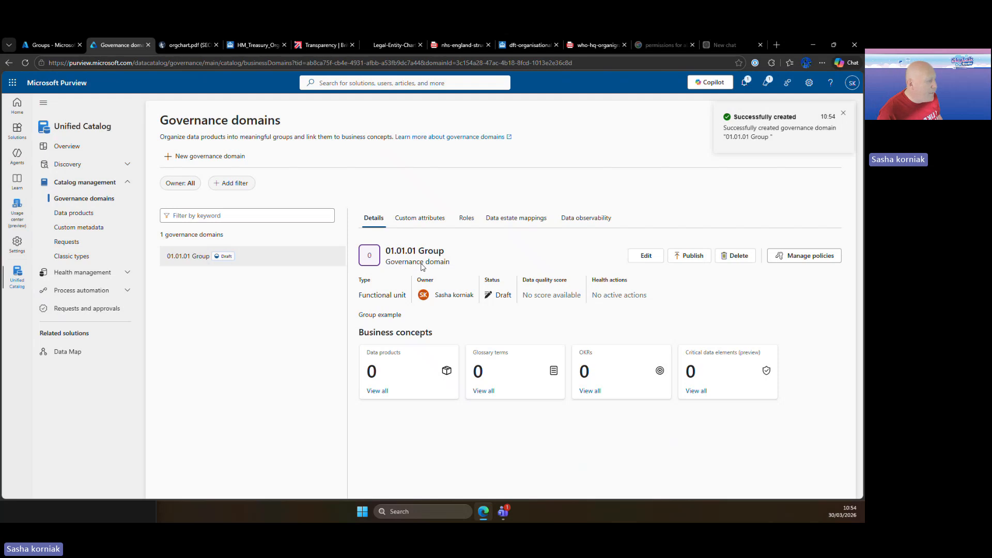
Step: Add the SG.EDC.Purview.Admin group to the Governance Domain Owners role of 01.01.01 Group and save the assignment
left_click(462, 218)
left_click(462, 250)
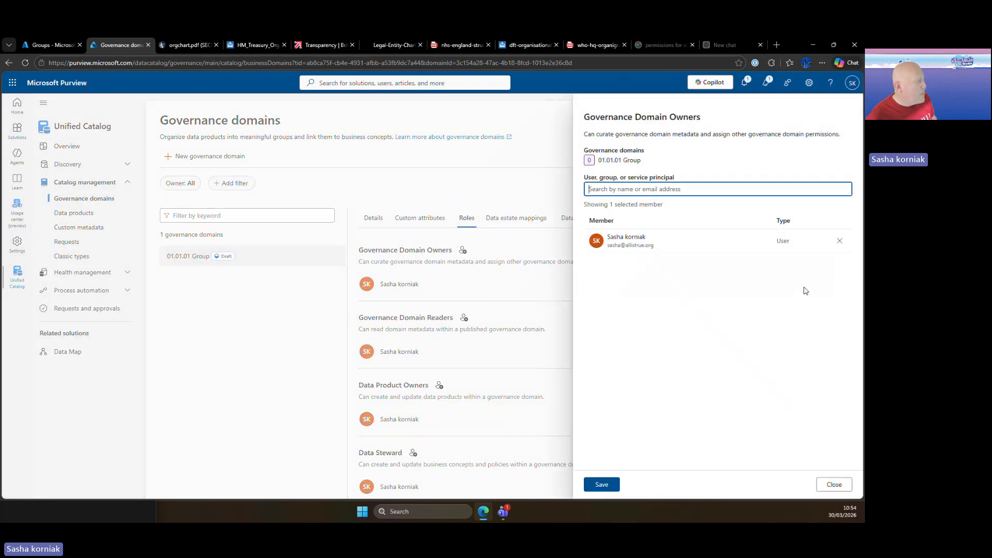
type("SG")
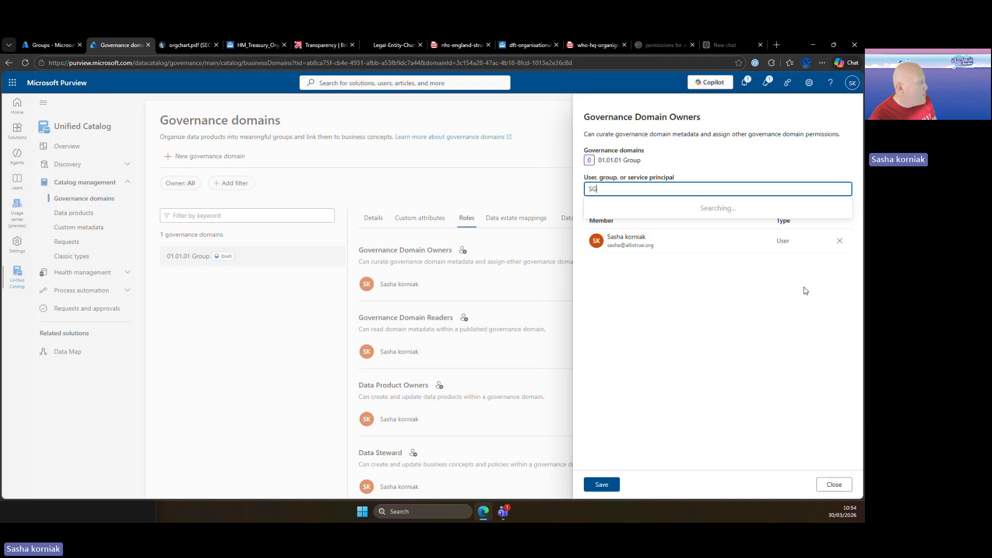
left_click(687, 210)
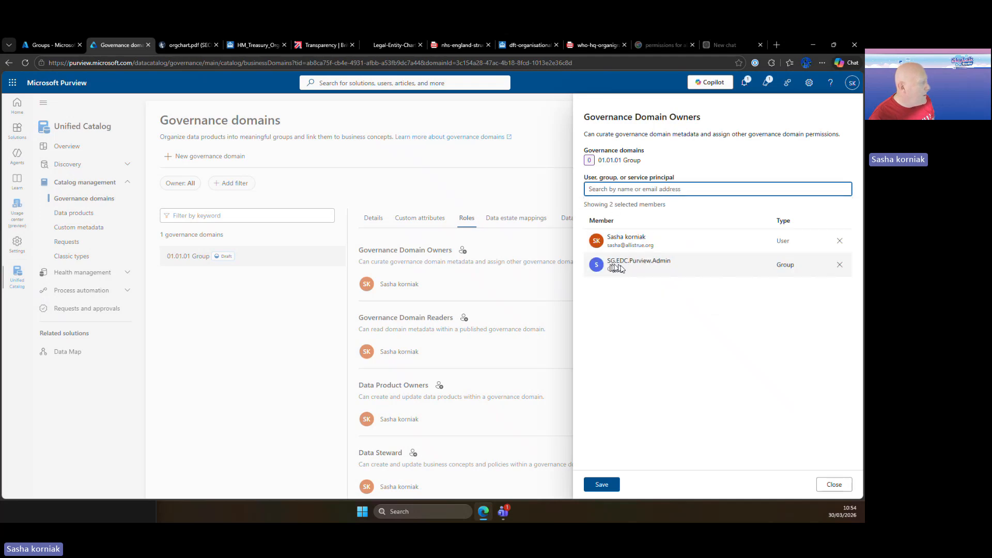
left_click(602, 483)
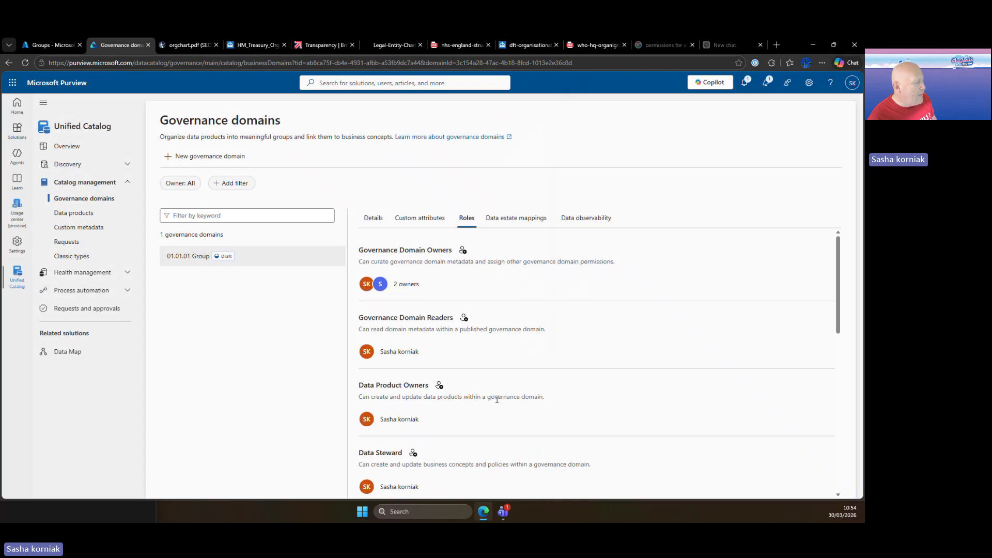
Step: Add the SG.EDC.Purview.DataConsumers group to the Data Quality Readers role of 01.01.01 Group and save the assignment
scroll(497, 399, "down", 4)
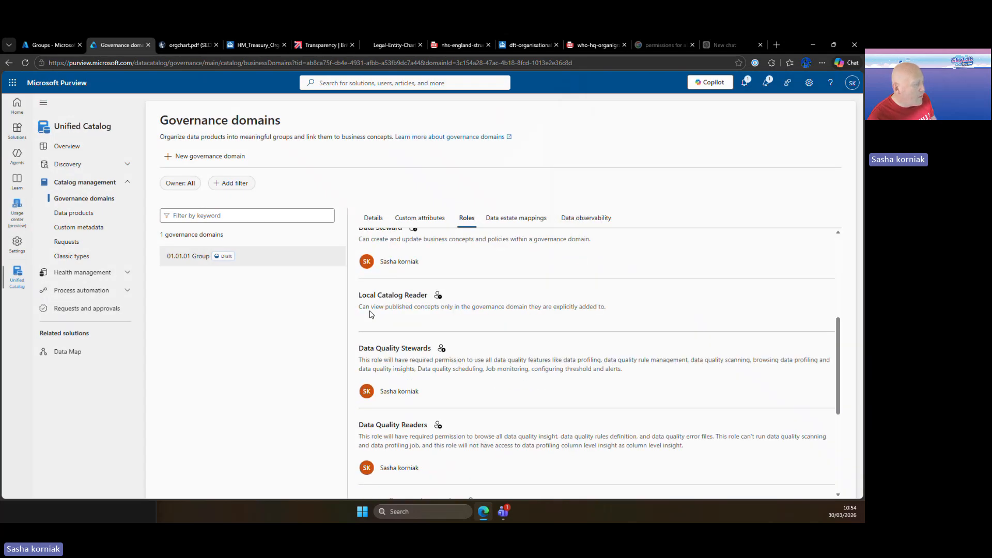
scroll(386, 365, "down", 2)
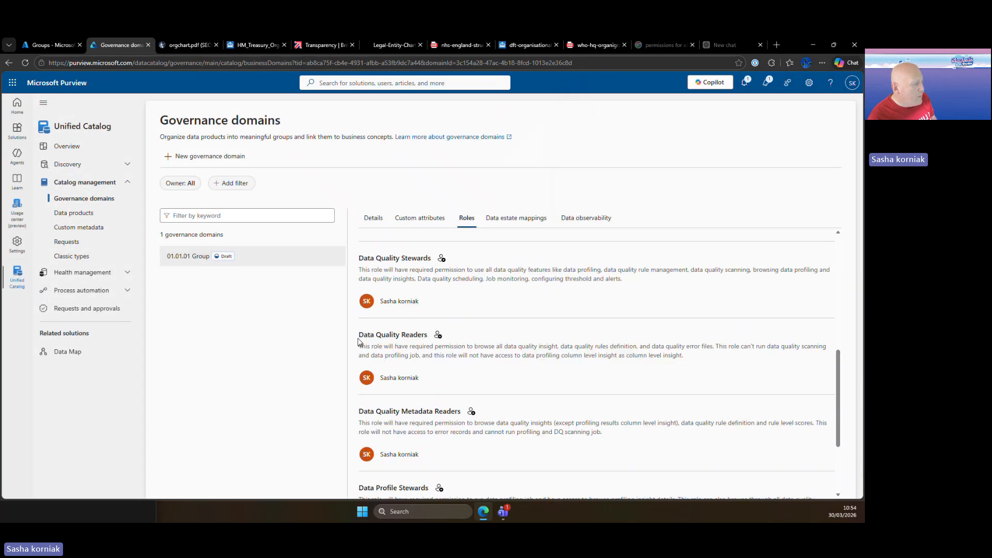
left_click_drag(357, 338, 431, 336)
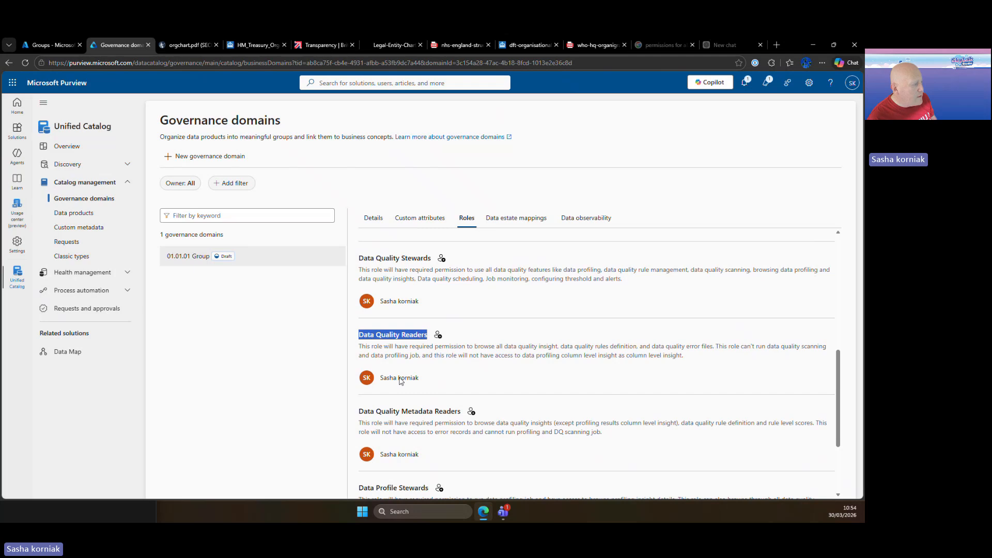
left_click(377, 412)
left_click_drag(360, 412, 458, 411)
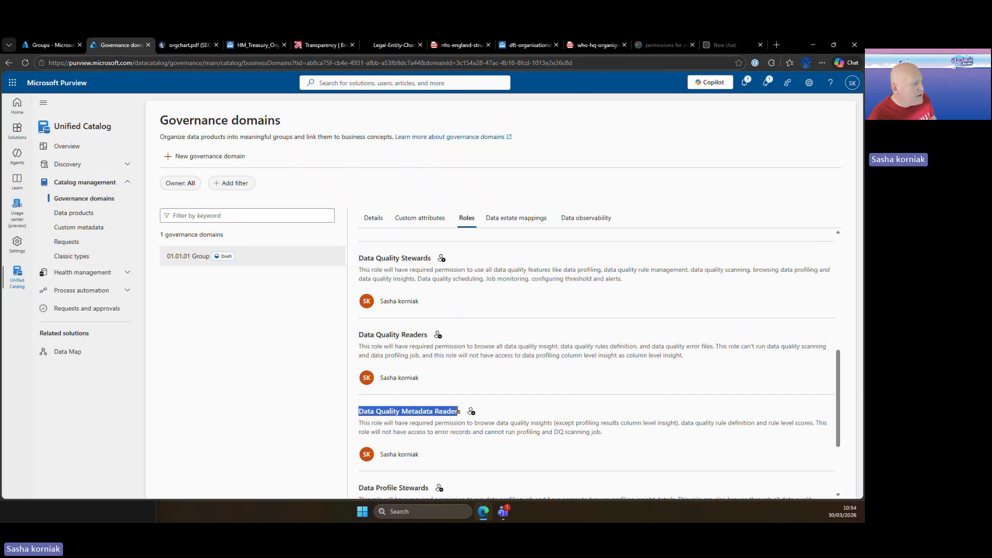
left_click(438, 335)
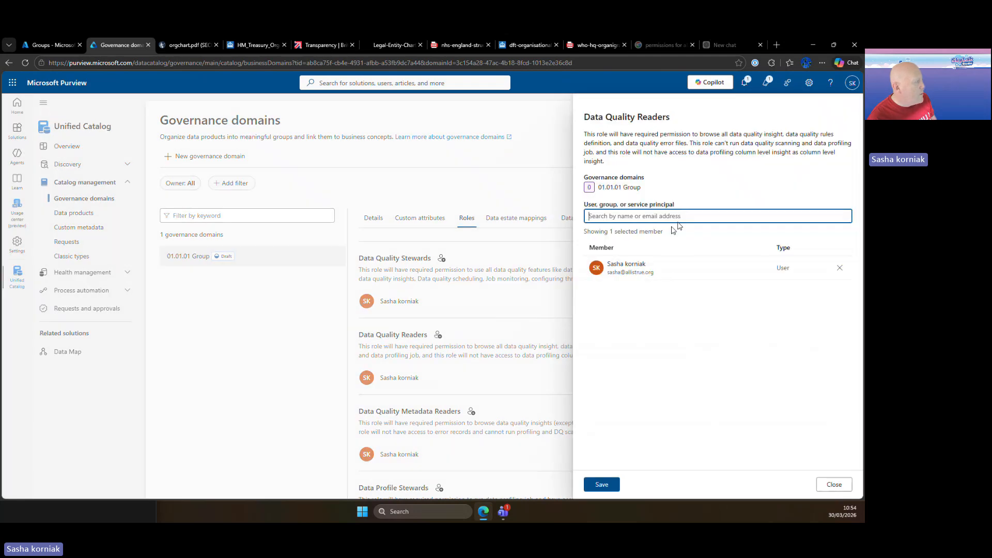
type("sg")
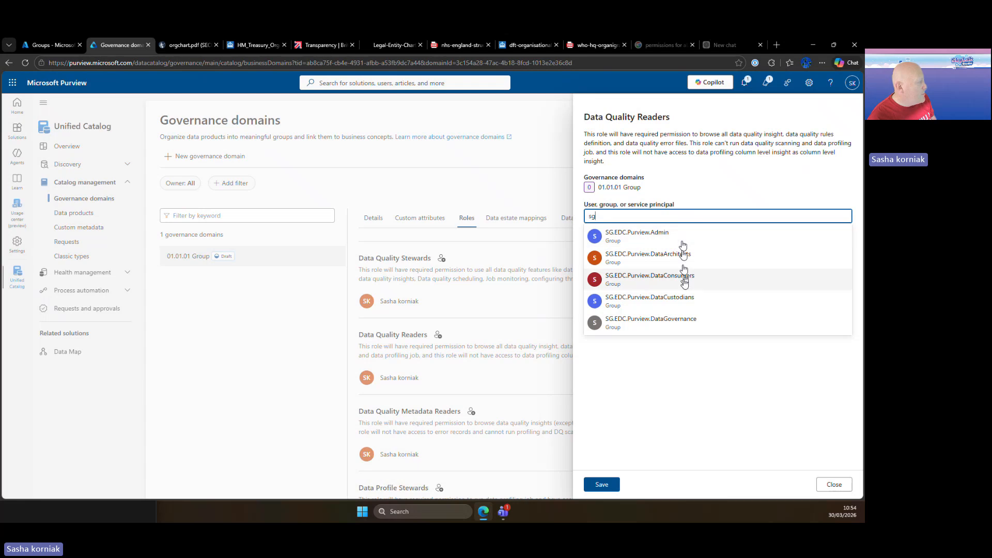
left_click(671, 279)
left_click(615, 484)
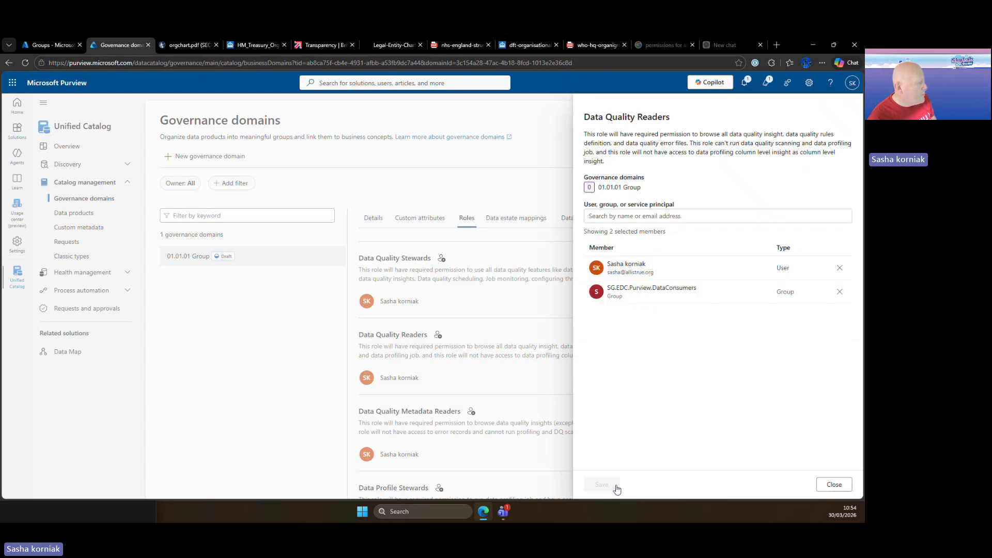
Step: Add the SG.EDC.Purview.DataConsumers group to the Data Quality Metadata Readers role of 01.01.01 Group and save the assignment
left_click(471, 411)
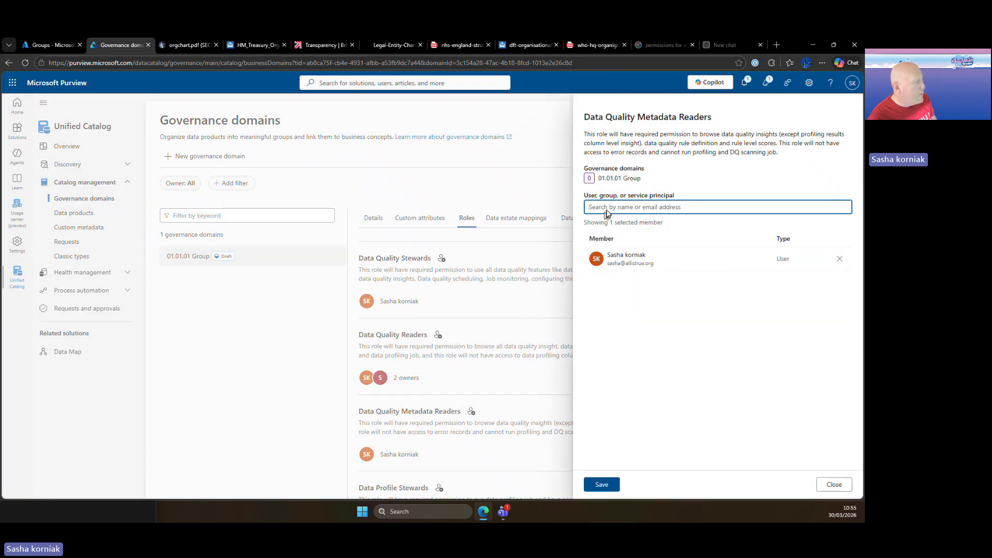
type("sg")
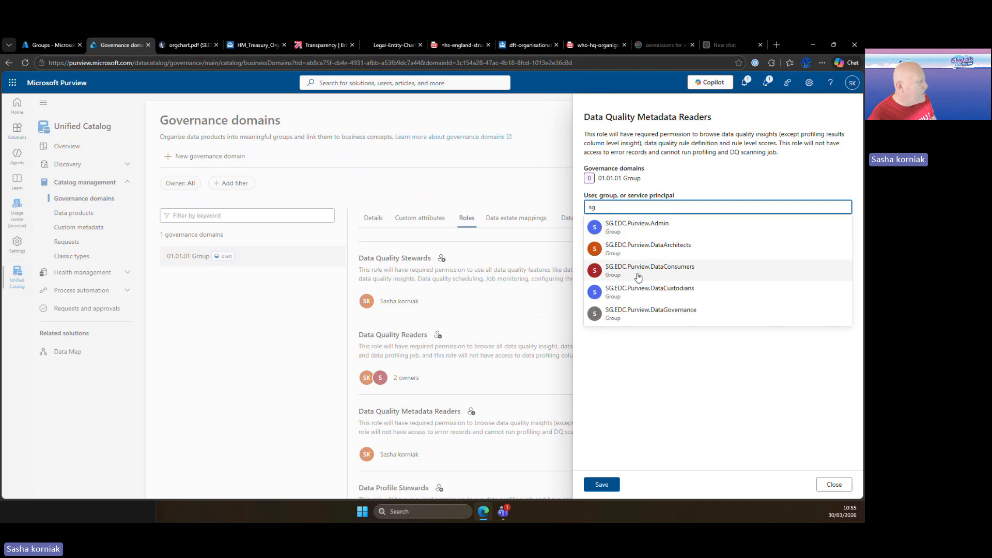
left_click(638, 278)
left_click(600, 484)
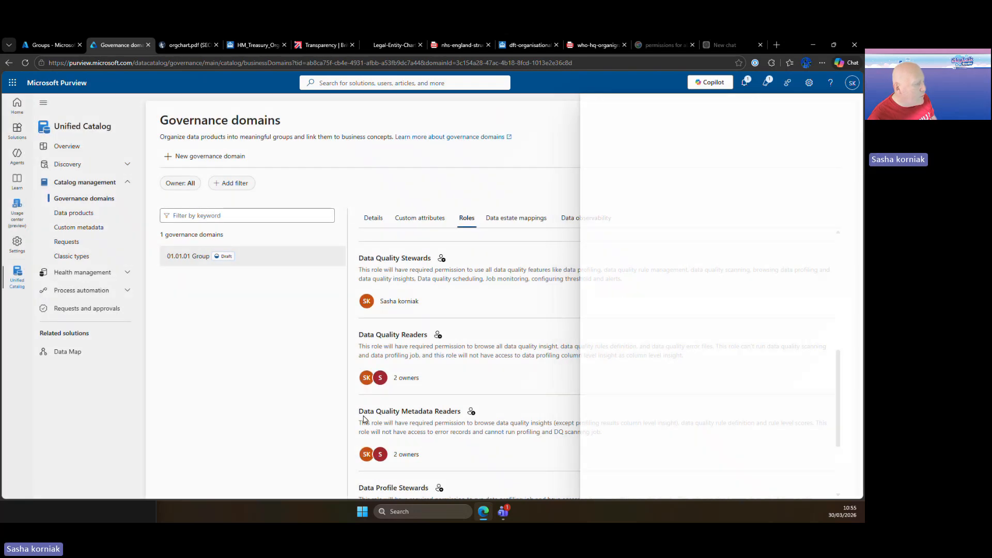
Step: Review the domain's remaining roles, especially Data Product Owners and Data Steward, and return to the domain's details
left_click_drag(361, 411, 460, 421)
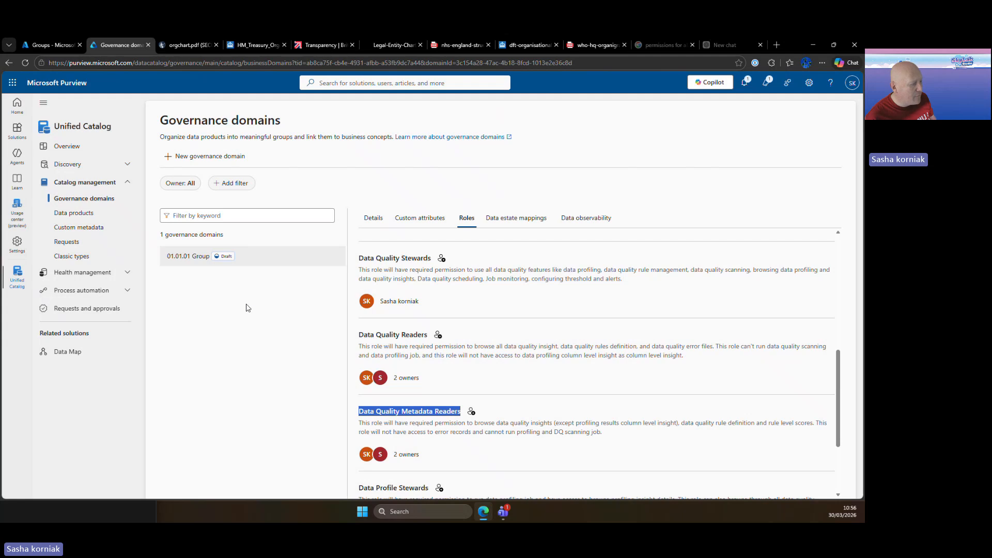
scroll(524, 371, "down", 3)
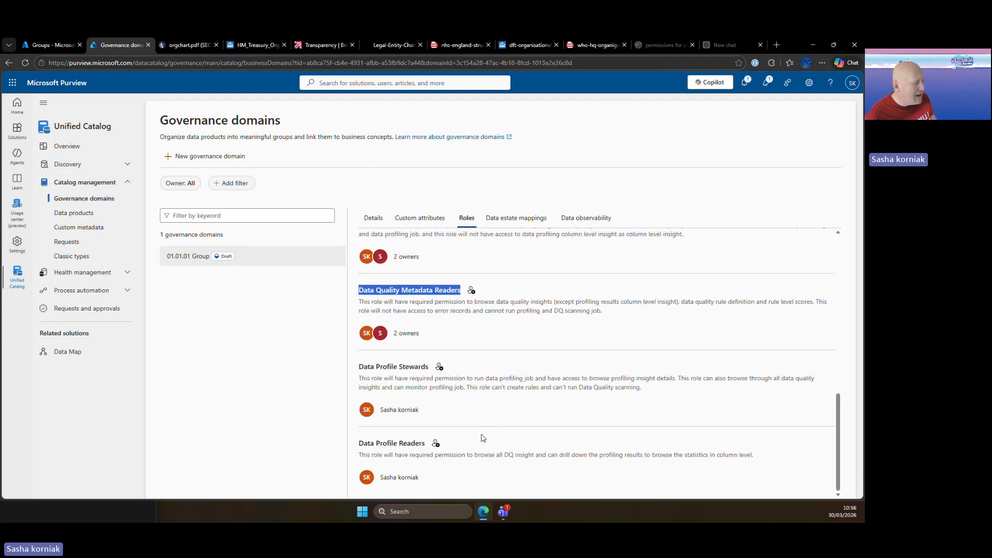
scroll(483, 439, "up", 7)
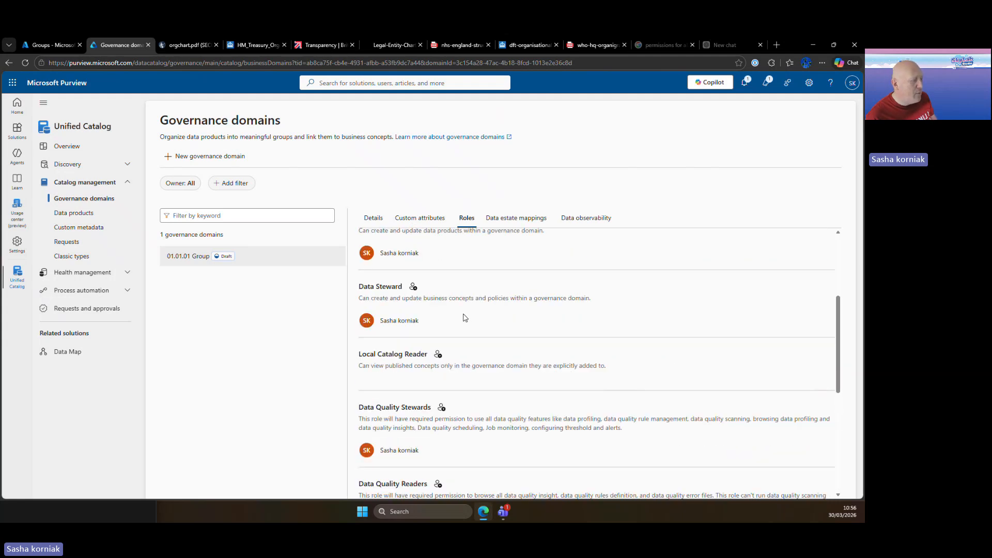
scroll(465, 318, "down", 1)
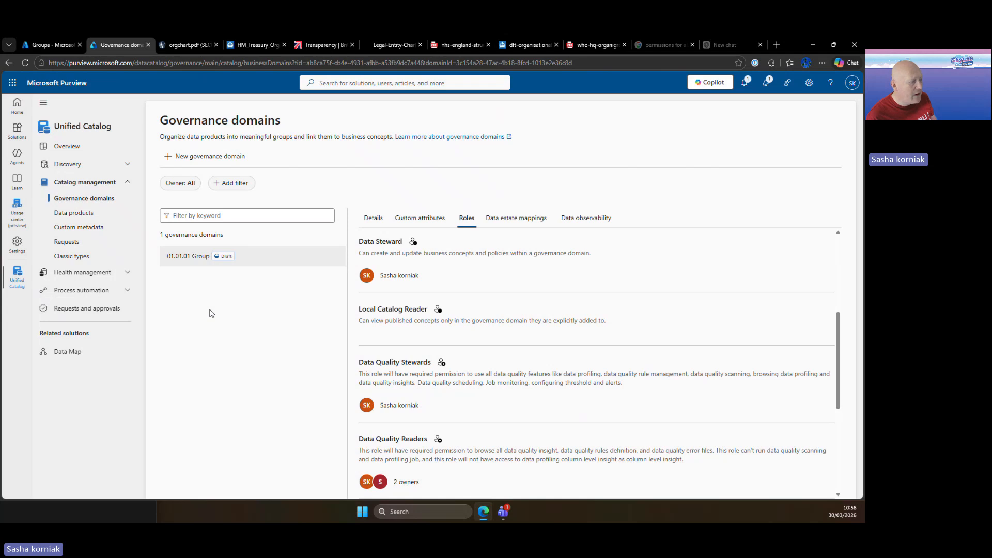
scroll(423, 340, "up", 4)
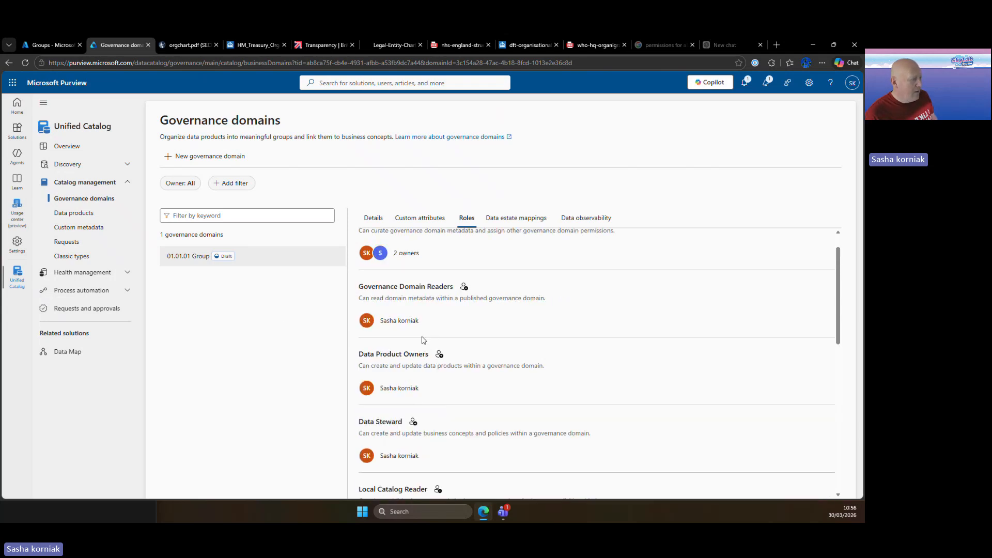
scroll(423, 340, "up", 1)
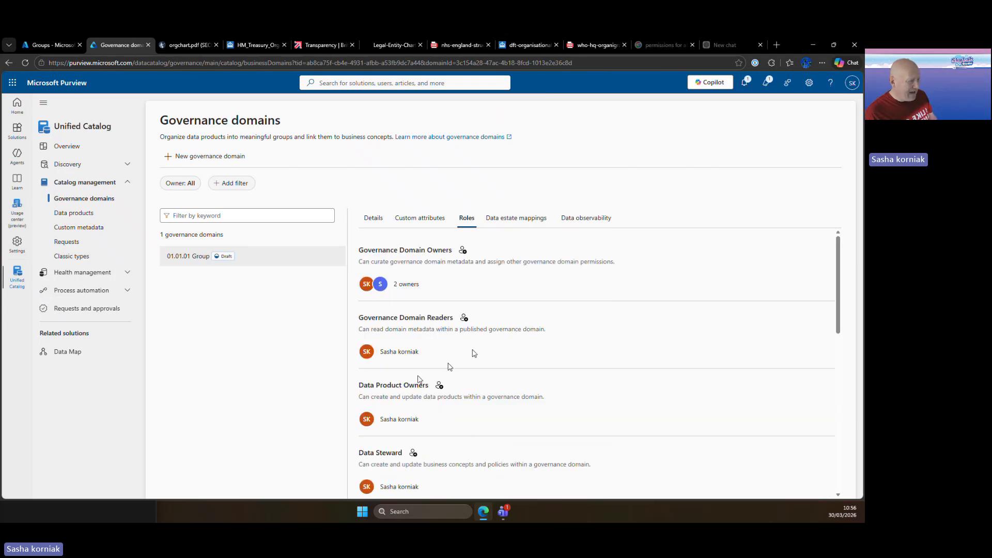
left_click_drag(359, 385, 426, 387)
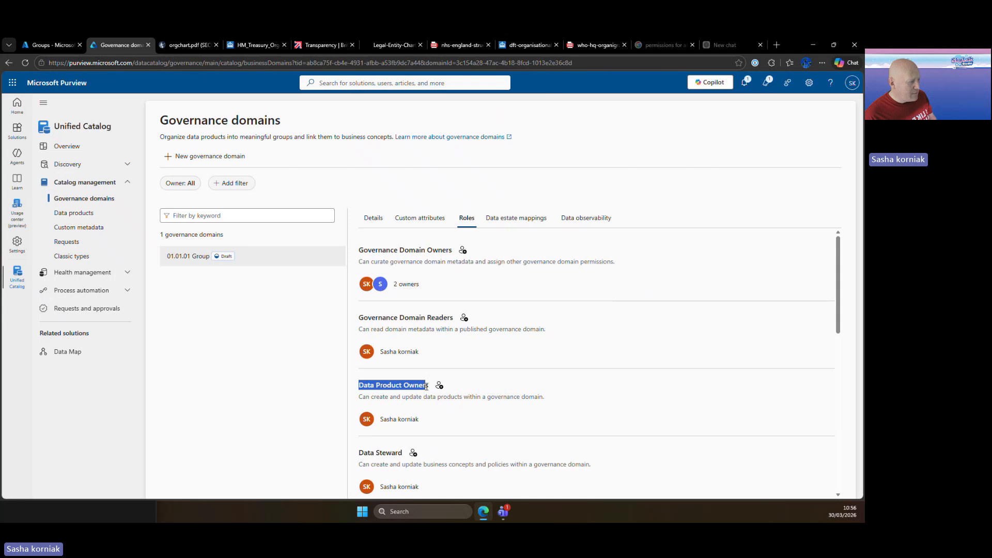
left_click_drag(357, 453, 403, 453)
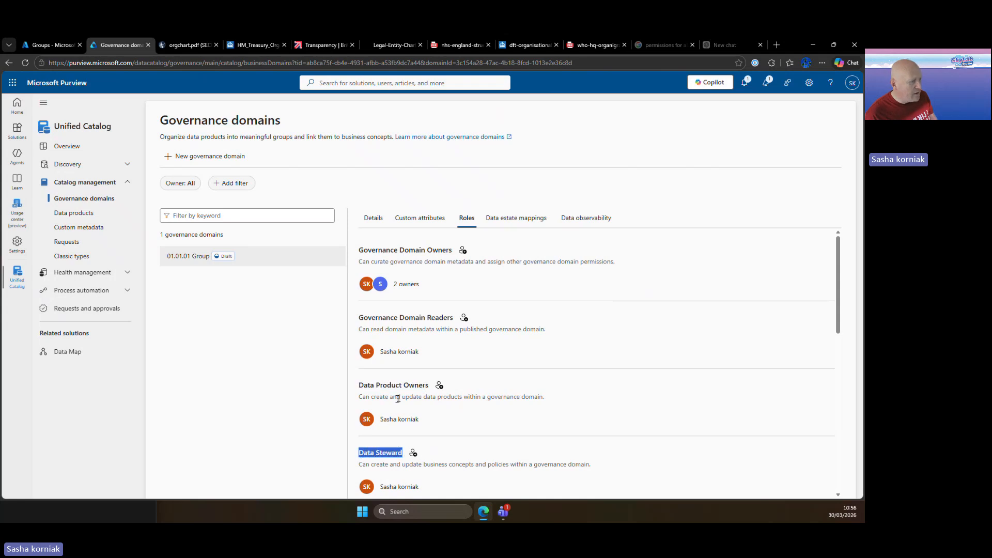
left_click(461, 419)
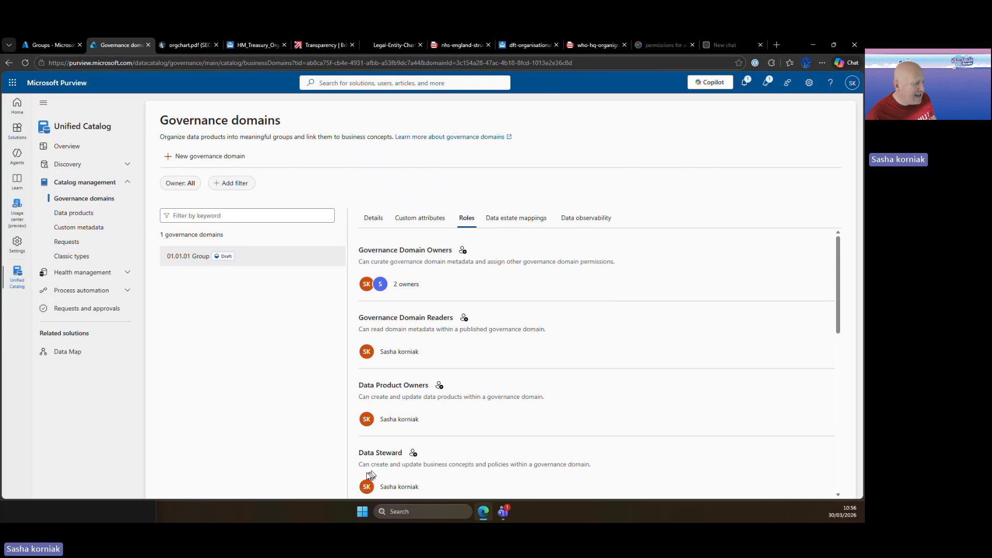
left_click_drag(359, 453, 404, 460)
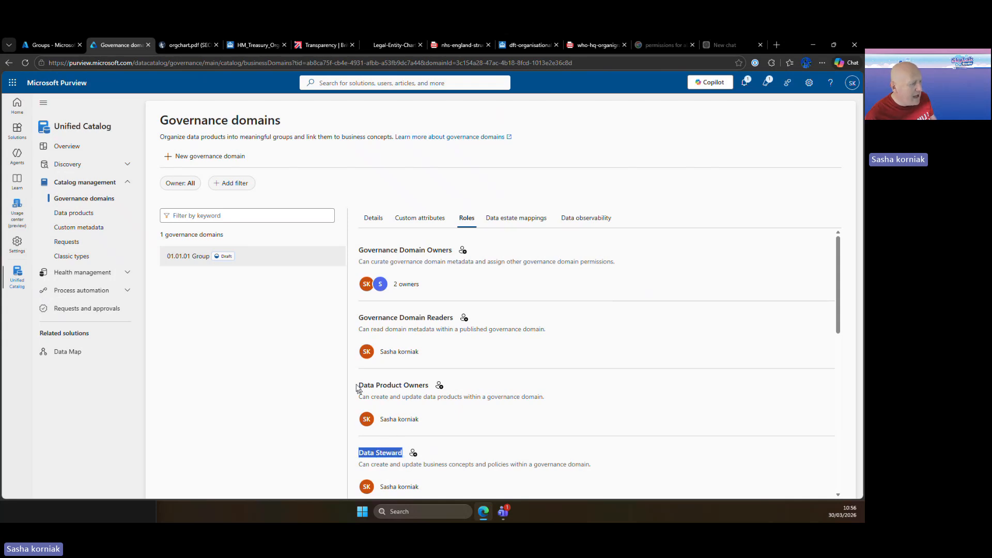
left_click_drag(359, 386, 430, 385)
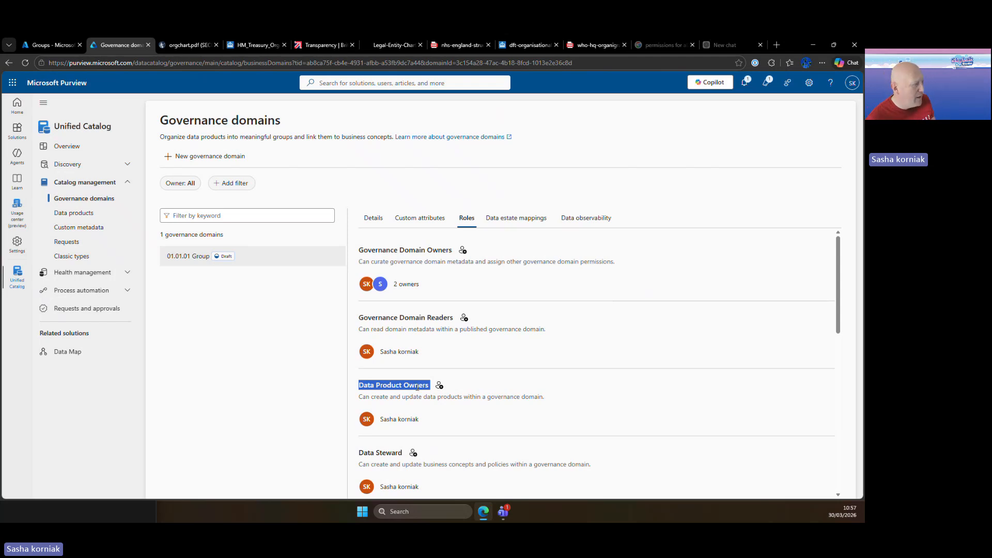
left_click(382, 221)
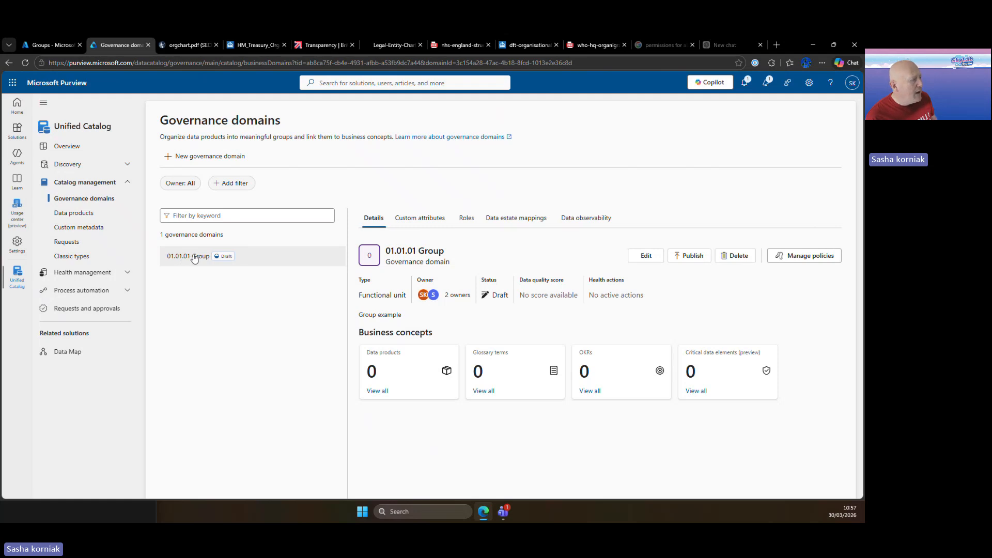
left_click(232, 156)
left_click(414, 194)
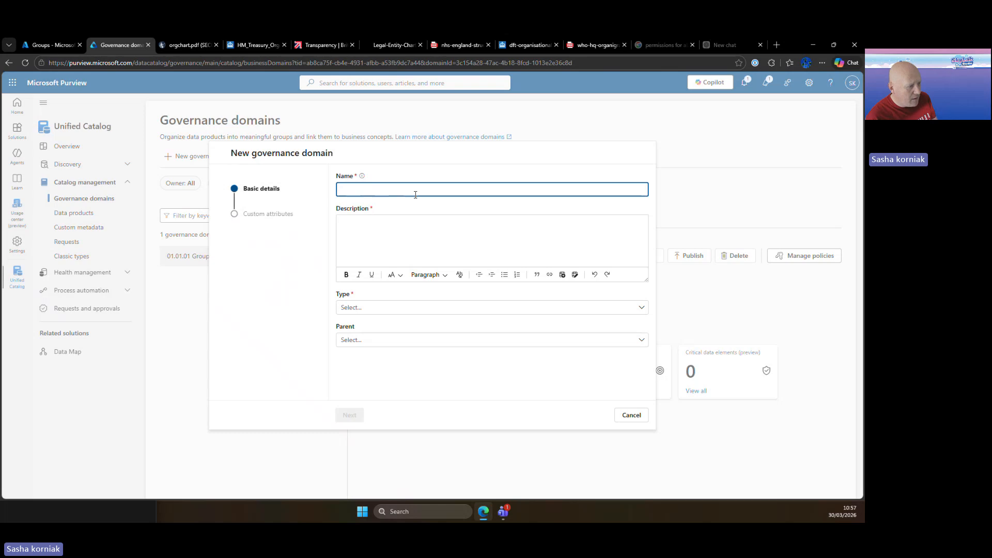
type("01")
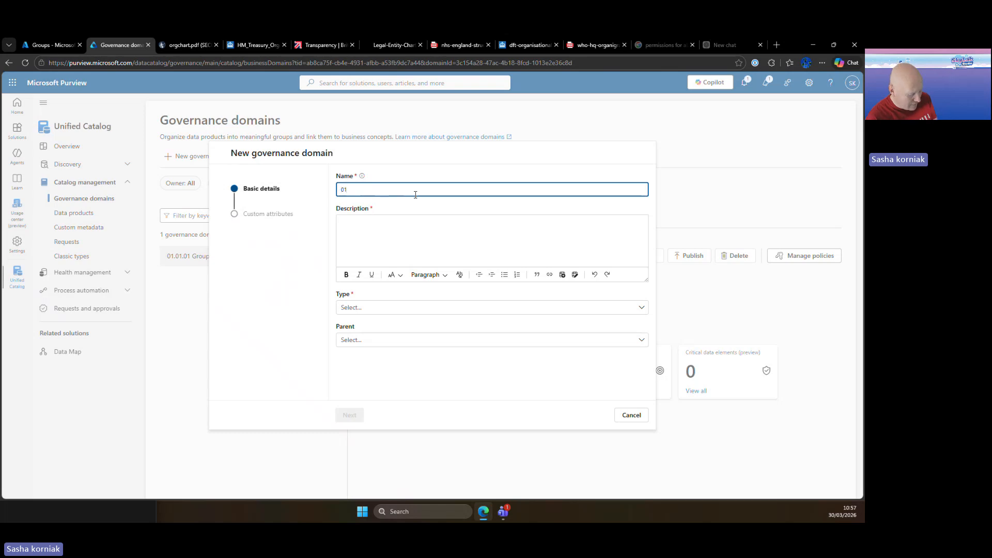
type(".01.")
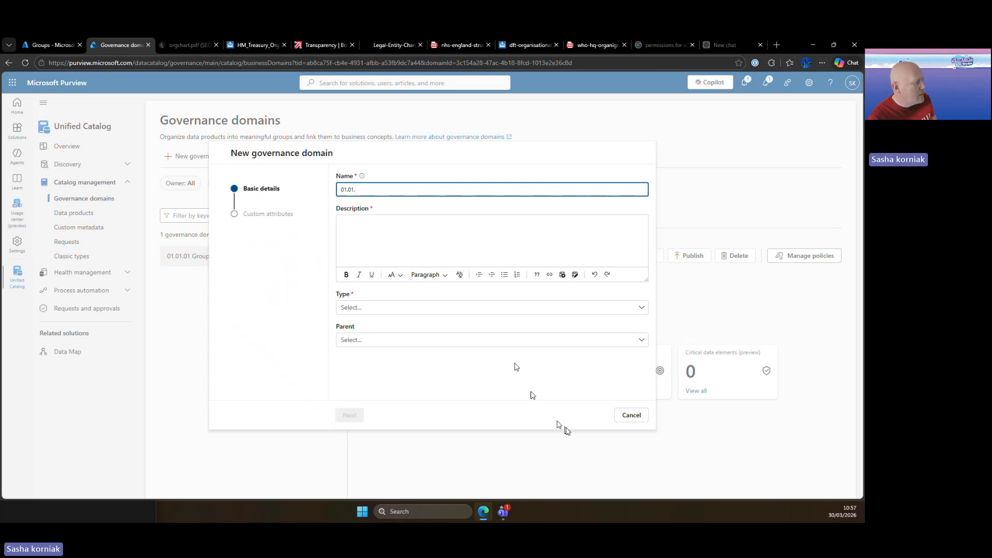
left_click(630, 415)
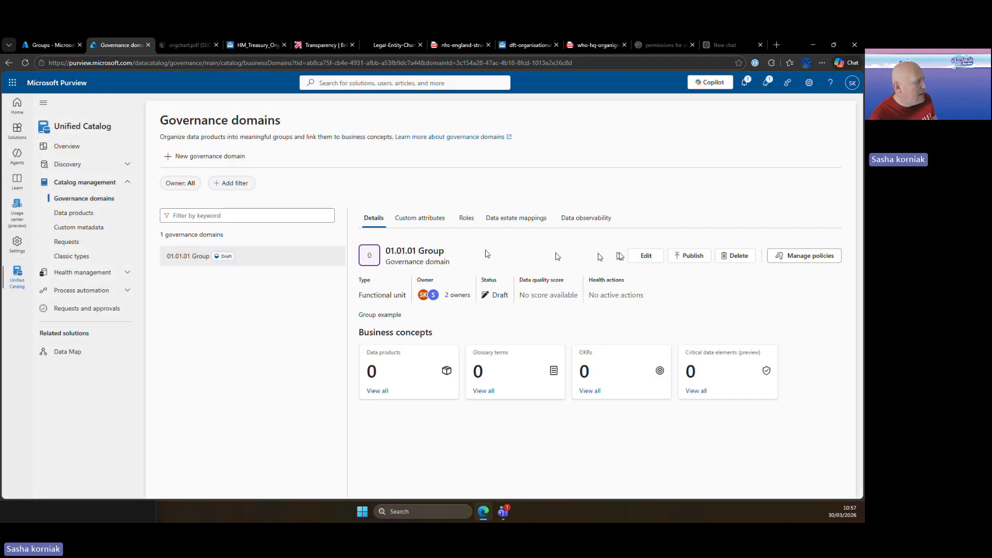
Step: Rename the governance domain 01.01.01 Group as "01. Group" and save the change
left_click(643, 256)
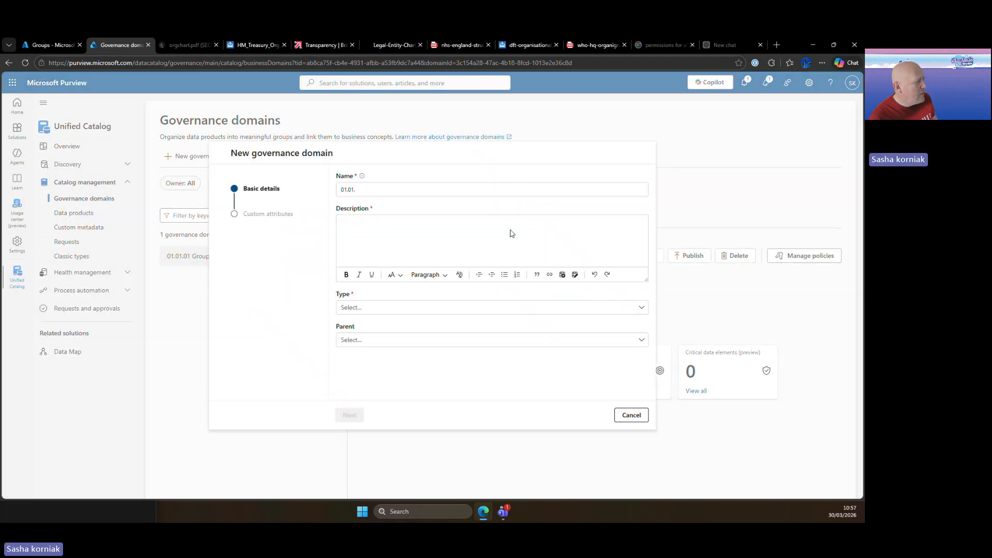
left_click(361, 189)
key("BackSpace")
key("BackSpace")
key("BackSpace")
key("BackSpace")
key("BackSpace")
key("BackSpace")
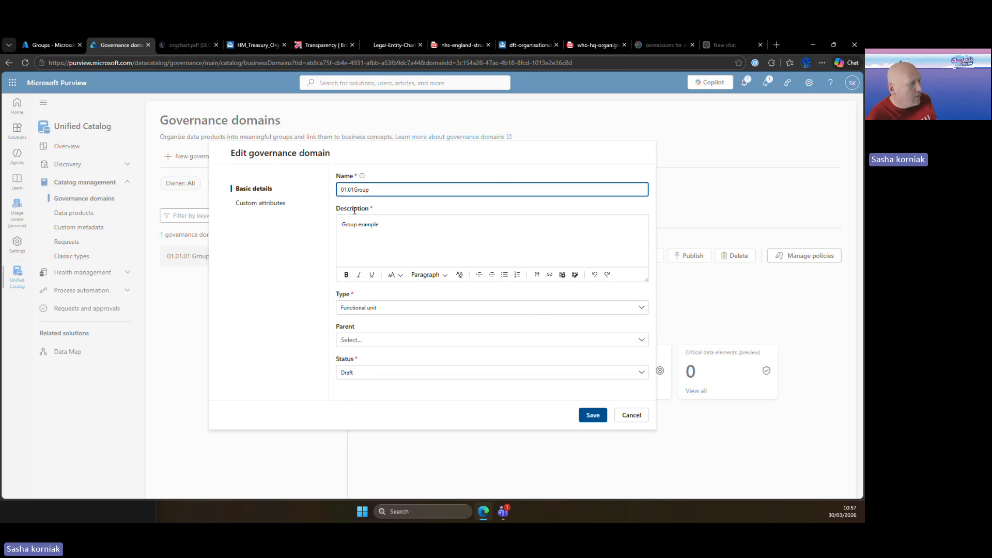
key("BackSpace")
key("BackSpace")
type(".")
left_click(582, 418)
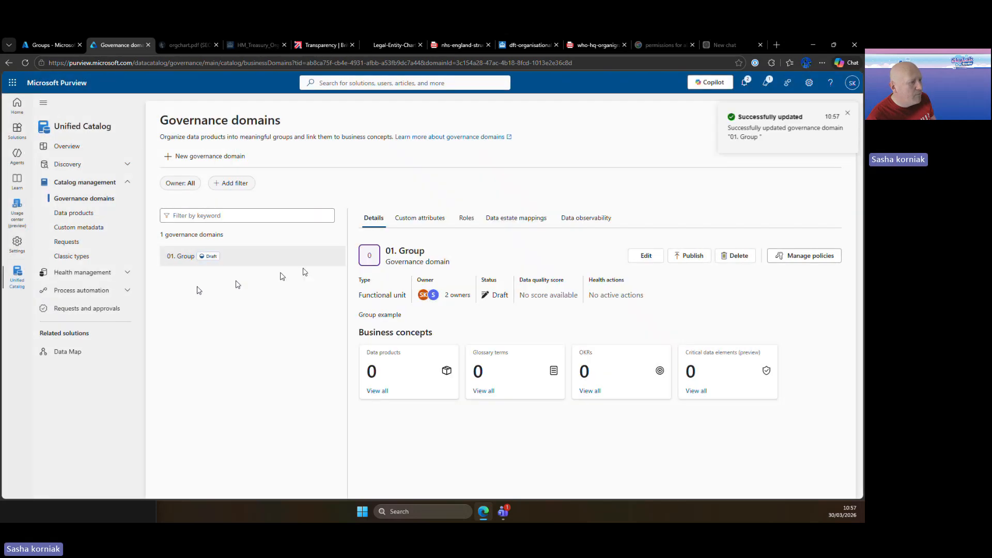
Step: Start a new governance domain and name it "01.02 Department"
left_click(185, 156)
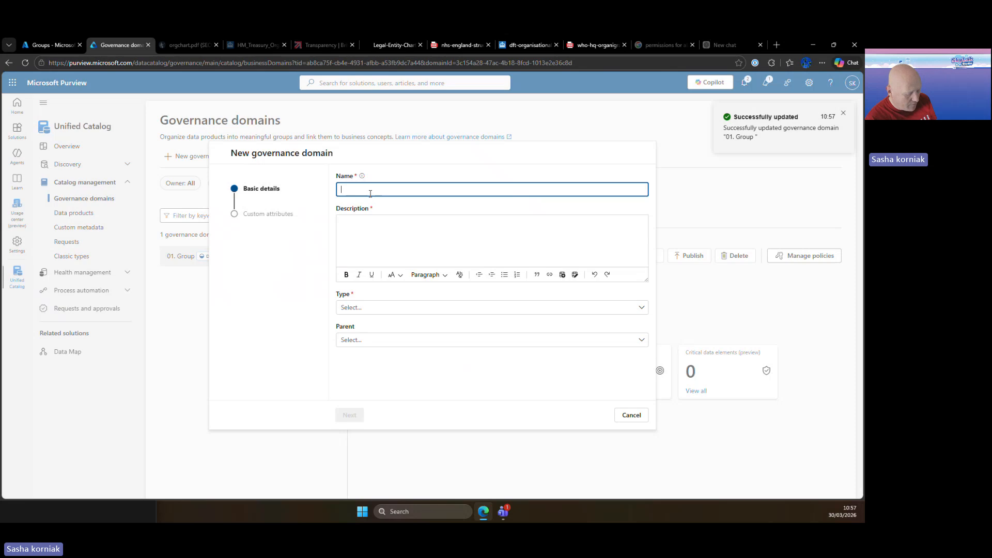
type("01")
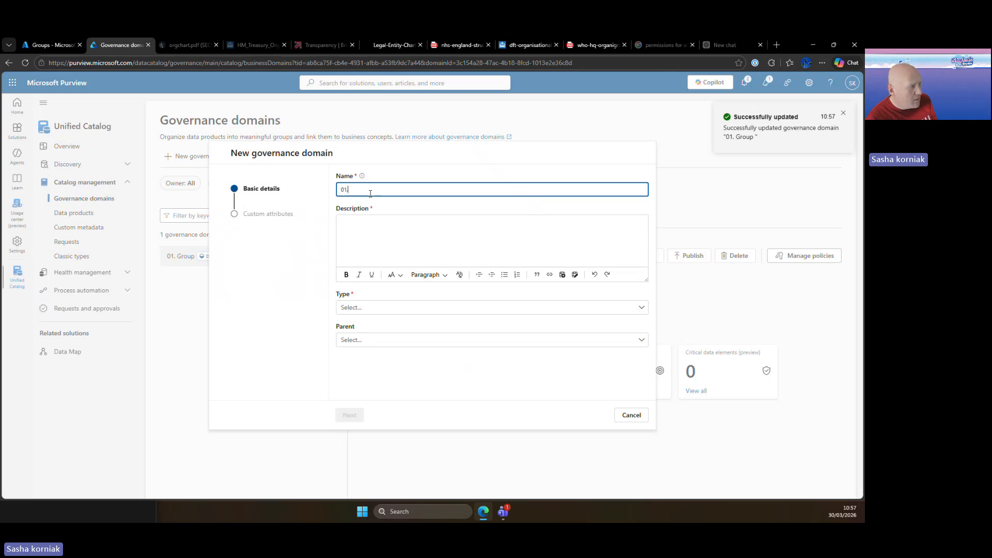
type(".")
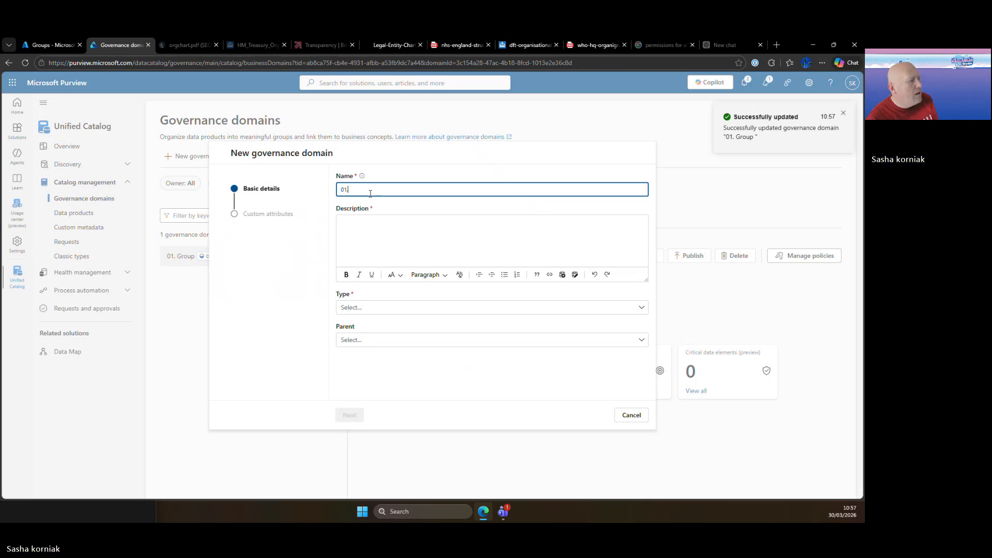
type("02/")
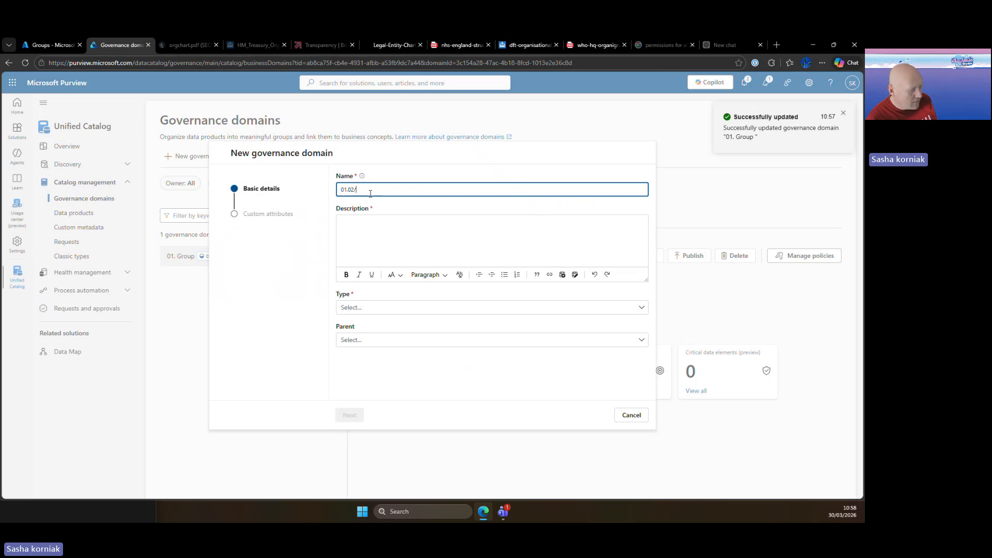
key("BackSpace")
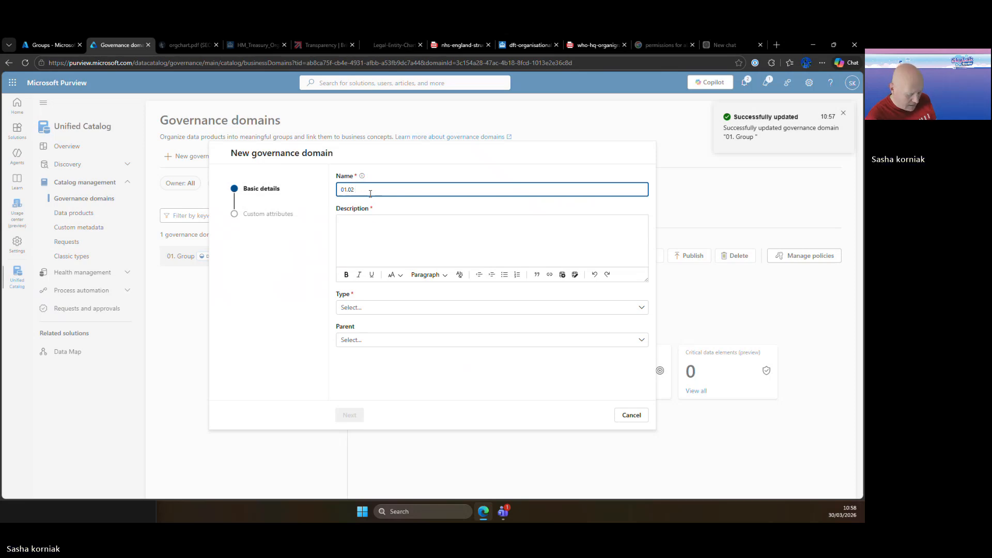
type("D")
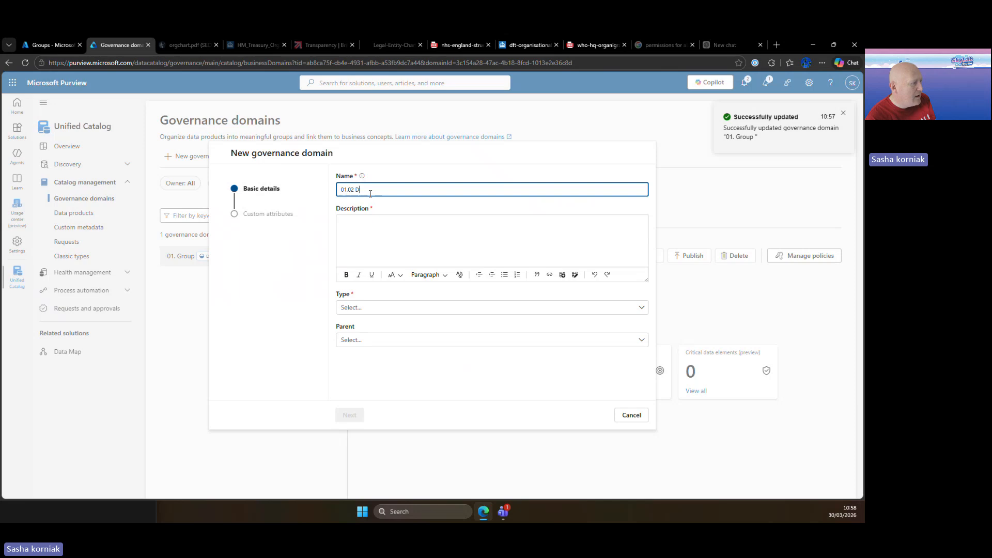
type("epartment")
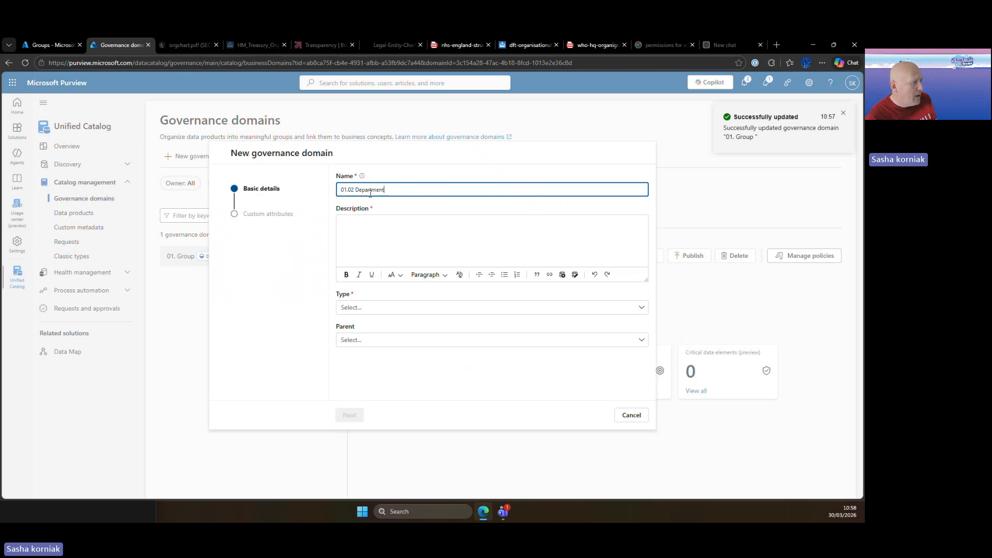
type(" / ")
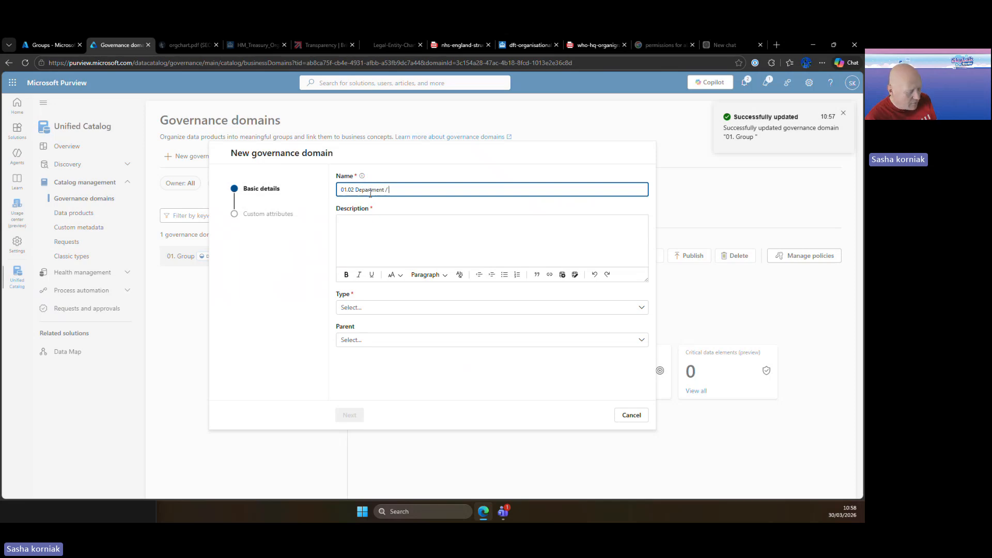
type("Directory ")
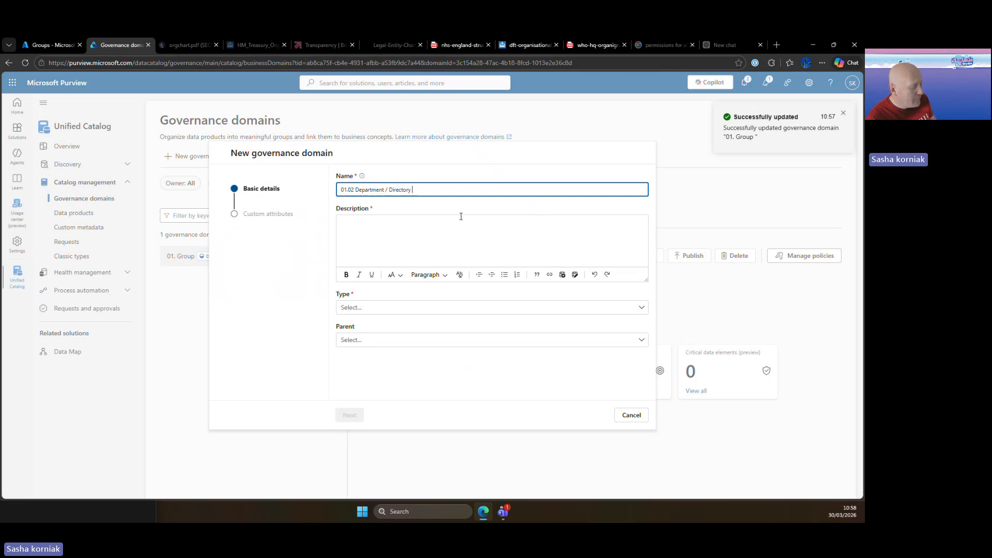
type("/")
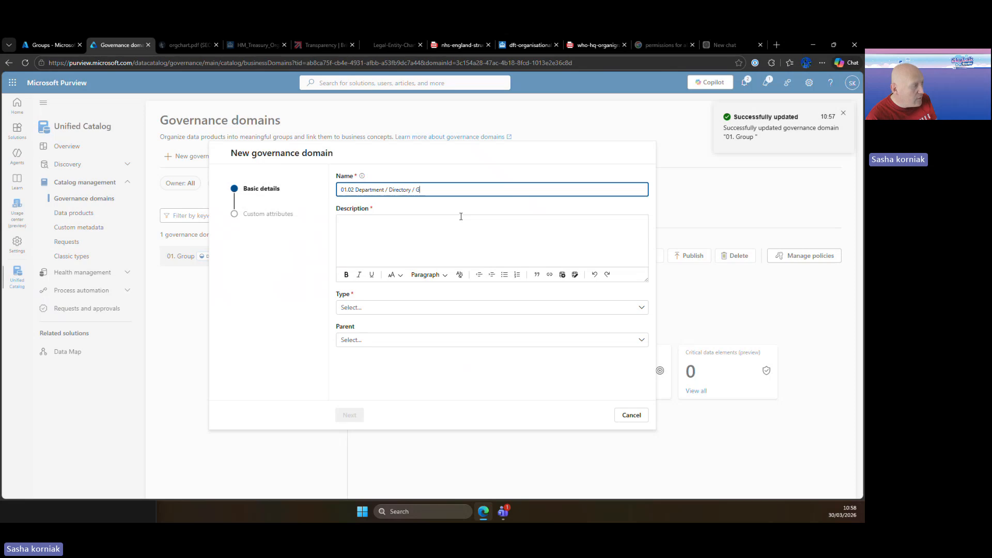
type(" Global busine")
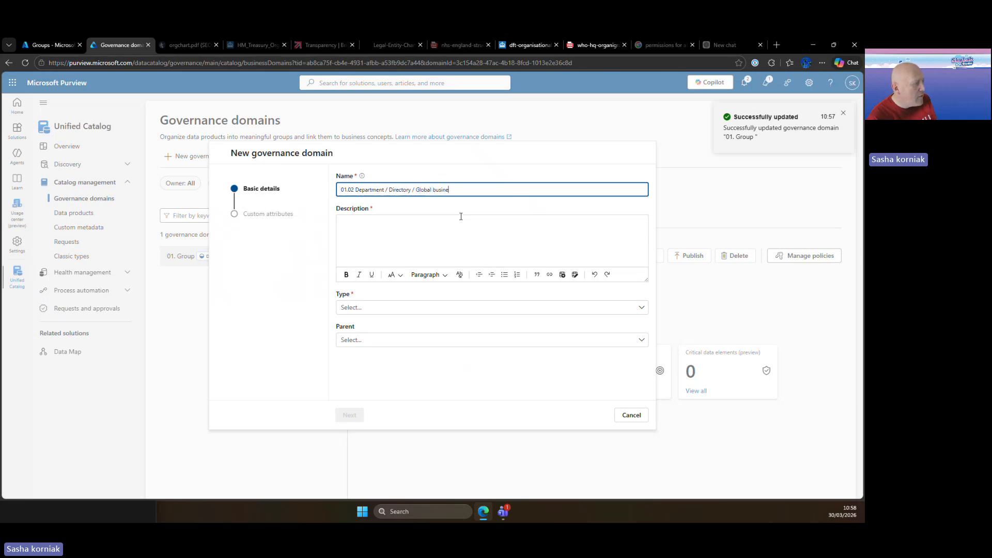
type("ss")
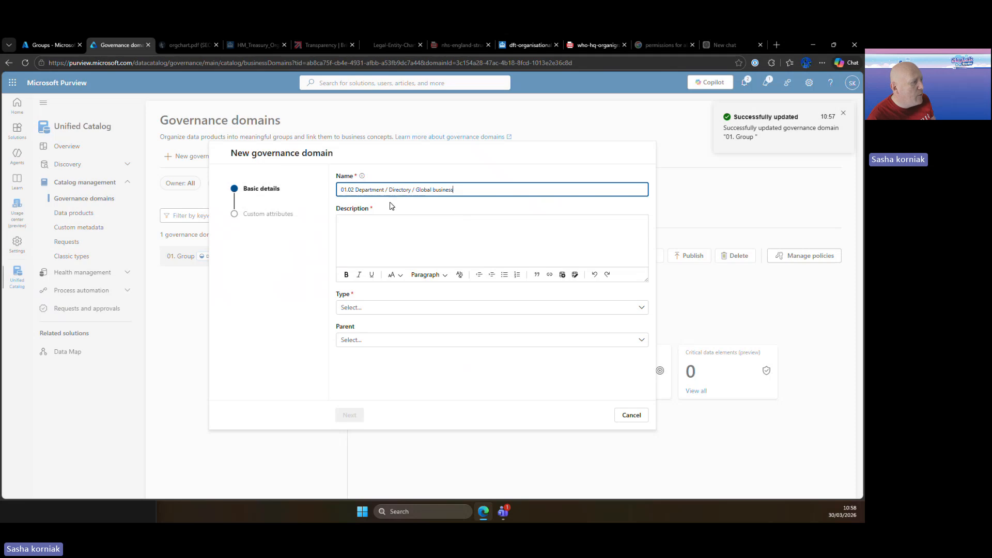
left_click_drag(385, 190, 487, 192)
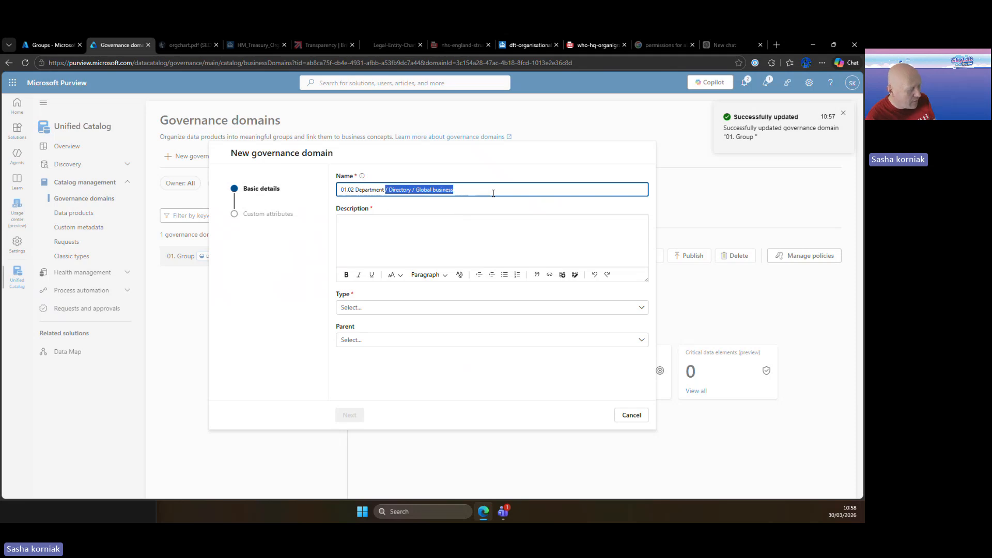
key("BackSpace")
Step: Give the new domain the description "demo", type Functional unit and parent "01. Group", and create it
left_click(476, 222)
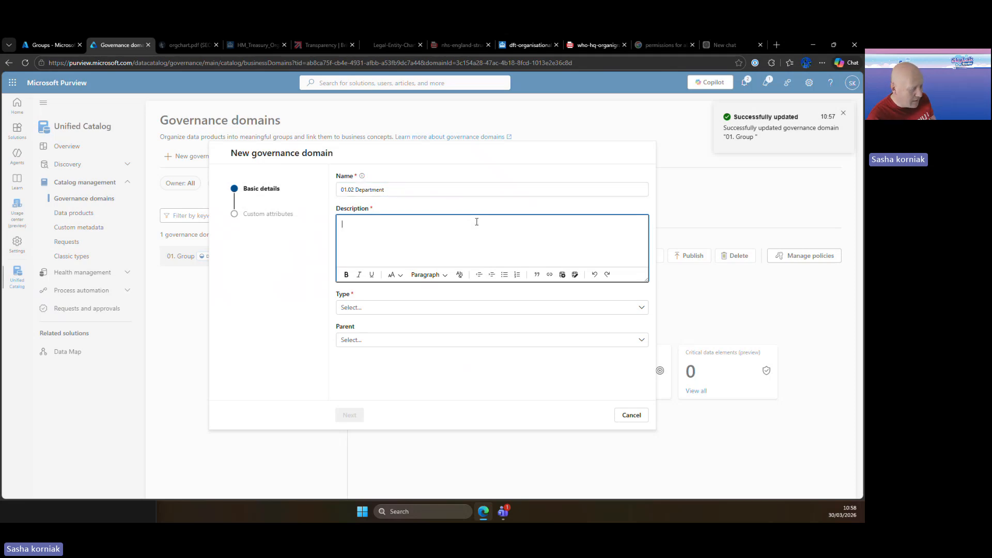
type("dem")
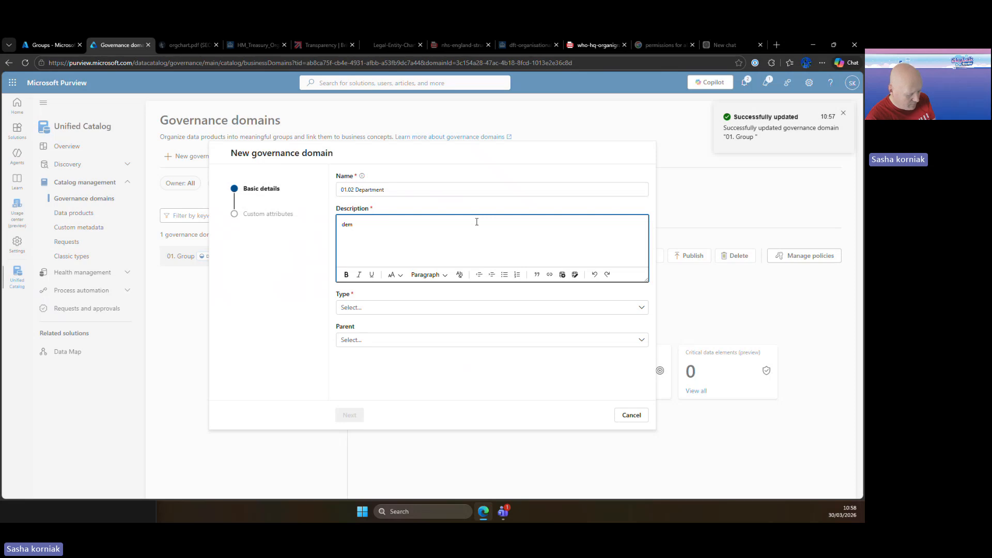
type("p")
key("BackSpace")
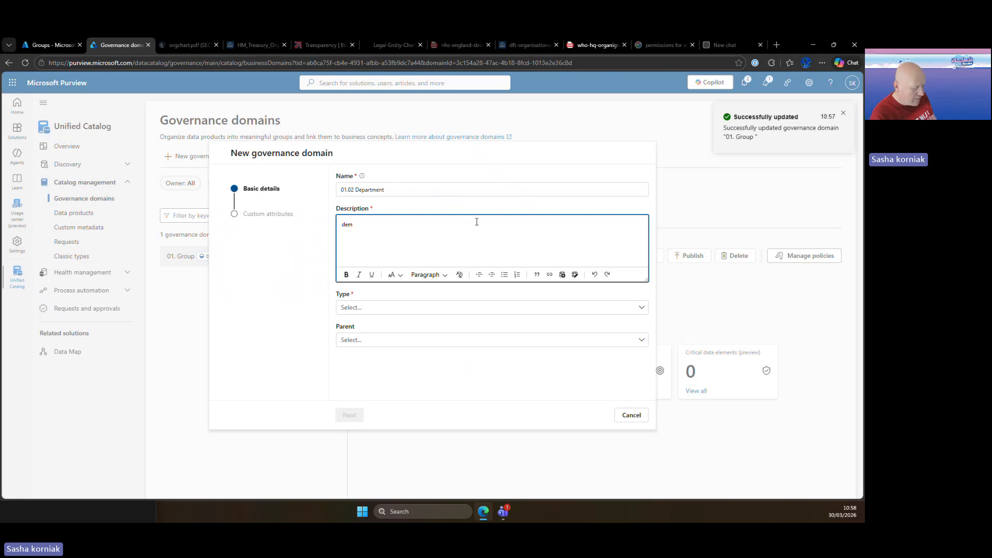
type("o")
left_click(430, 308)
left_click(428, 324)
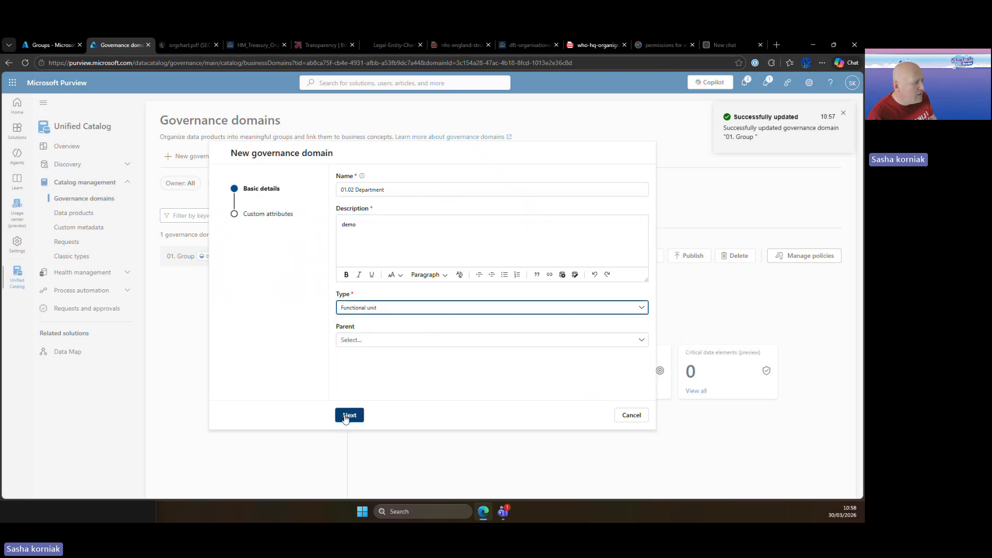
left_click(360, 339)
left_click(355, 358)
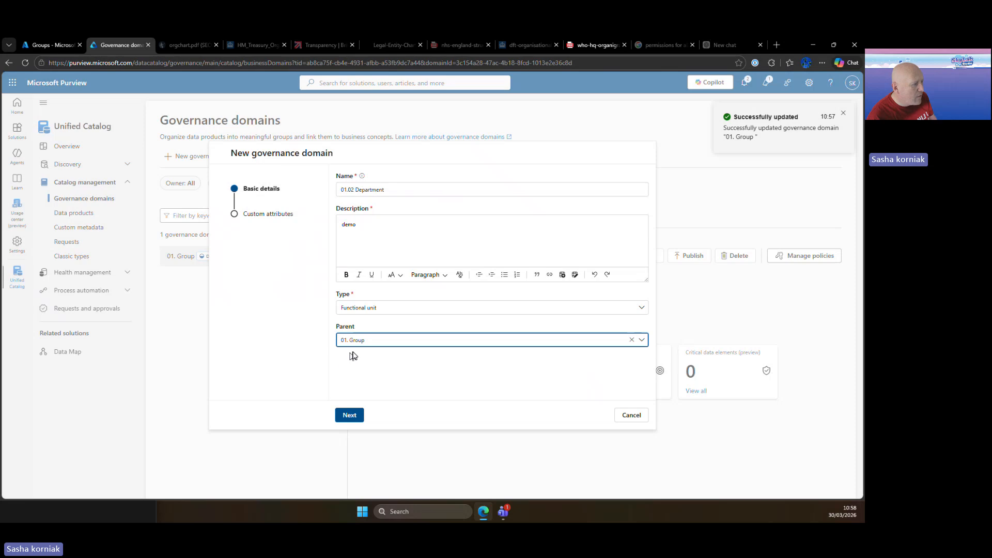
left_click(347, 416)
left_click(386, 415)
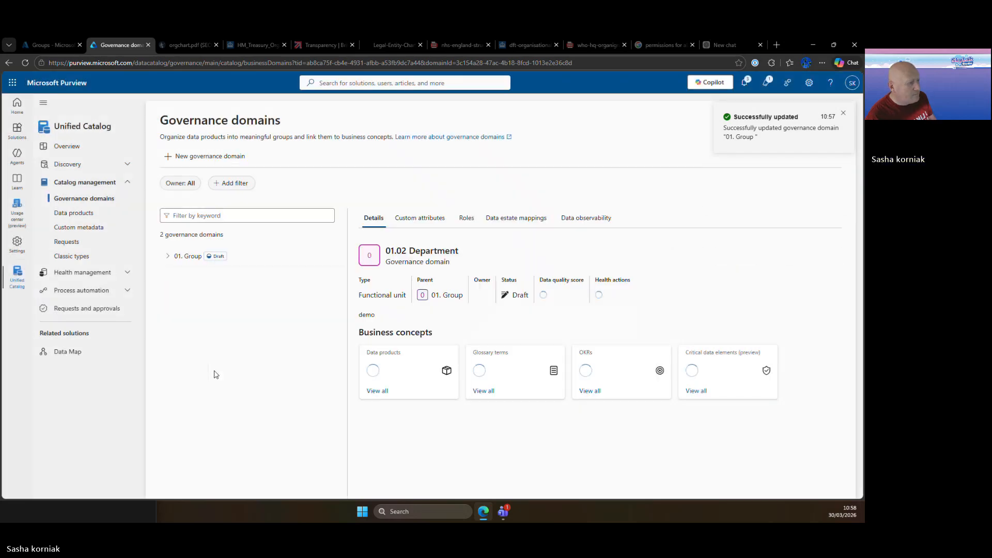
Step: Expand the 01. Group domain and check which members hold its Governance Domain Owners role
left_click(167, 257)
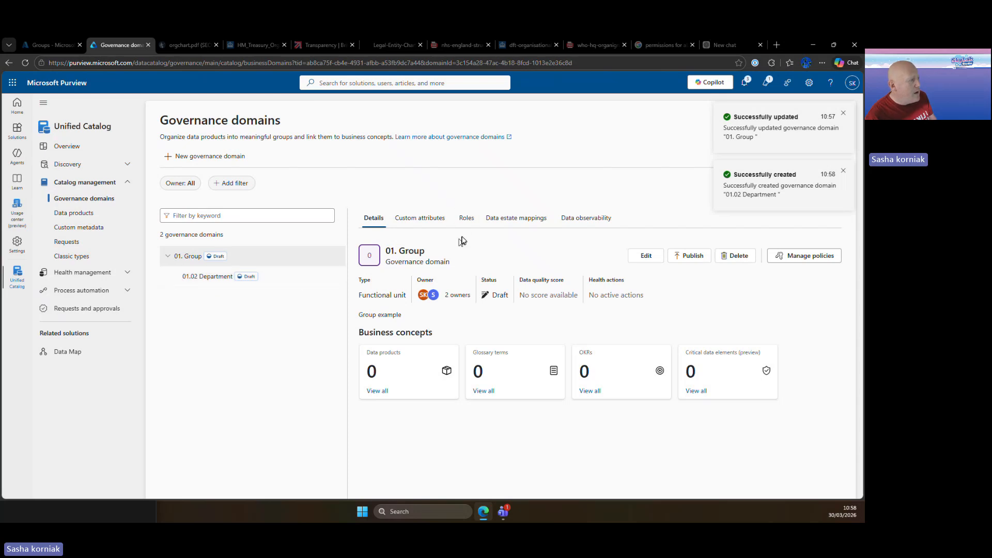
left_click(466, 218)
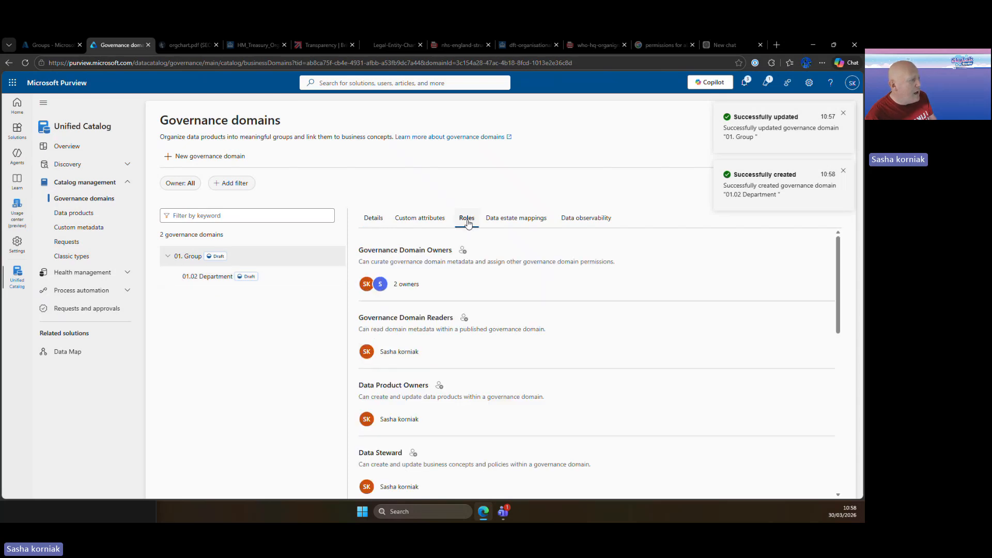
left_click(463, 251)
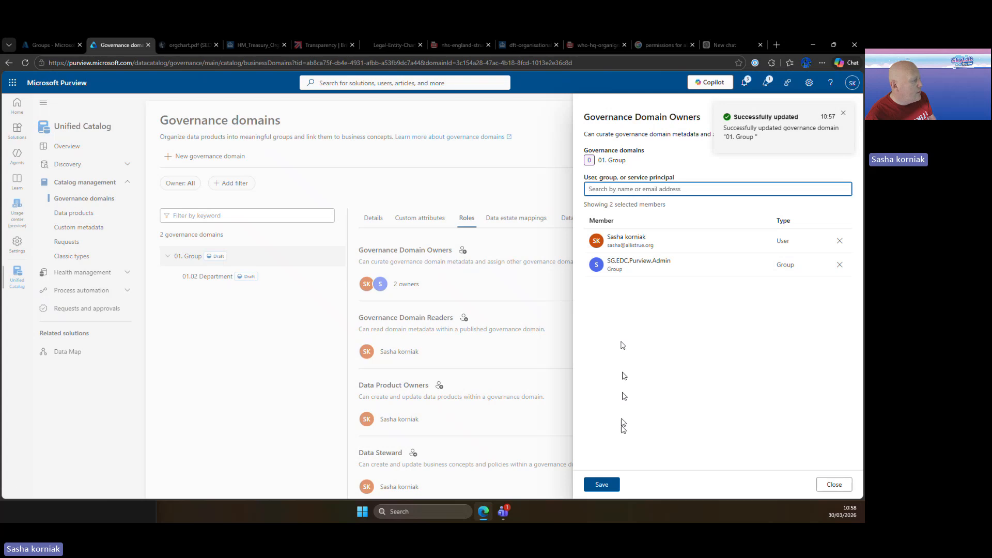
left_click(833, 484)
Step: Add the SG.EDC.Purview.Admin group to the Governance Domain Owners role of 01.02 Department and save the assignment
left_click(198, 278)
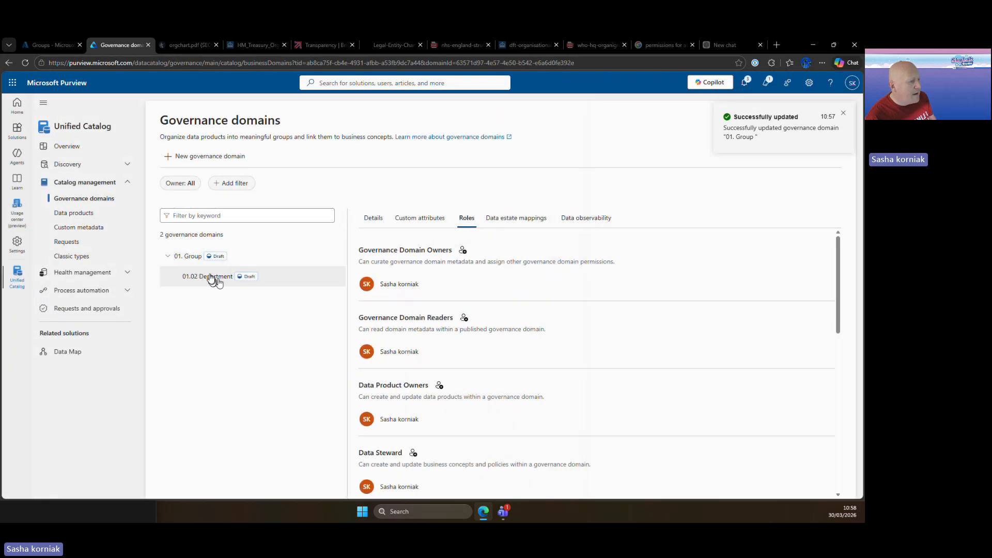
left_click(189, 257)
left_click(248, 273)
left_click(463, 250)
type("sg")
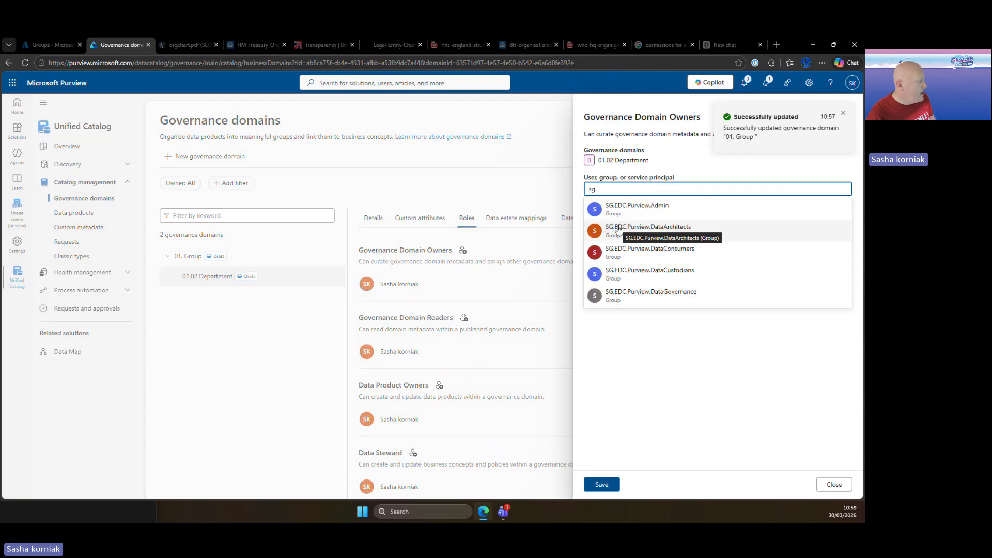
left_click(626, 210)
left_click(594, 484)
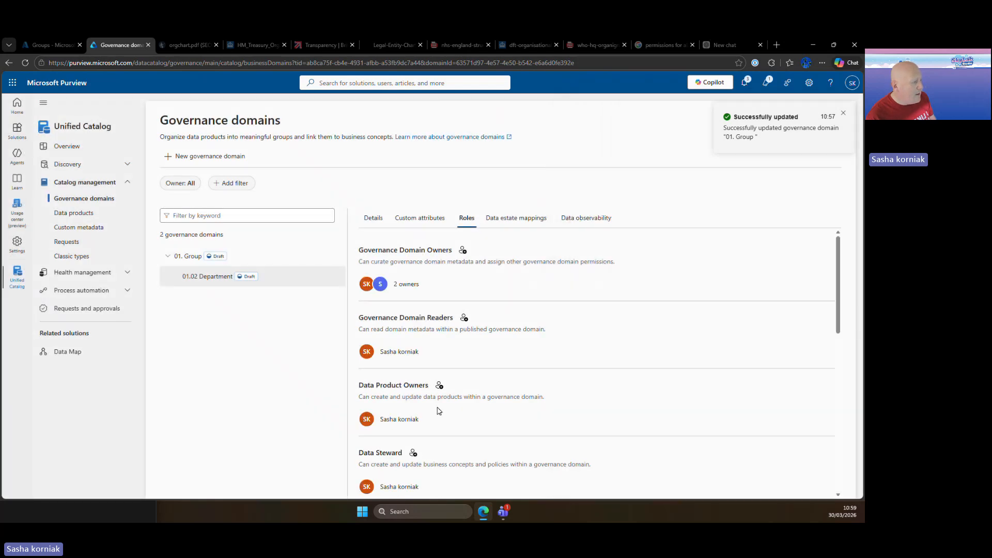
scroll(439, 408, "down", 5)
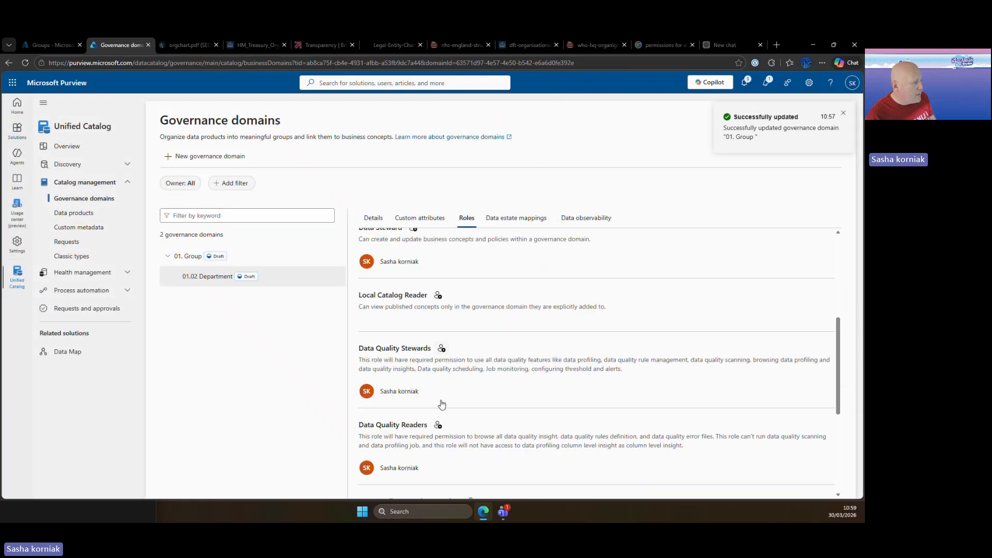
left_click(441, 348)
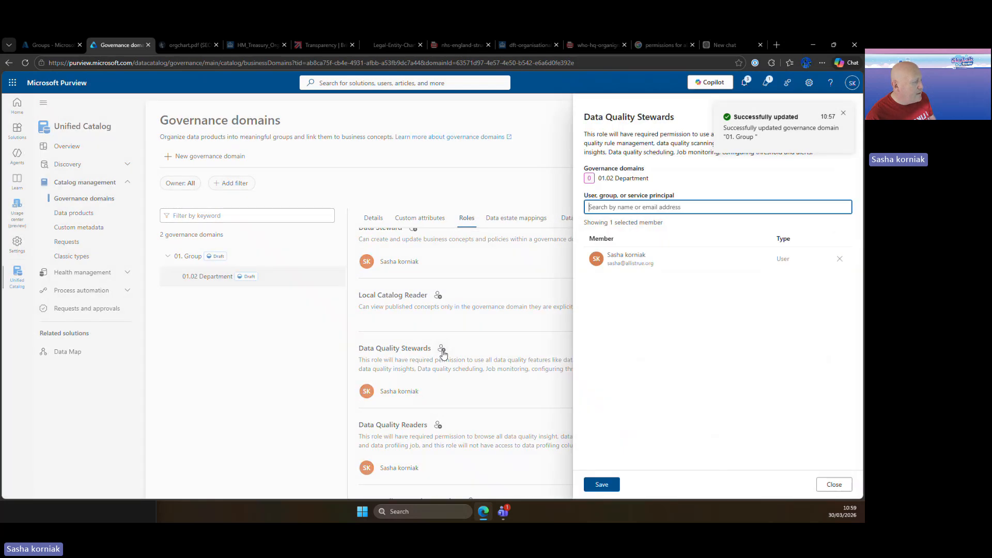
left_click(834, 484)
Step: Add the SG.EDC.Purview.DataConsumers group to the Data Quality Readers role of 01.02 Department and save the assignment
scroll(443, 289, "down", 3)
scroll(442, 289, "up", 1)
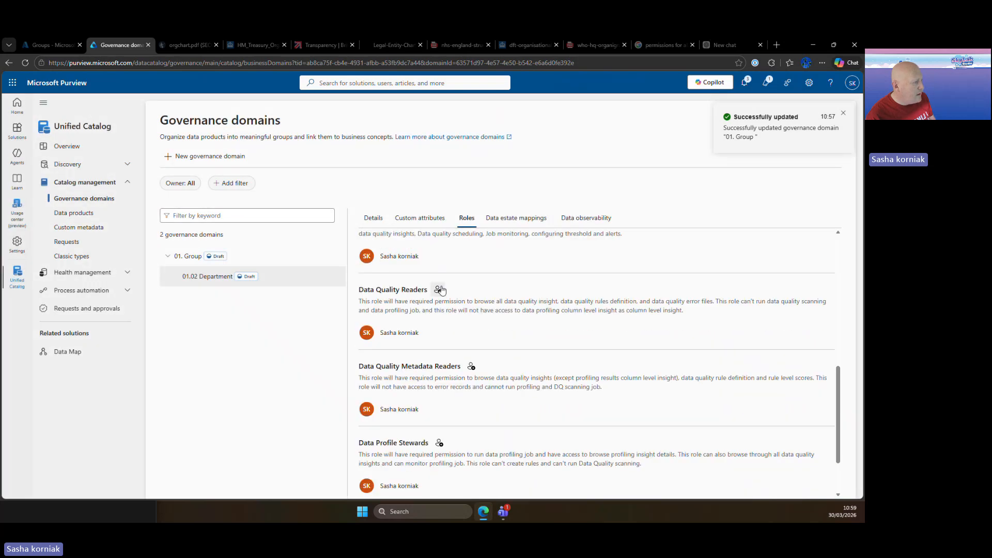
left_click(437, 290)
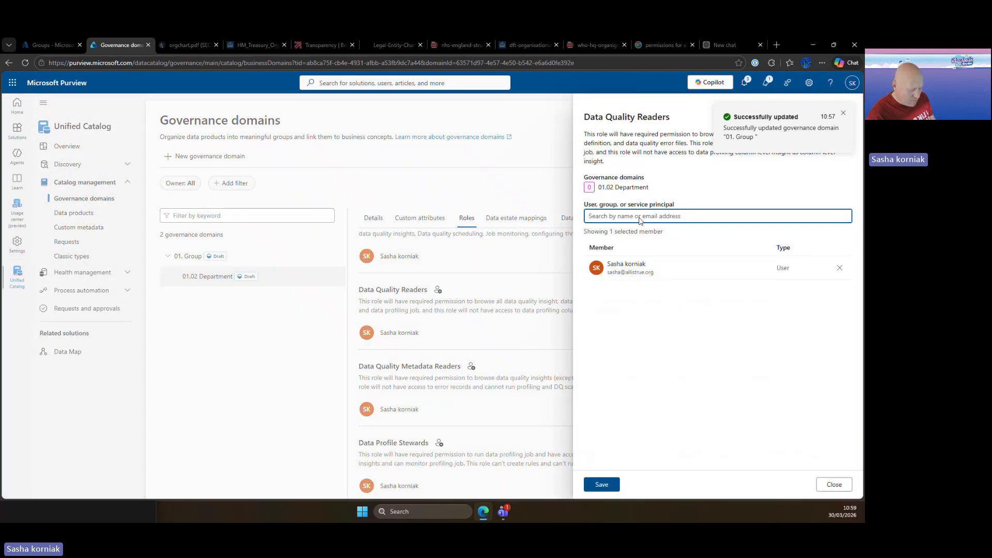
type("sg")
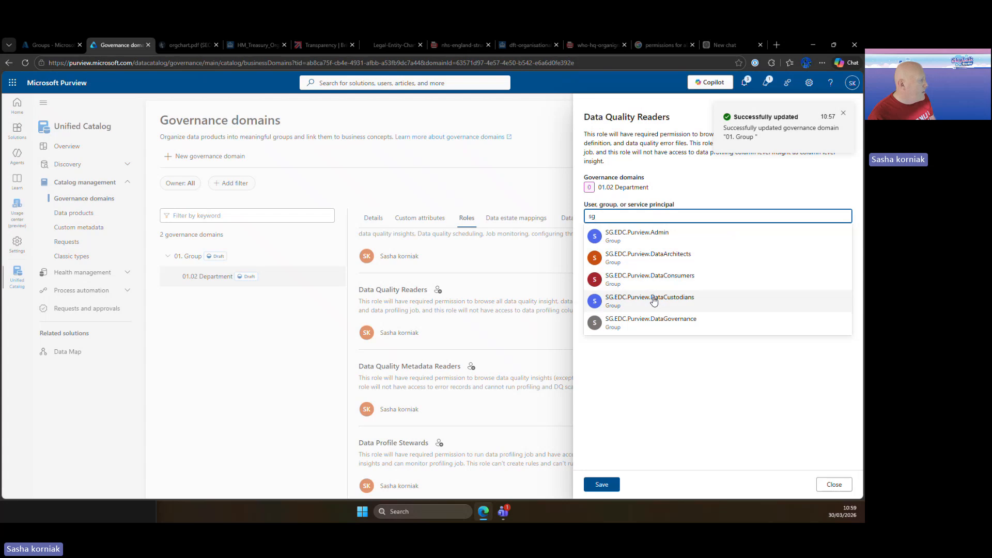
left_click(652, 282)
left_click(602, 484)
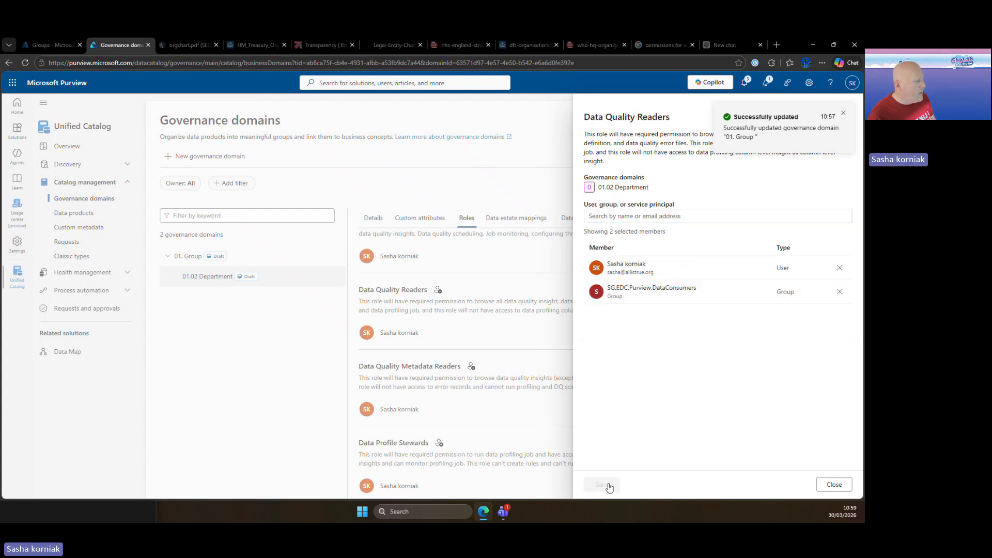
Step: Add the SG.EDC.Purview.DataConsumers group to the Data Quality Metadata Readers role of 01.02 Department and save the assignment
left_click(470, 366)
left_click(611, 206)
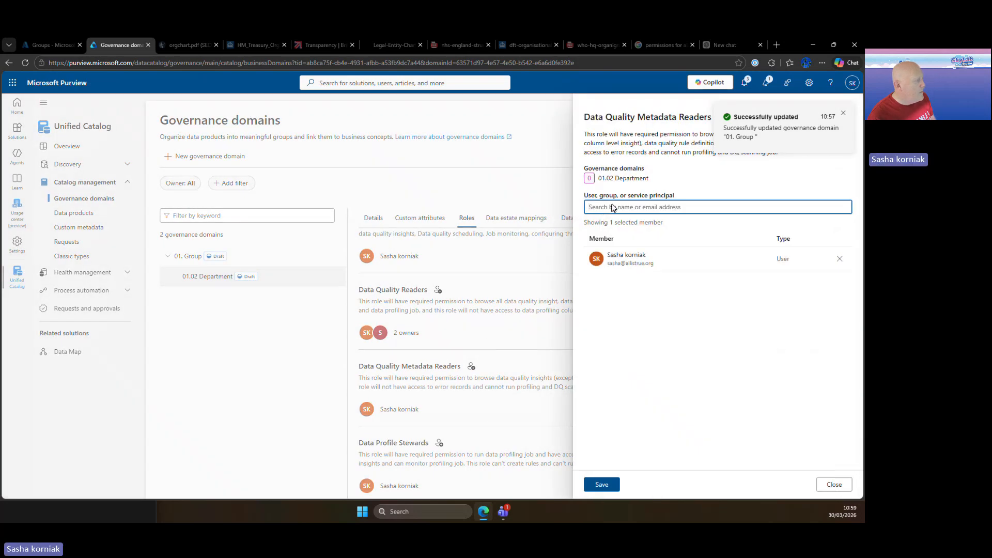
type("sg")
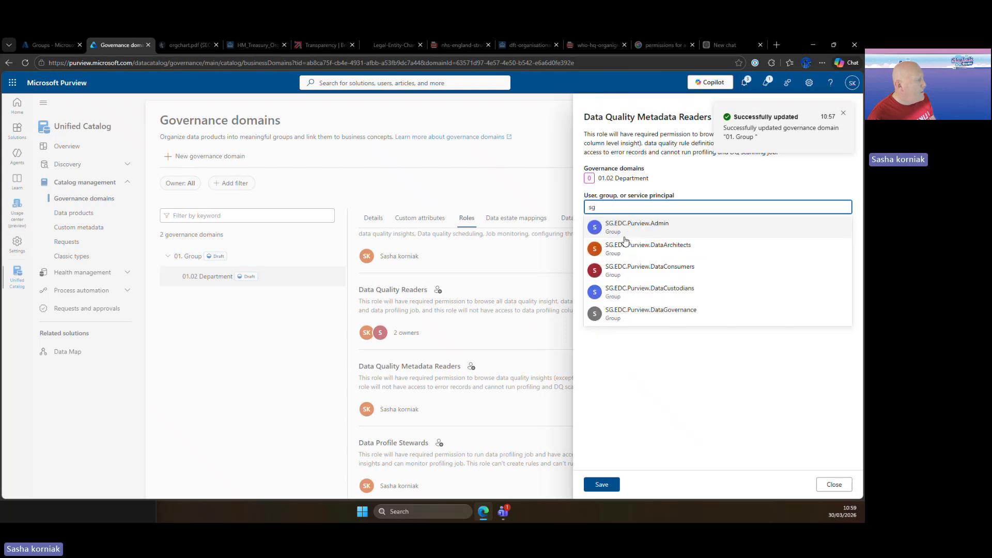
left_click(649, 269)
left_click(601, 484)
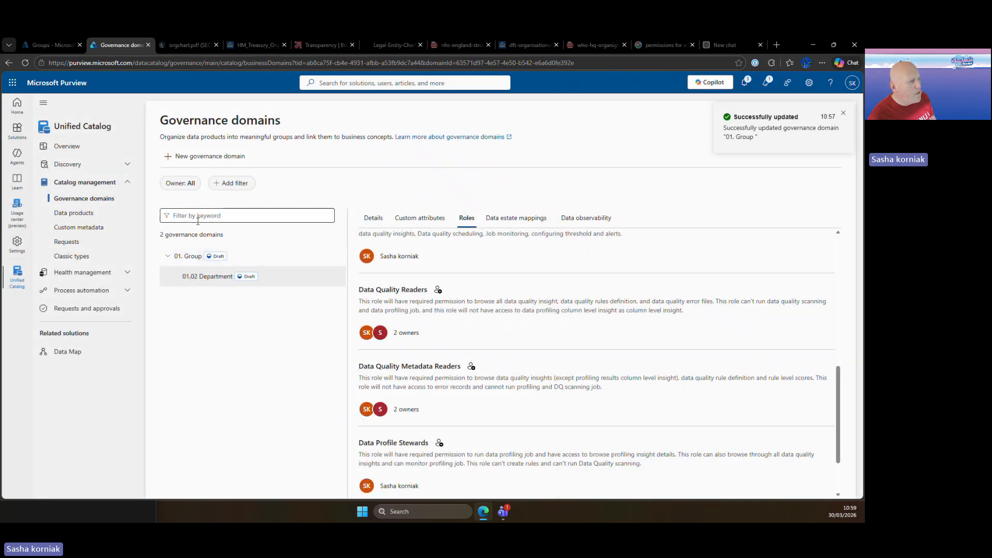
Step: Start a new governance domain and name it "01.02.01 - Team / Unit"
left_click(180, 156)
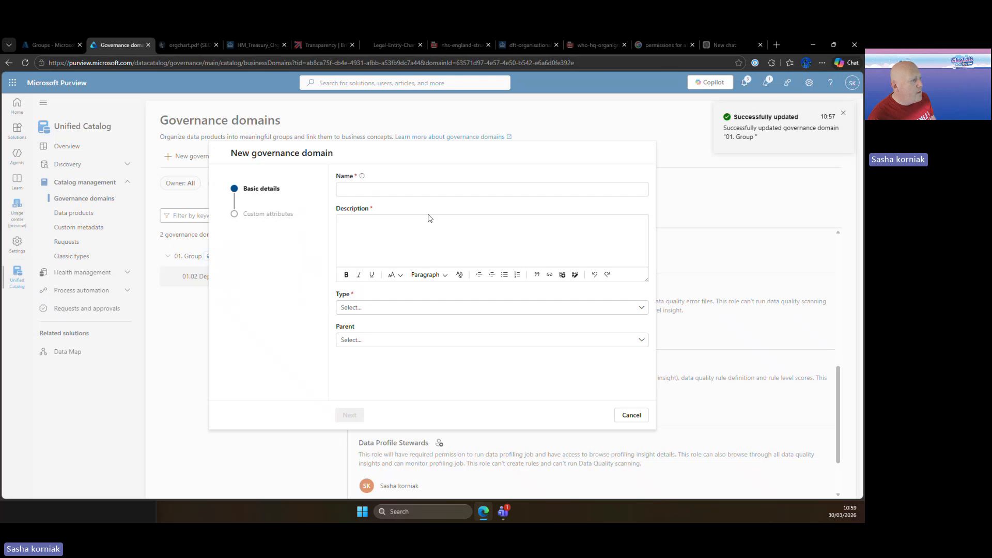
left_click(434, 193)
type("01.")
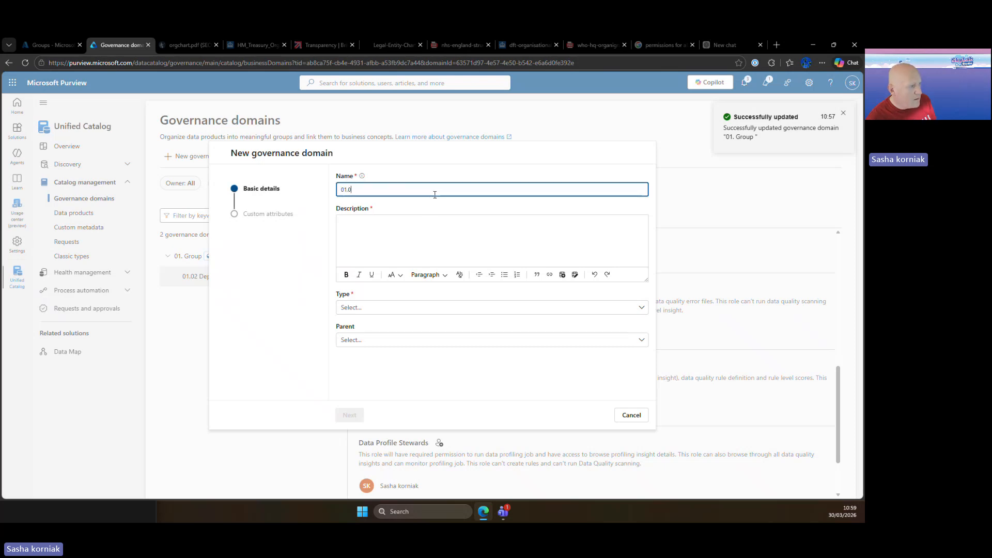
type("02.01")
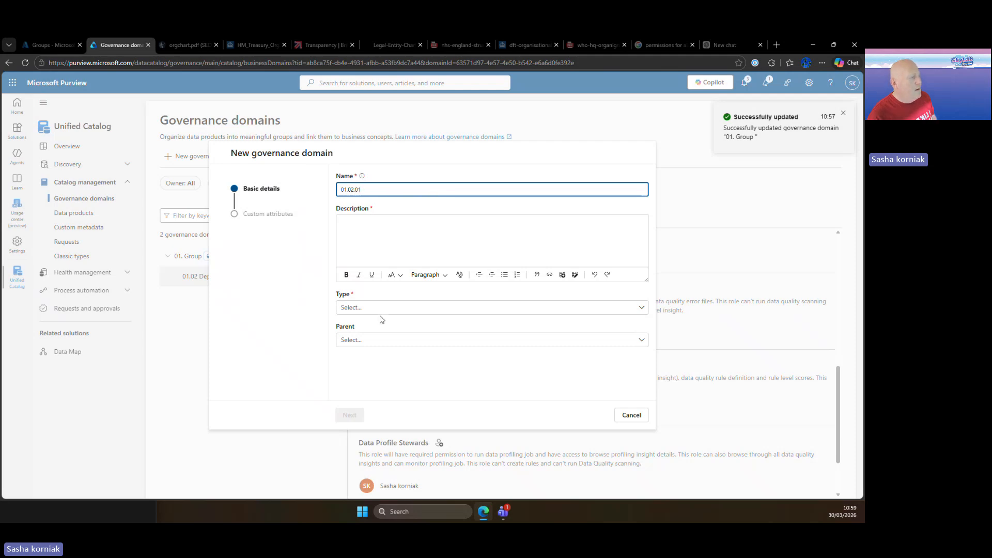
left_click(370, 237)
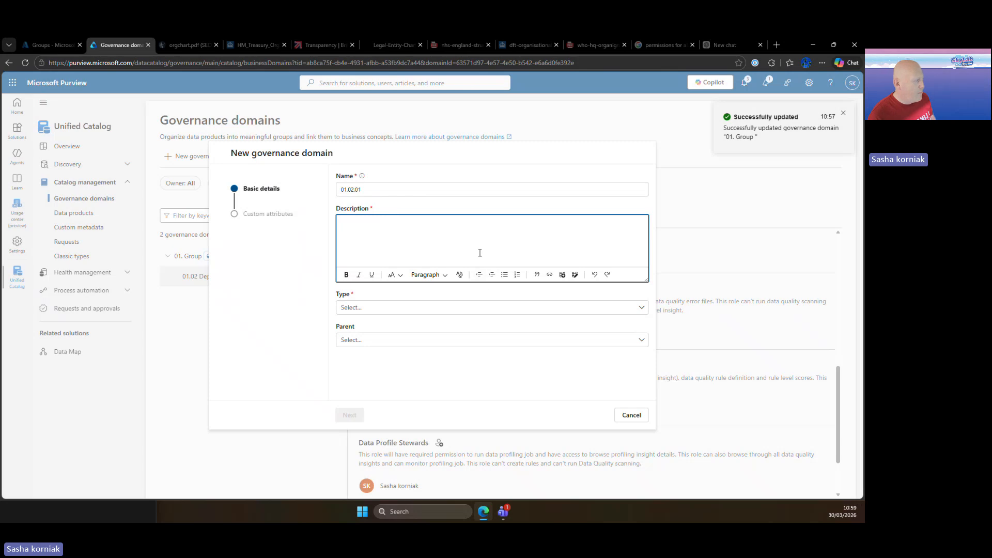
left_click(428, 192)
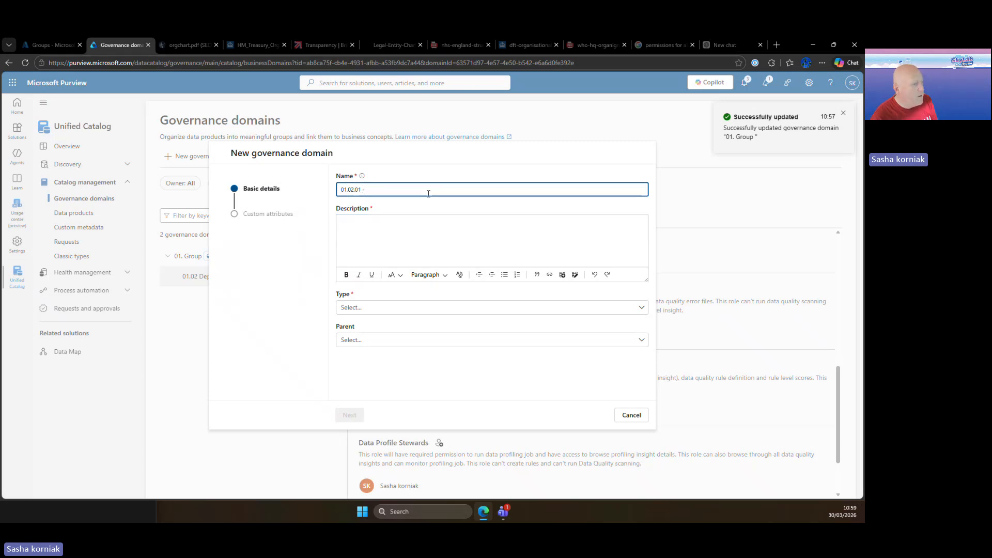
type("Team /")
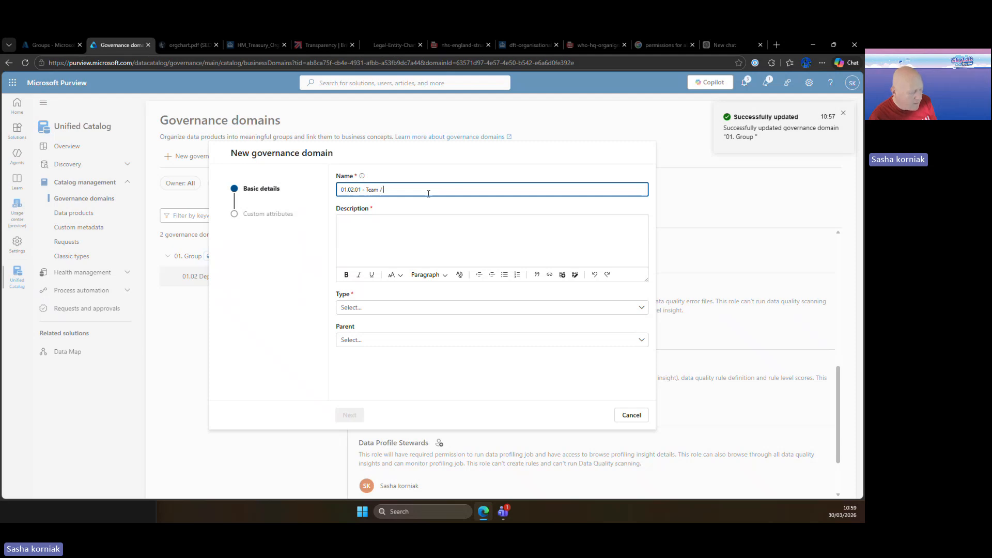
type(" Unit")
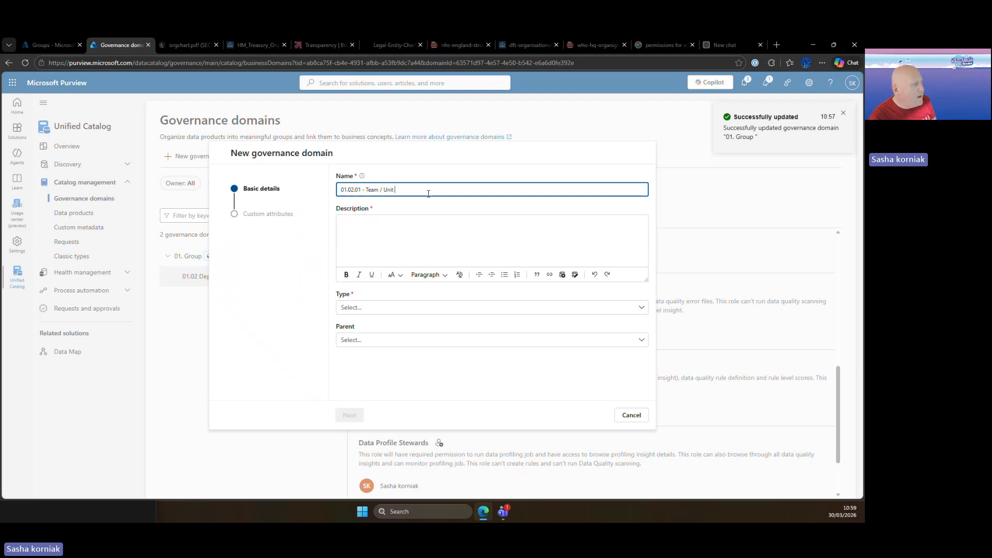
Step: Give the new domain the description "demo", type Functional unit and parent 01.02 Department, and create it
left_click(428, 239)
type("demo")
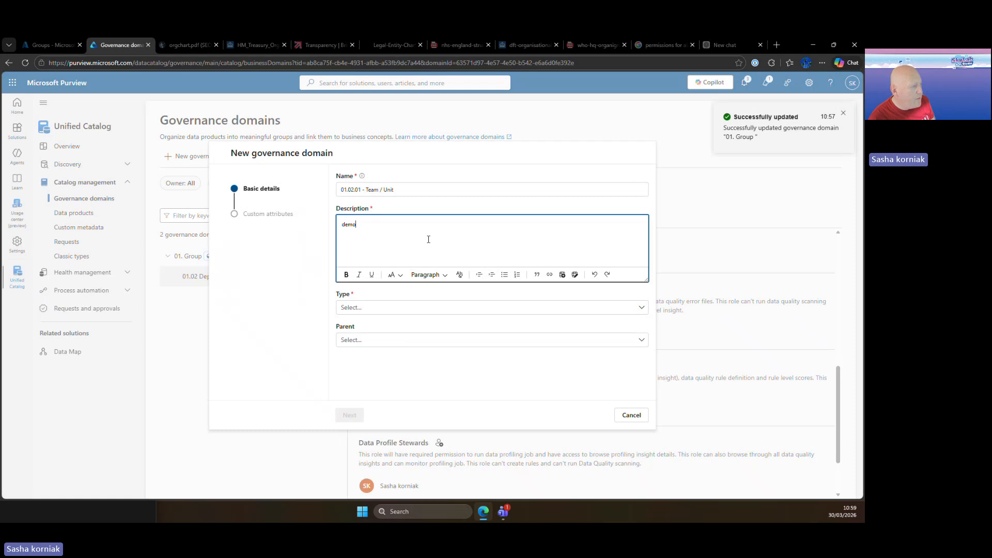
left_click(411, 307)
left_click(404, 327)
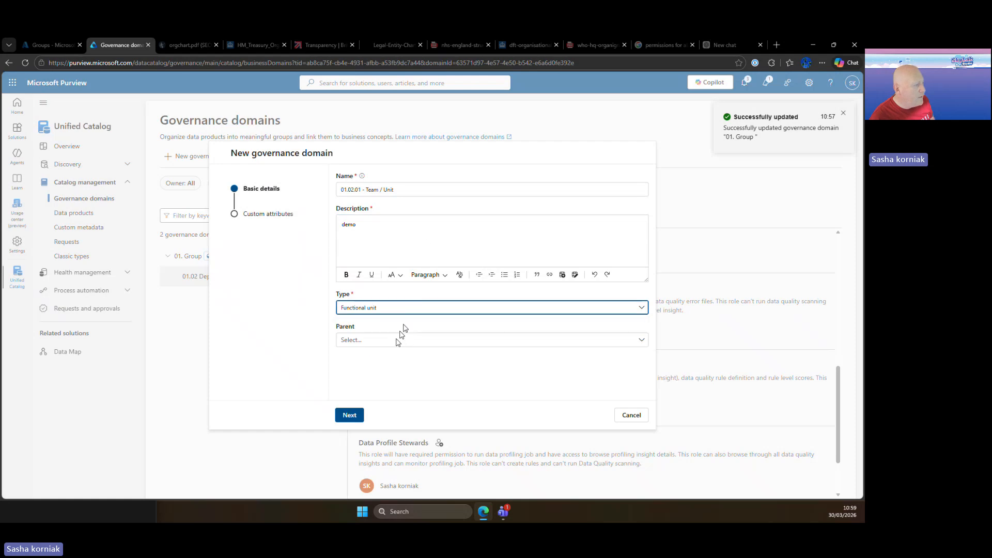
left_click(365, 341)
left_click(364, 356)
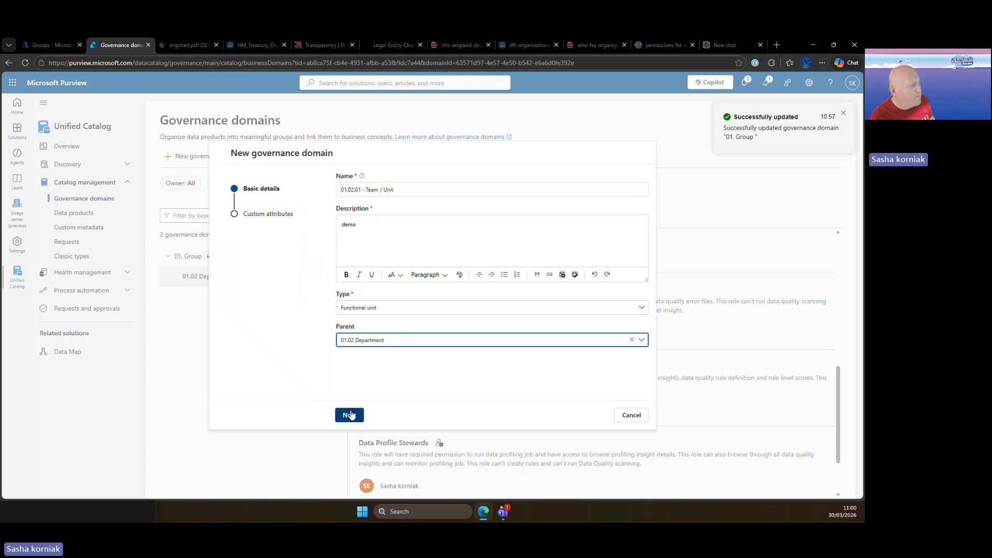
left_click(353, 189)
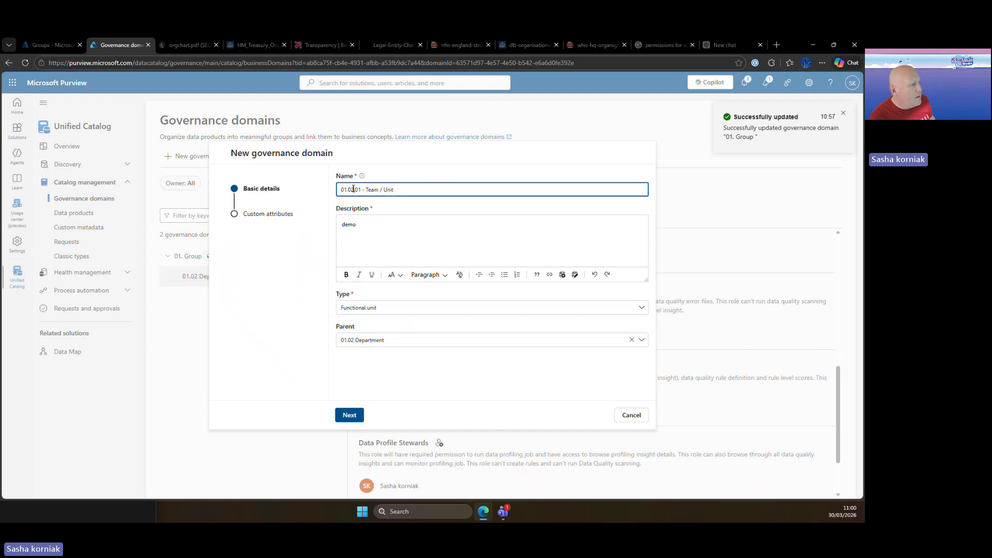
key("BackSpace")
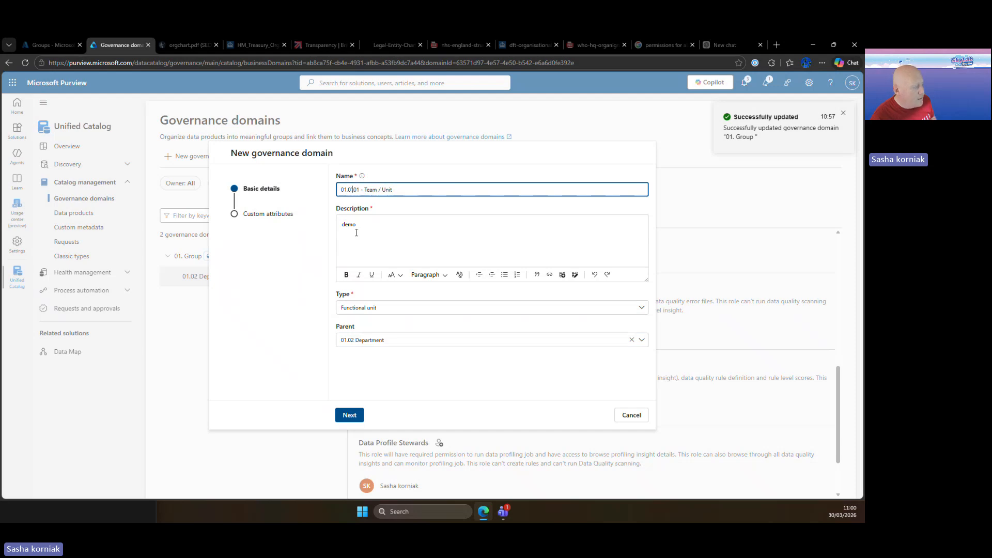
type("2")
left_click(350, 413)
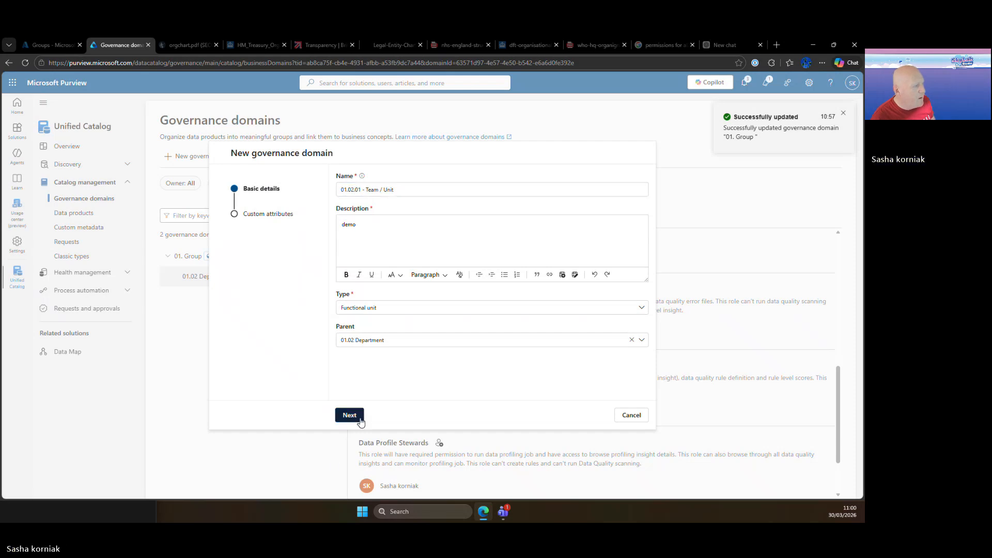
left_click(399, 414)
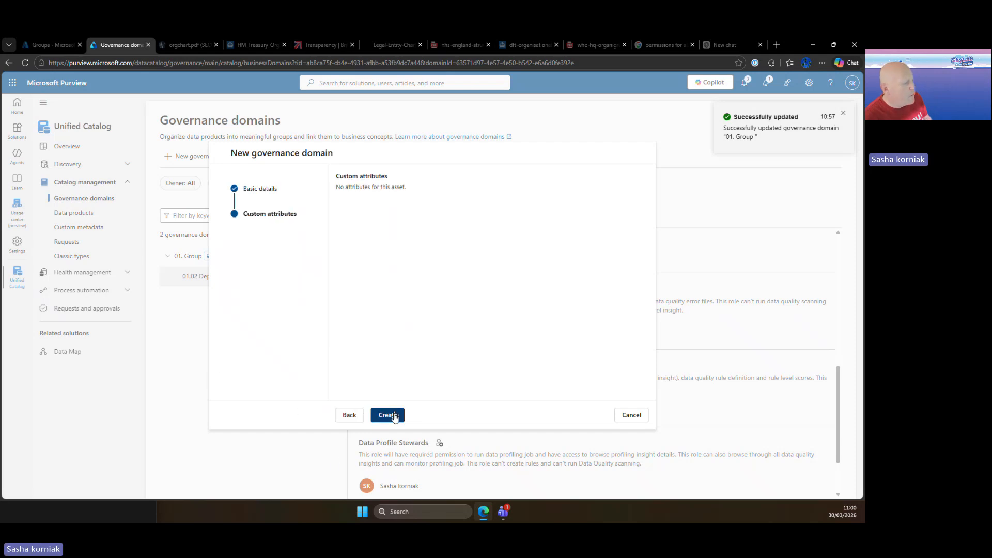
Step: Expand 01.02 Department and add the SG.EDC.Purview.Admin group to the Governance Domain Owners role of 01.02.01 - Team / Unit, saving the assignment
left_click(171, 284)
left_click(174, 278)
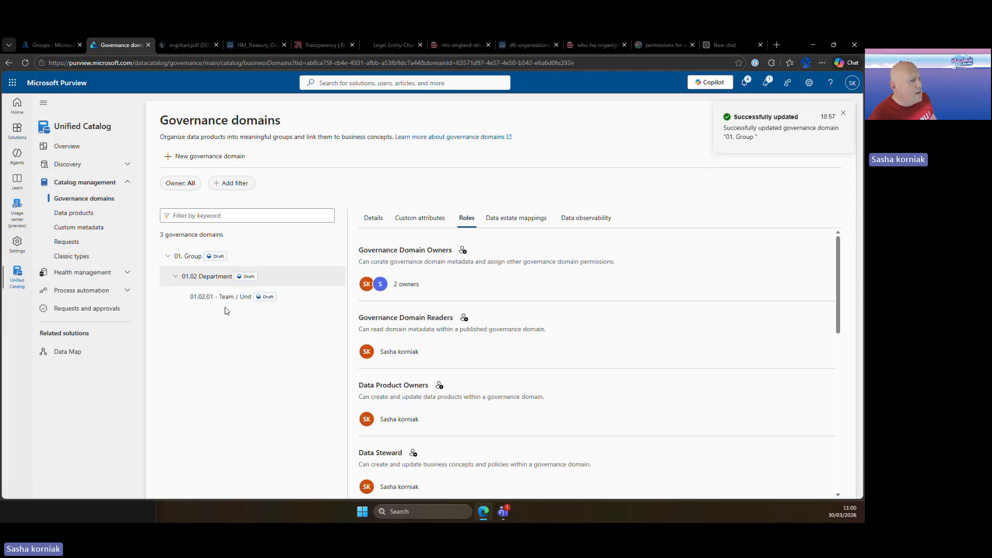
left_click(219, 298)
left_click(463, 250)
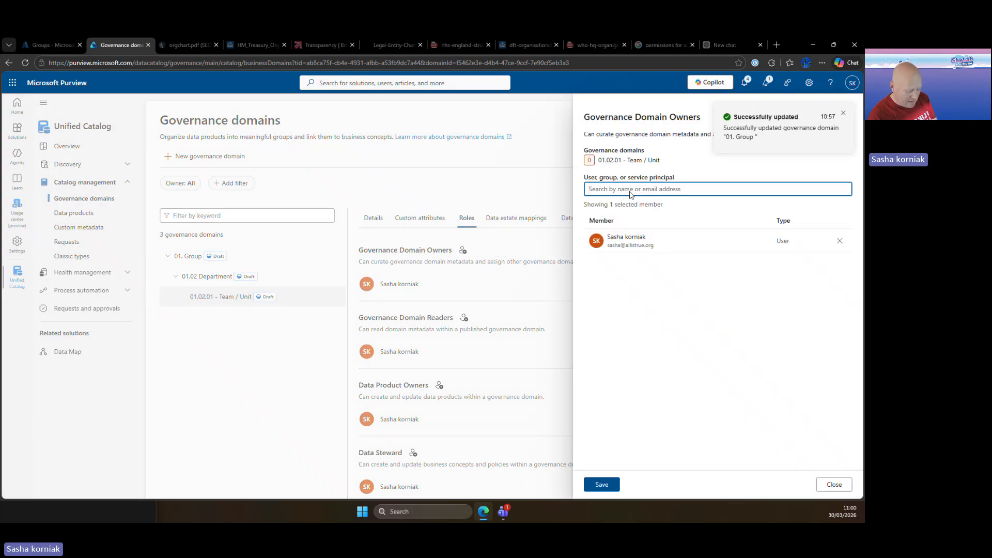
type("sg")
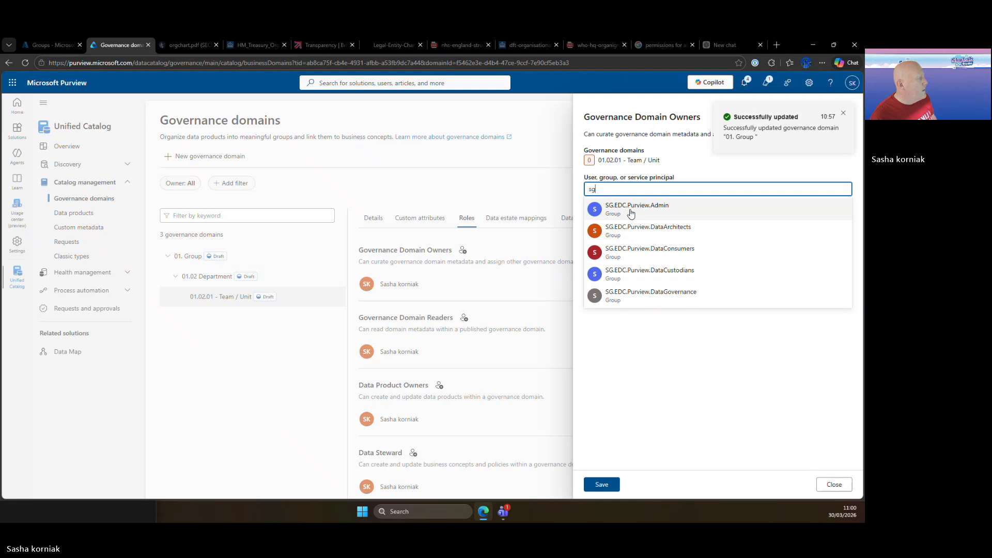
left_click(630, 214)
left_click(603, 482)
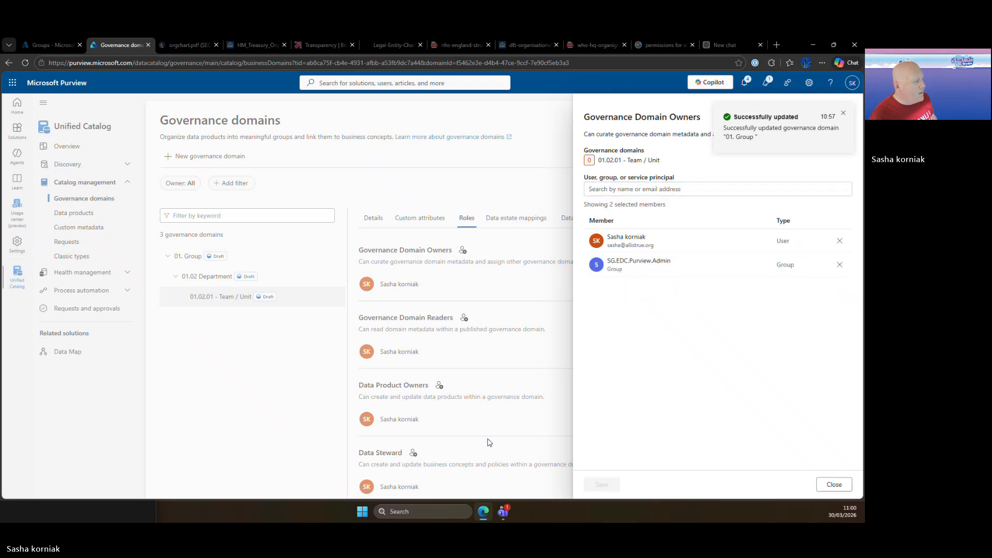
Step: Add the SG.EDC.Purview.DataConsumers group to the Data Quality Readers role of 01.02.01 - Team / Unit and save the assignment
scroll(491, 398, "down", 2)
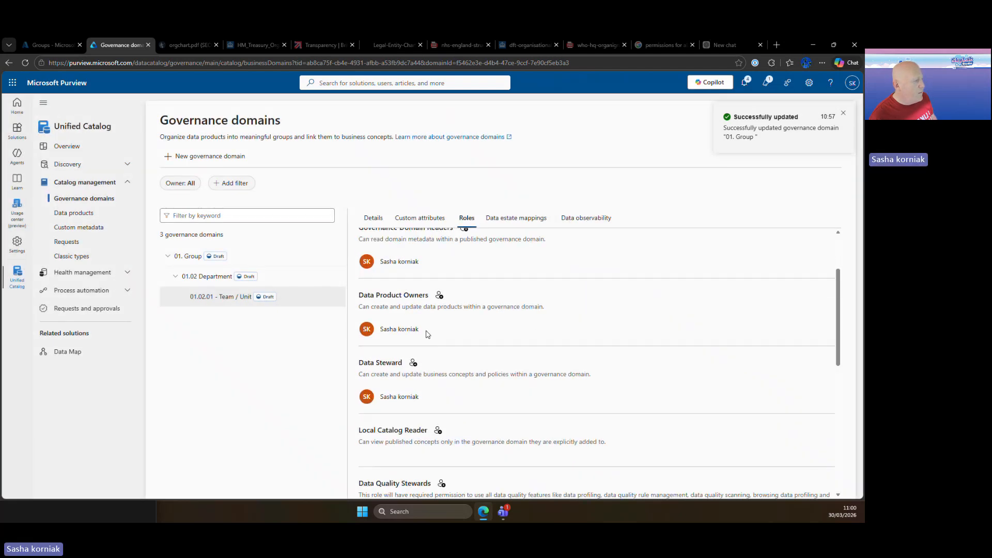
scroll(418, 393, "down", 3)
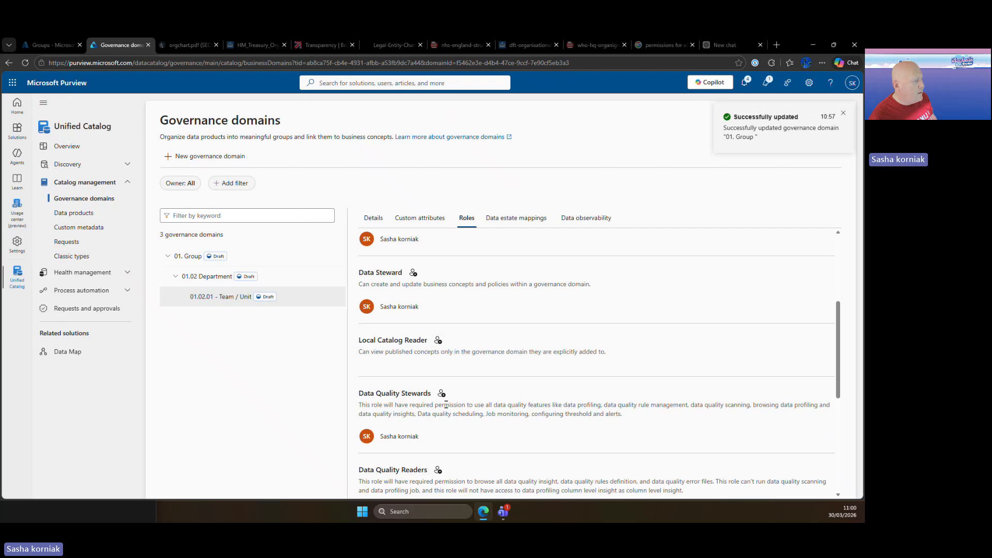
scroll(449, 402, "down", 1)
left_click(444, 381)
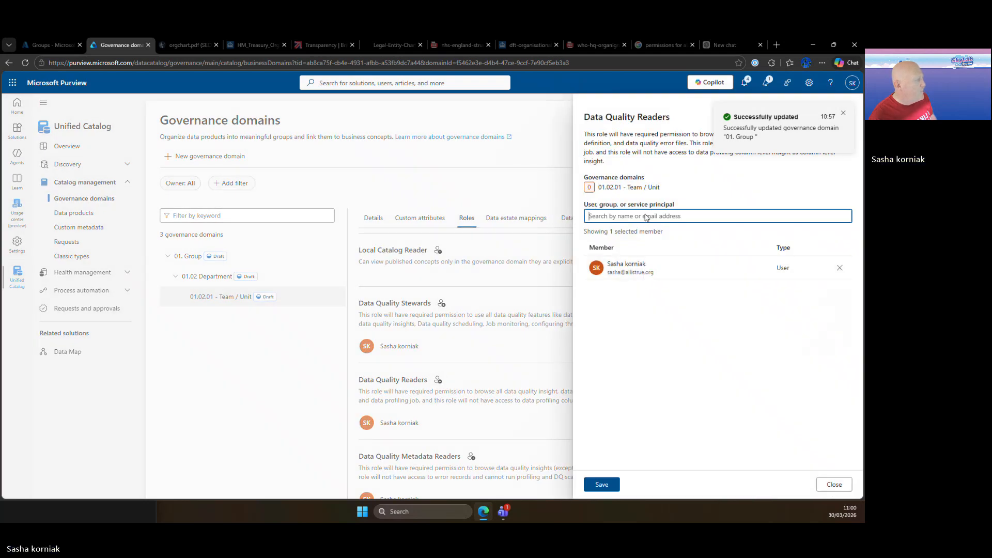
type("sg")
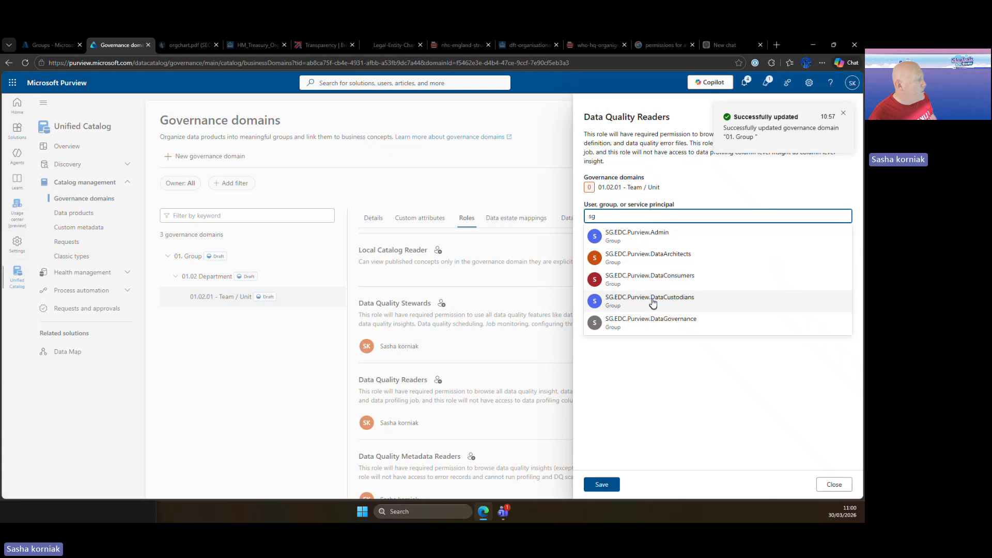
left_click(653, 279)
left_click(599, 483)
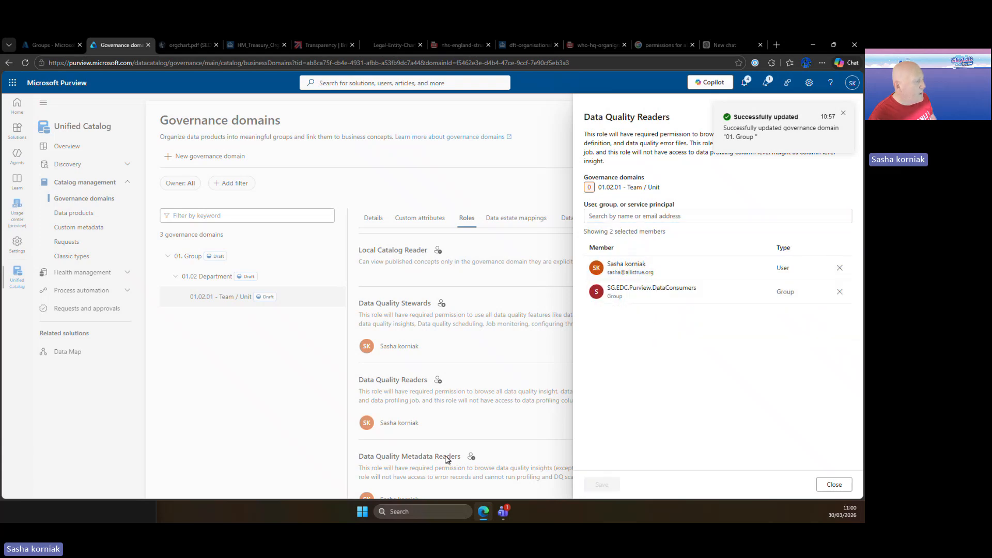
Step: Add the SG.EDC.Purview.DataConsumers group to the Data Quality Metadata Readers role of 01.02.01 - Team / Unit and save the assignment
left_click(471, 456)
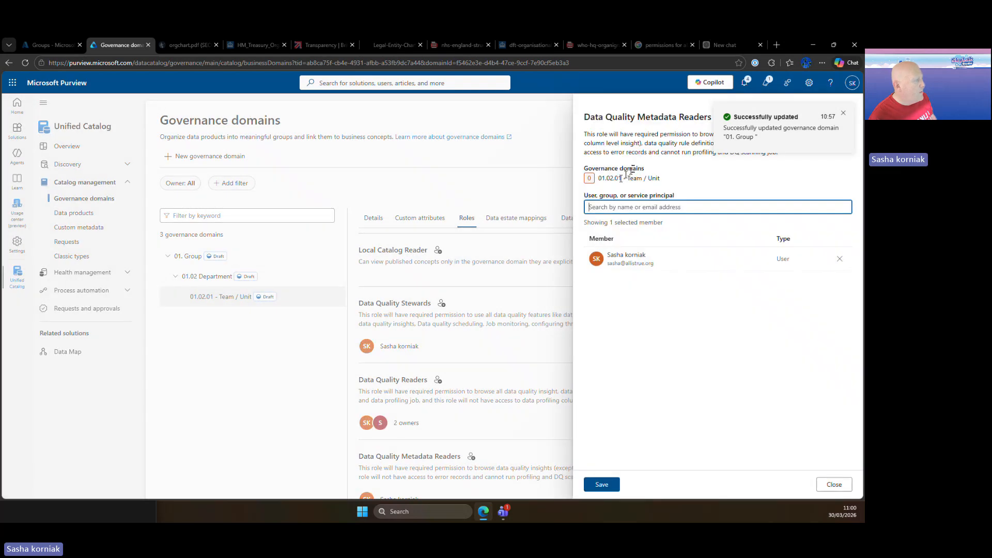
type("sg")
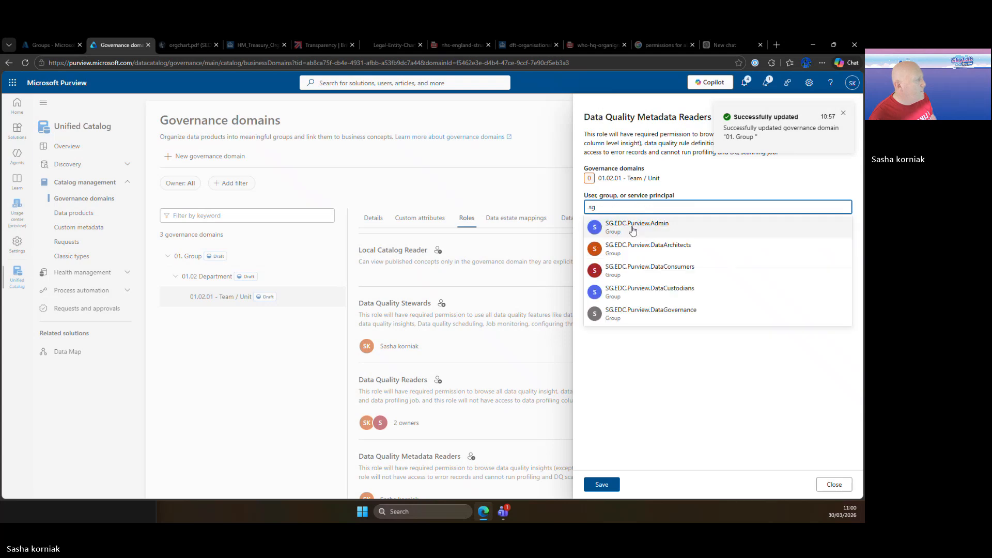
left_click(632, 270)
left_click(594, 484)
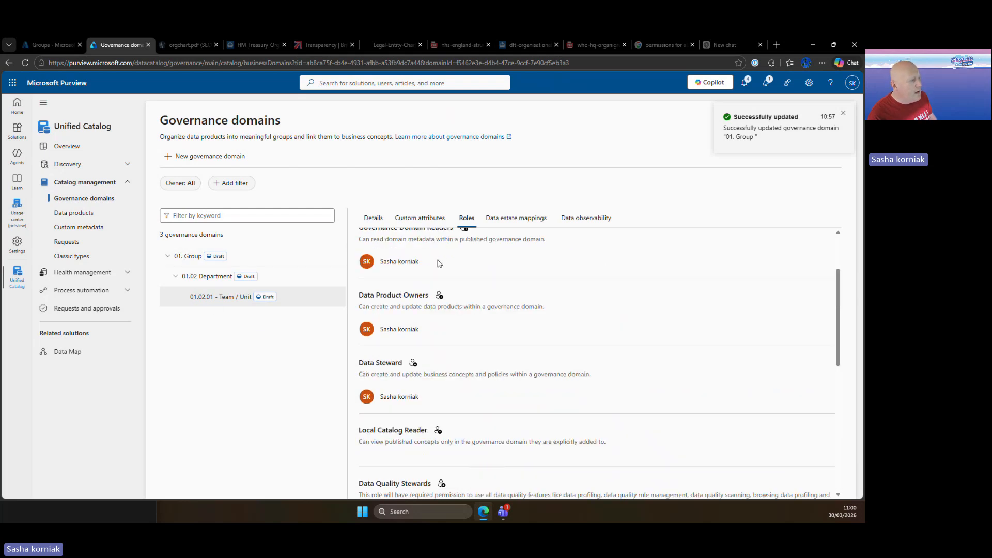
Step: Review the Governance Domain Owners of 01. Group, the roles of its two lower-level domains, and the details of 01.02.01 - Team / Unit
left_click(187, 257)
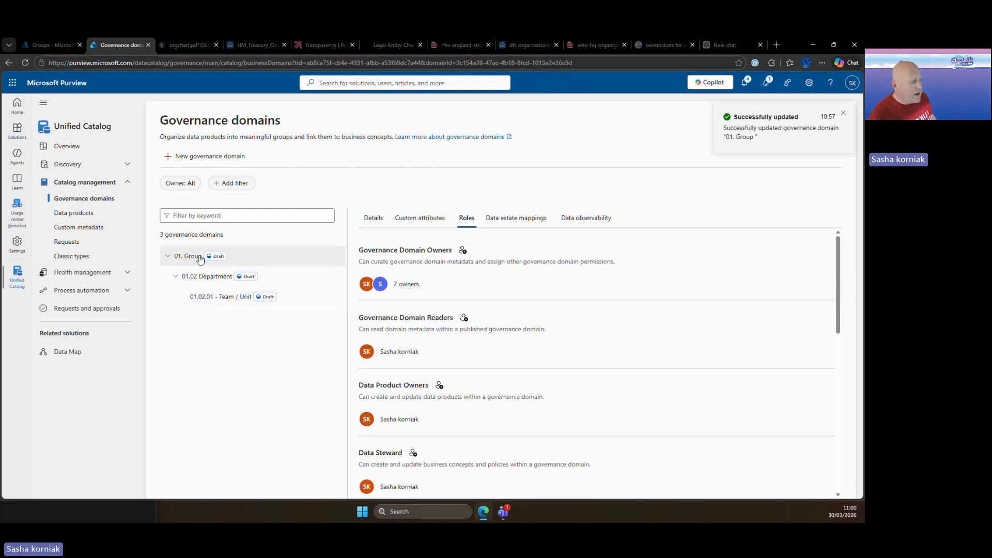
left_click(461, 249)
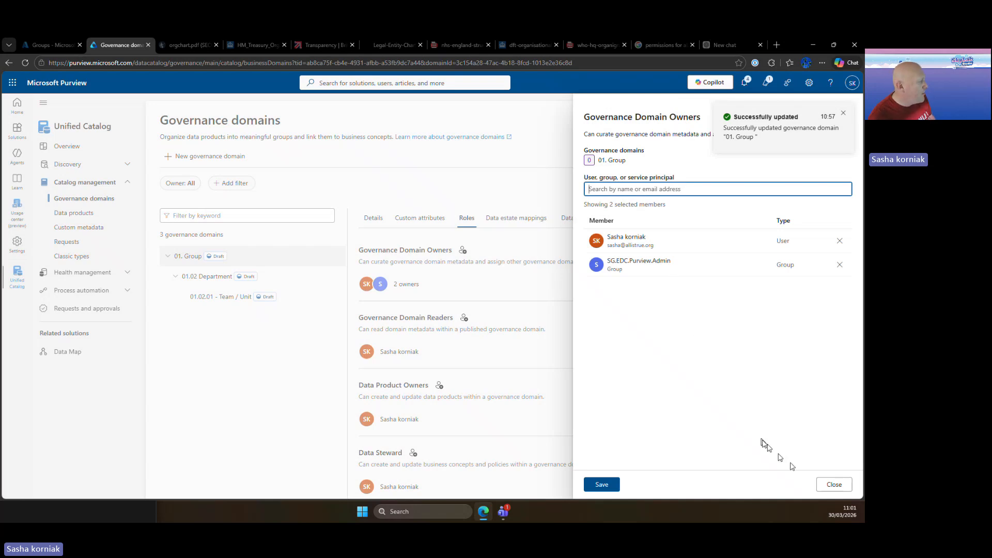
left_click(830, 485)
left_click(211, 280)
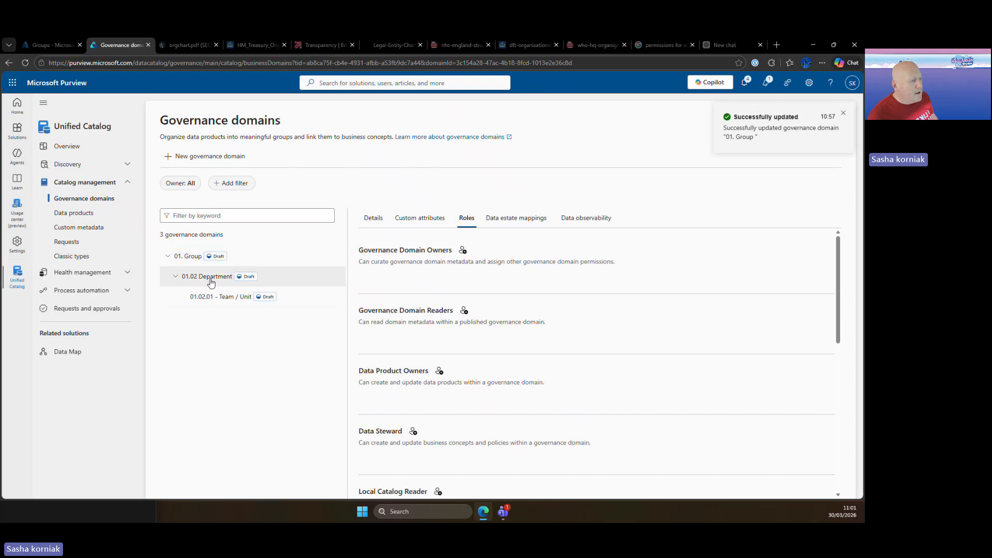
left_click(210, 296)
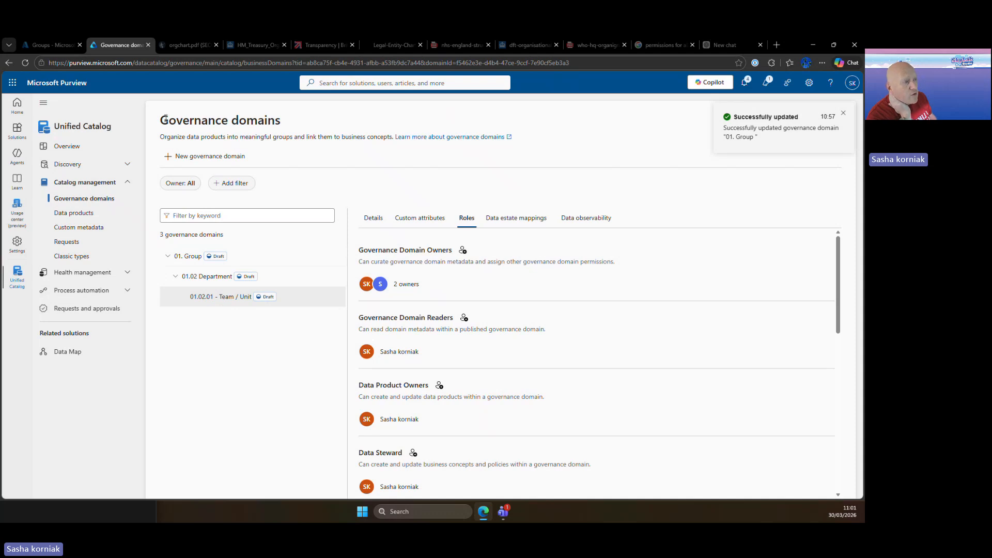
left_click_drag(164, 118, 295, 122)
left_click(283, 145)
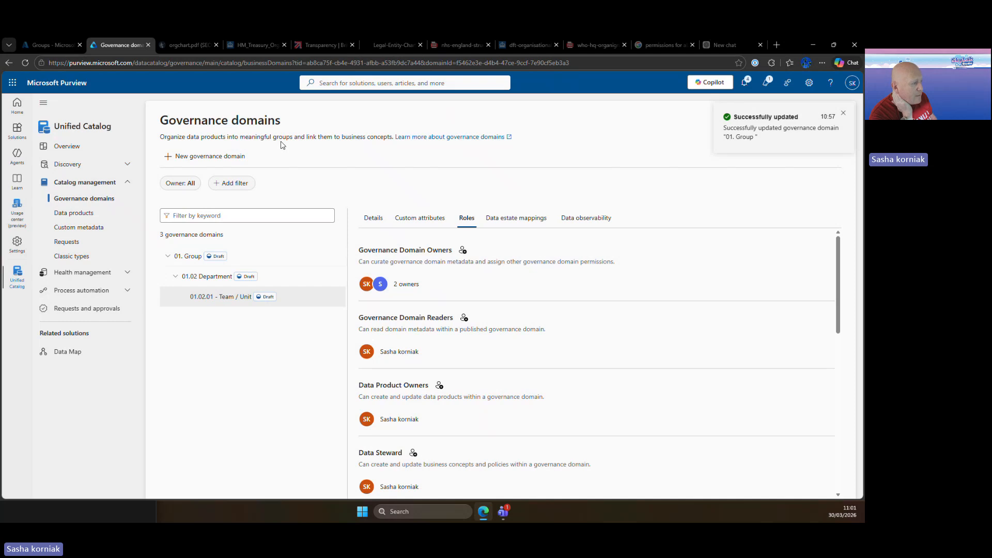
left_click(376, 220)
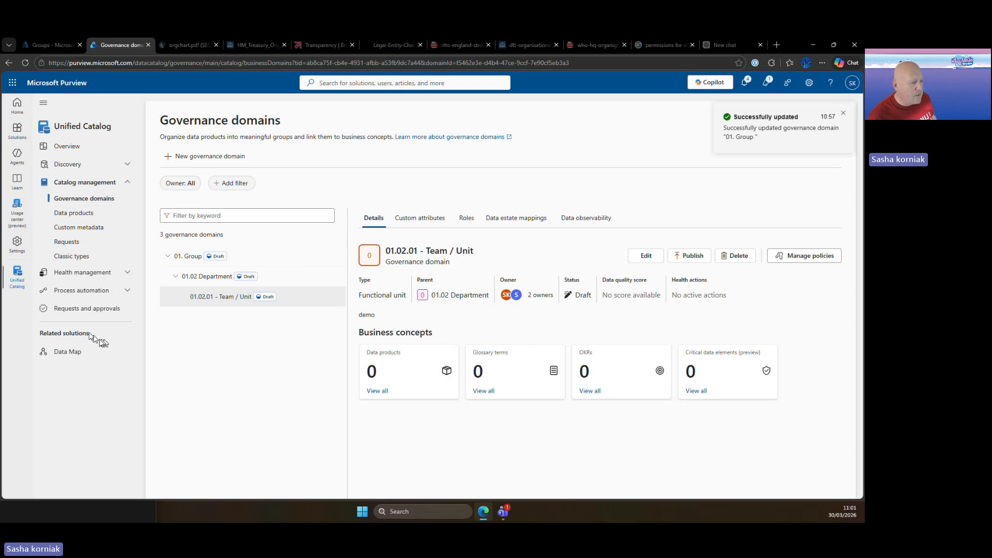
Step: Switch to the Data Map's domains and widen the domain list enough to read the full EDC-Purview-Prod (Default) name
left_click(75, 358)
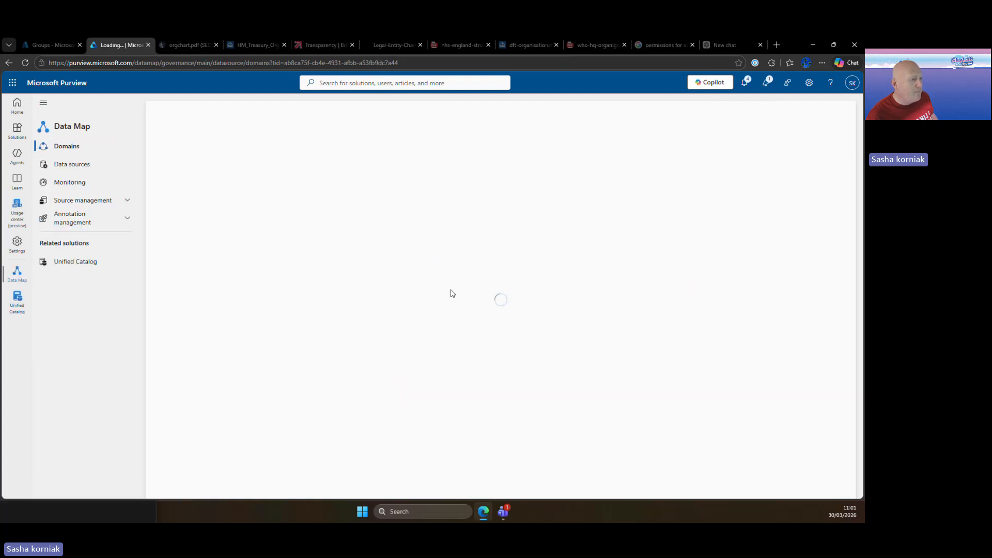
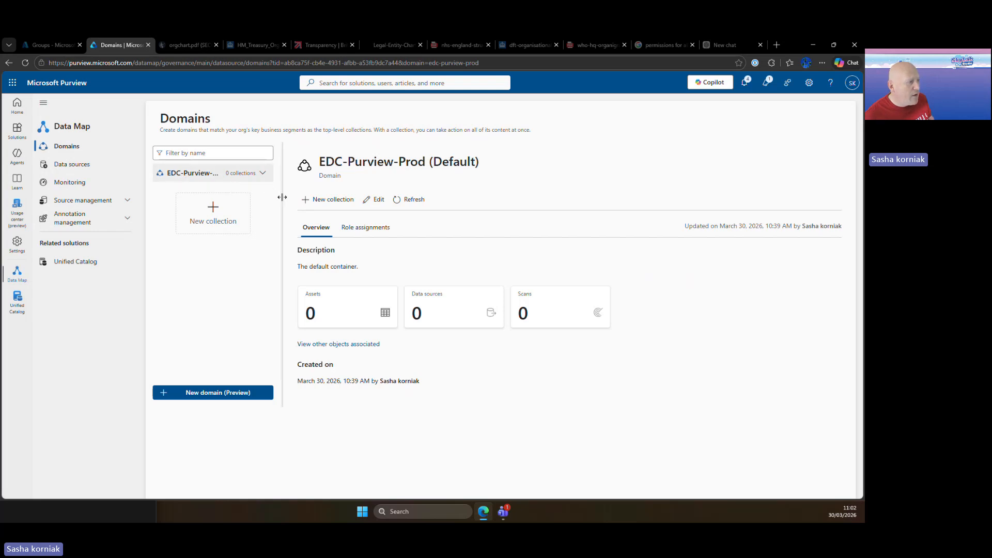
left_click_drag(282, 202, 393, 203)
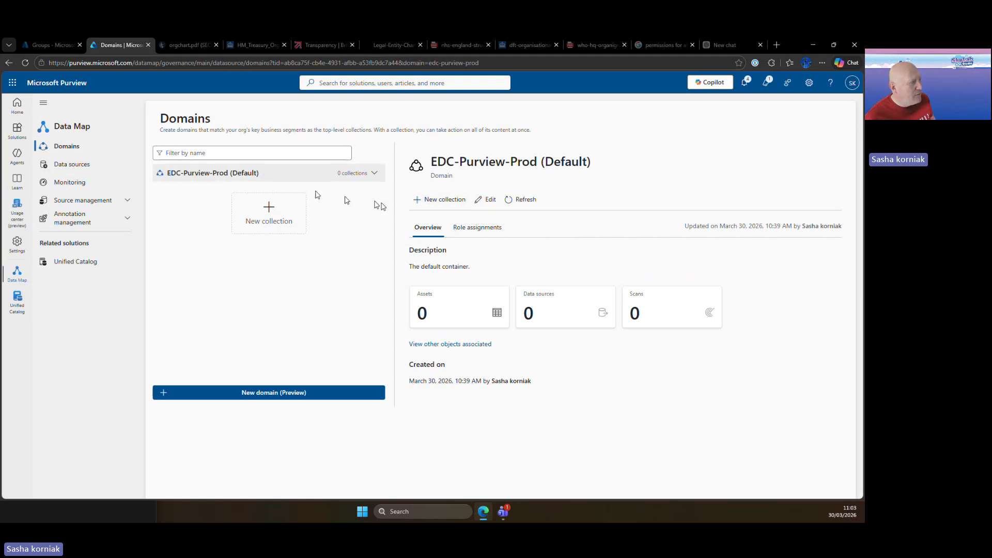
Step: Show the role assignments of EDC-Purview-Prod (Default) and collapse the role sections from Domain admins to Privacy readers to survey the available roles
left_click(500, 233)
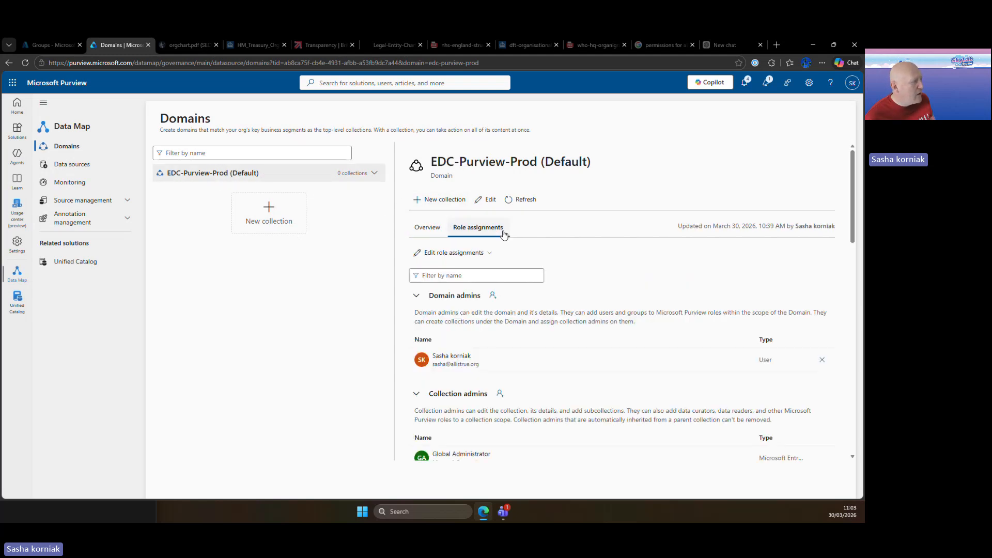
left_click(416, 295)
left_click(416, 324)
left_click(416, 353)
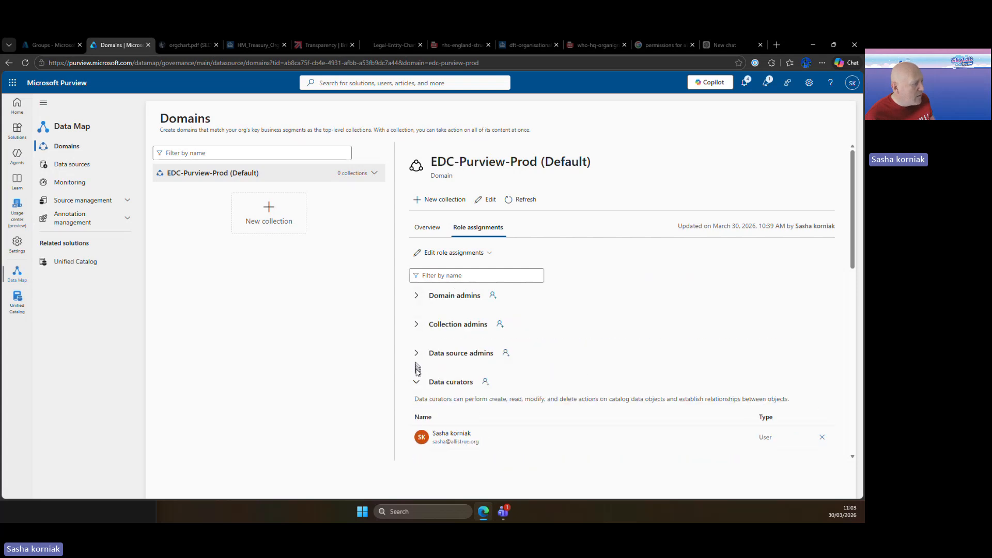
left_click(415, 382)
scroll(415, 336, "down", 3)
left_click(416, 275)
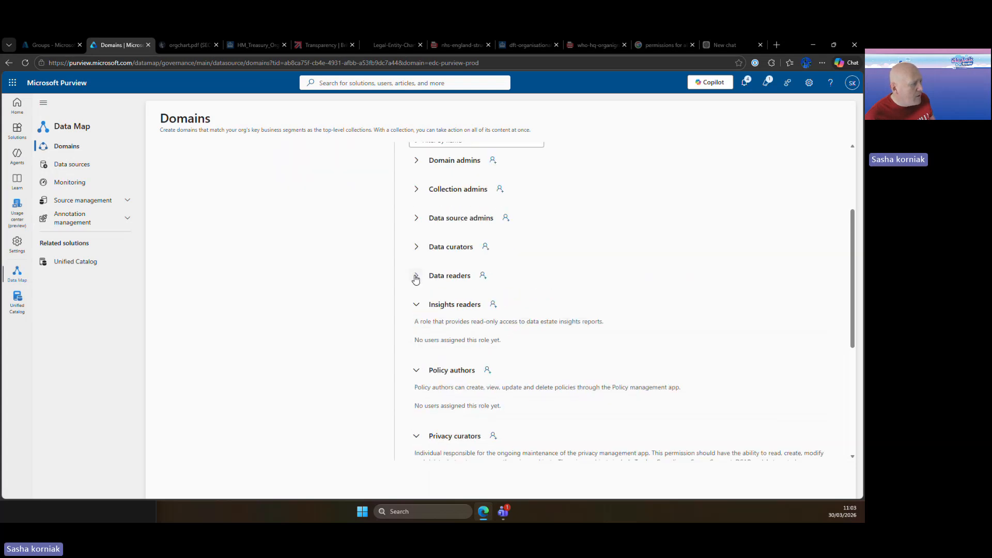
left_click(419, 310)
left_click(418, 335)
left_click(419, 363)
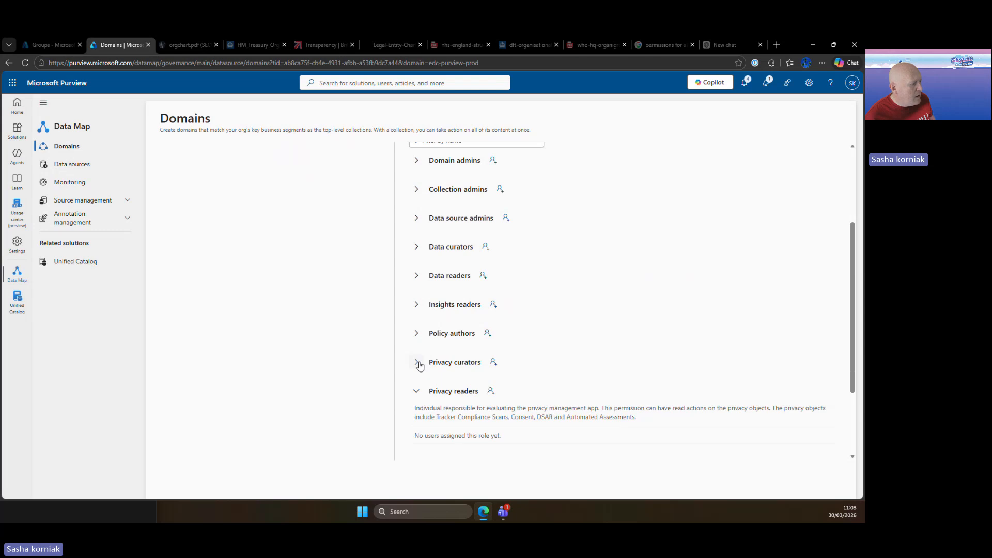
left_click(415, 391)
scroll(516, 352, "up", 3)
scroll(518, 355, "down", 3)
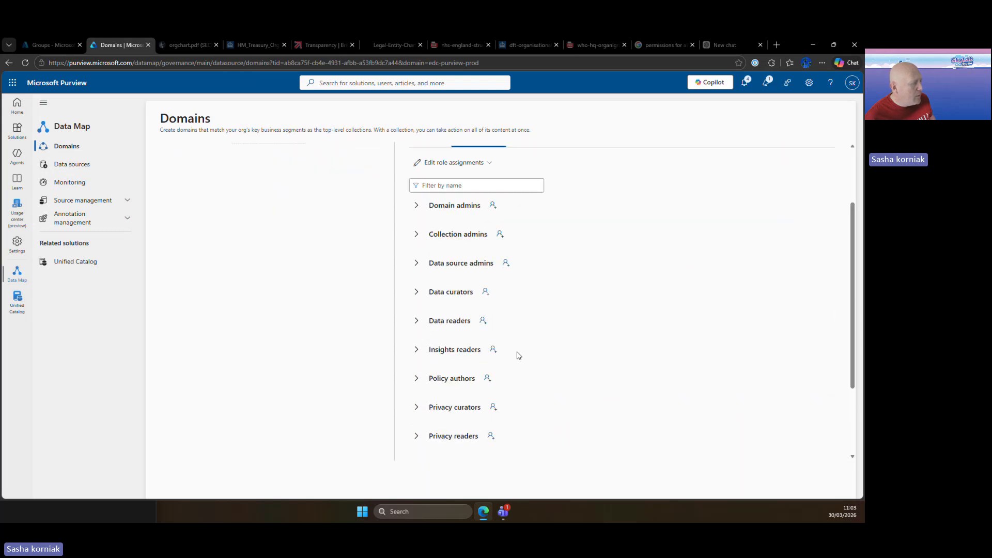
scroll(518, 356, "down", 2)
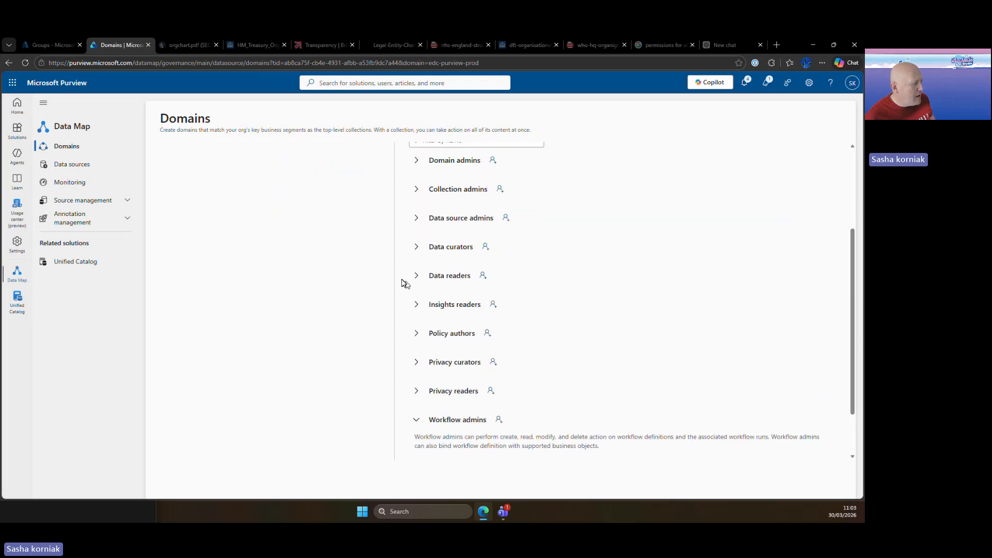
Step: Add the SG.EDC.Purview.DataConsumers group to the Data readers role of EDC-Purview-Prod and save the assignment
left_click(419, 280)
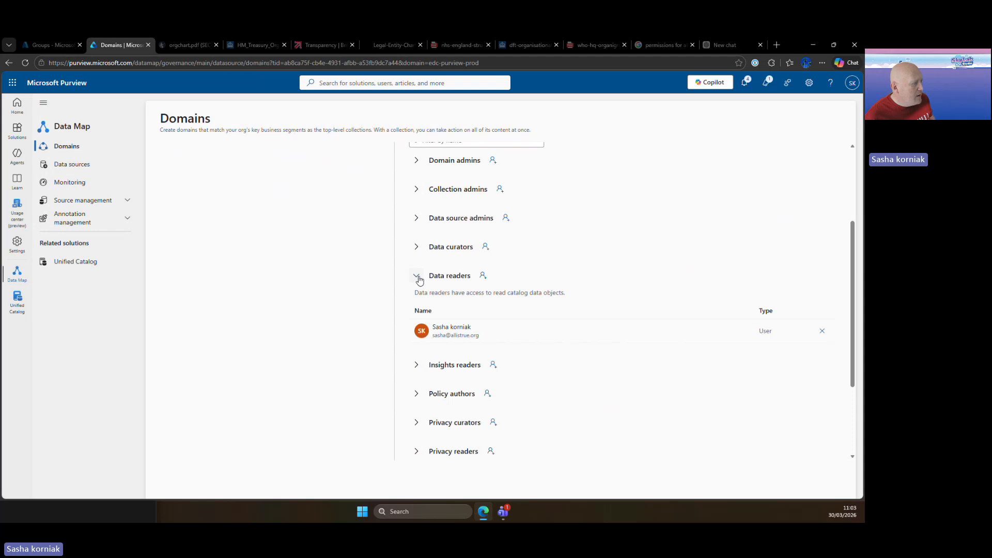
left_click(482, 277)
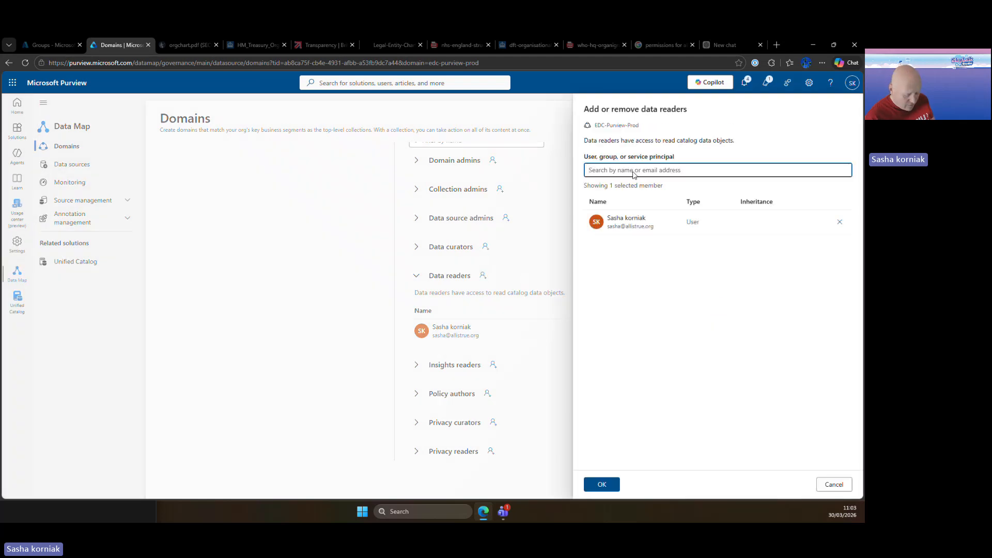
type("sg")
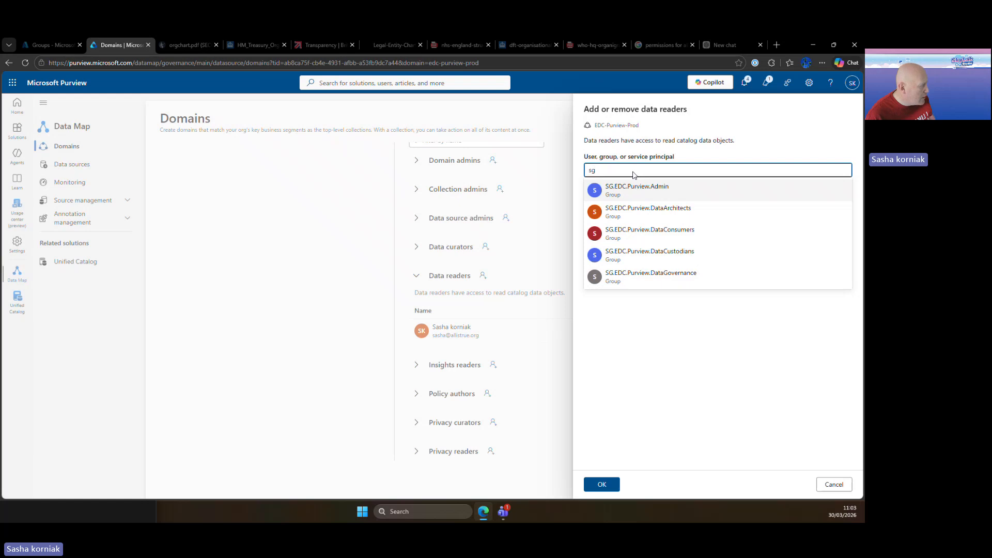
left_click(650, 232)
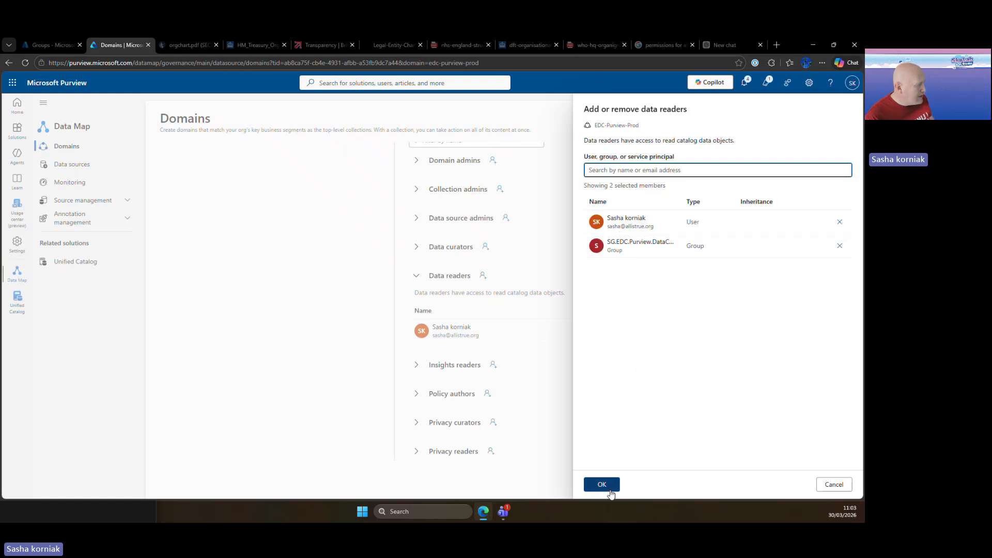
left_click(612, 488)
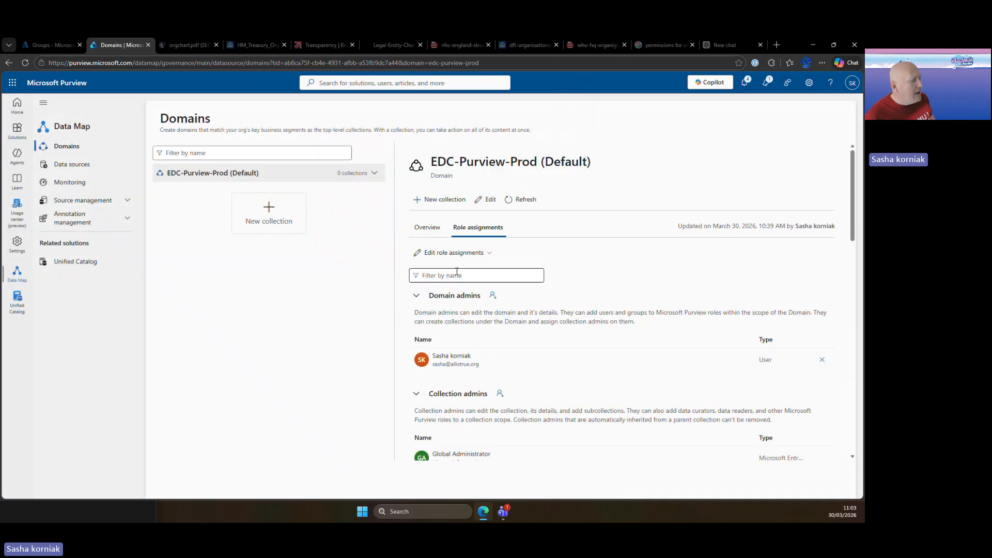
Step: Review the domain's role assignments, examining the Data curators description
scroll(456, 271, "down", 1)
scroll(464, 273, "down", 5)
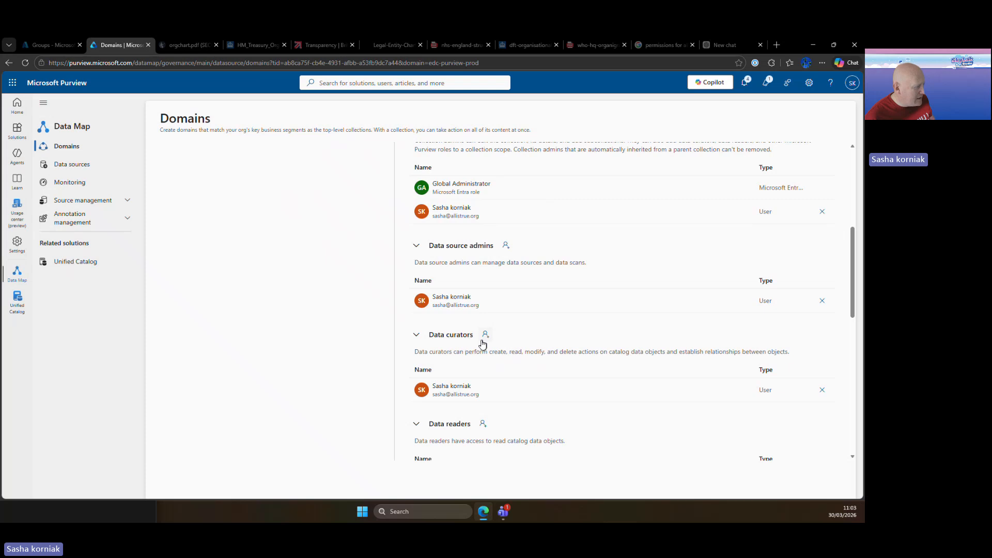
left_click_drag(428, 337, 480, 342)
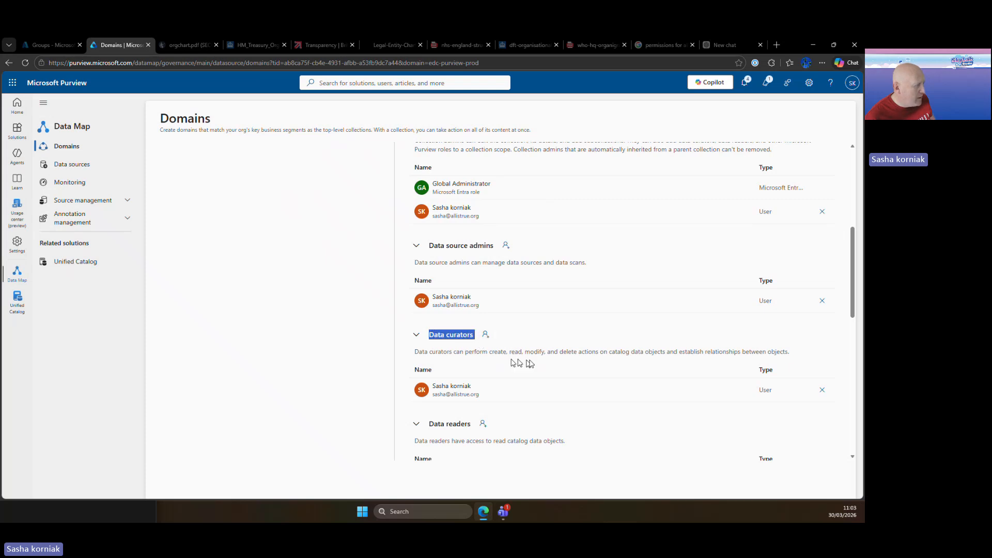
left_click(530, 363)
scroll(530, 363, "up", 5)
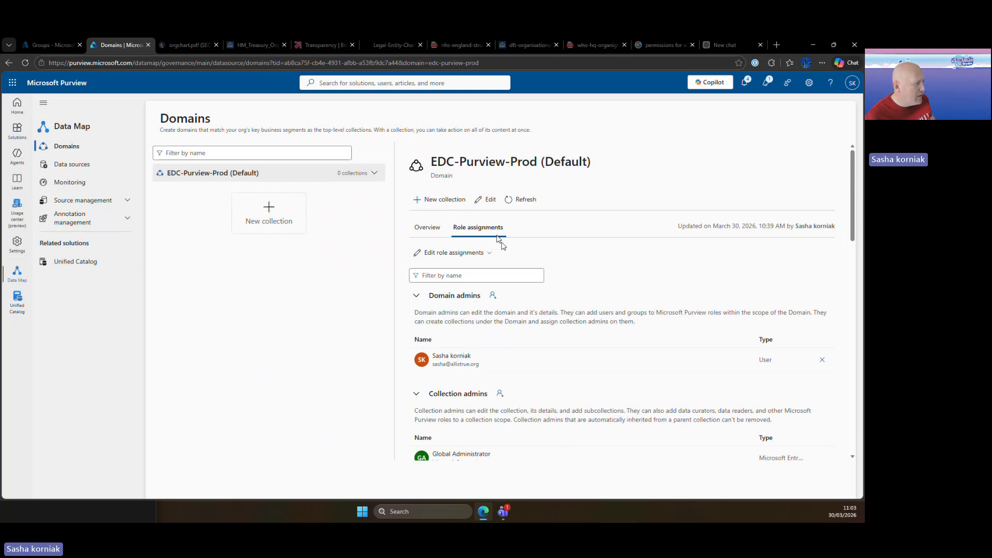
left_click(268, 217)
left_click(623, 154)
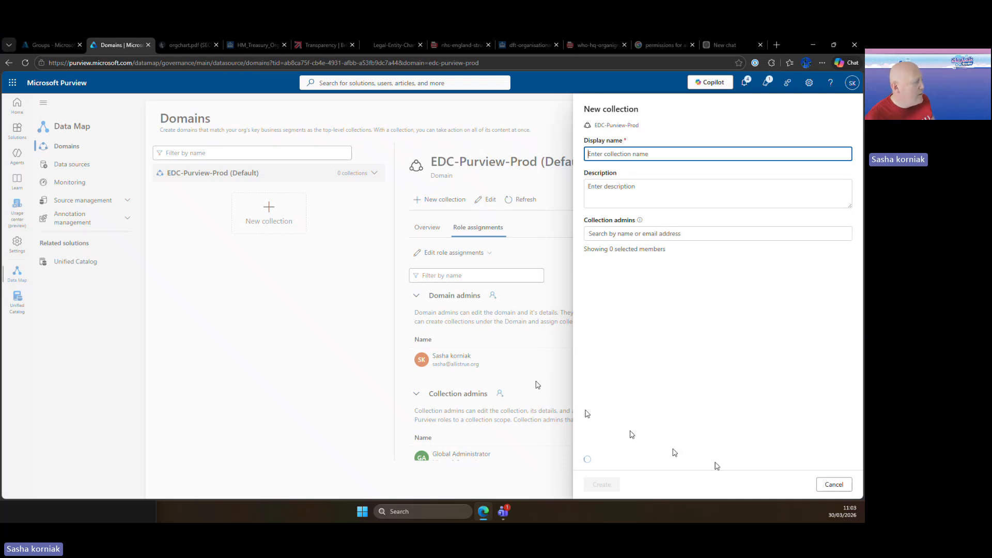
left_click(833, 484)
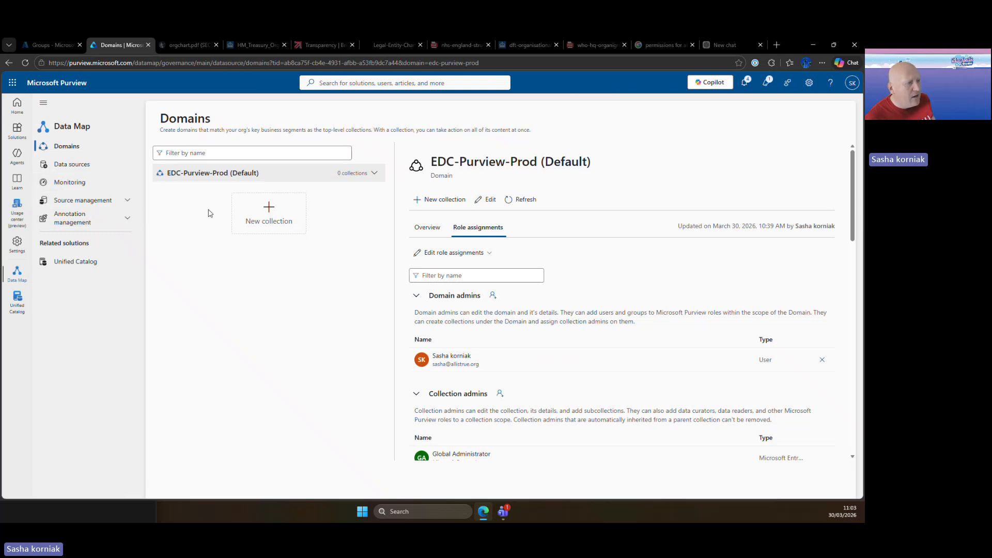
Step: Open the Unified Catalog's governance domains in a separate browser tab, copy the domain name 01. Group, and return to the Data Map
right_click(23, 302)
left_click(33, 309)
left_click(166, 45)
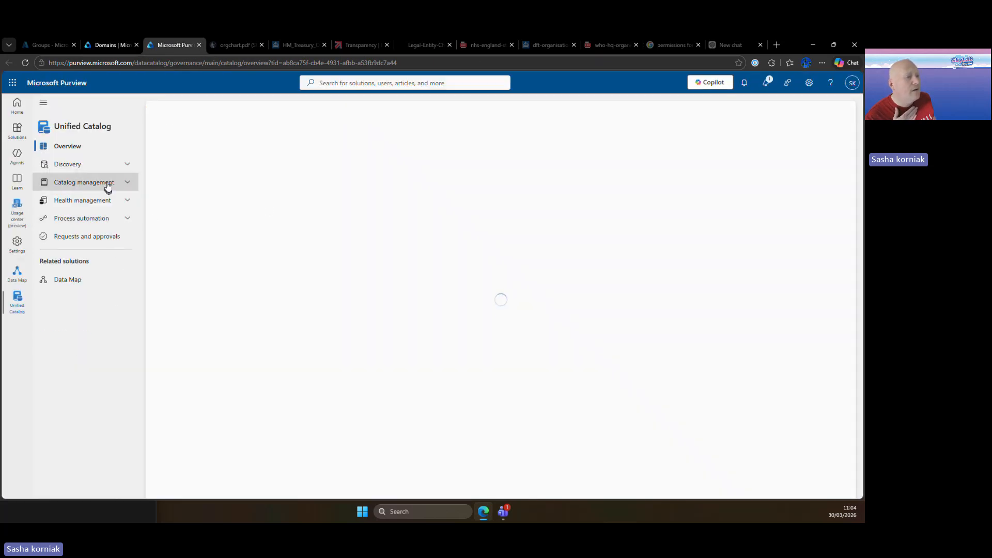
left_click(106, 184)
left_click(98, 199)
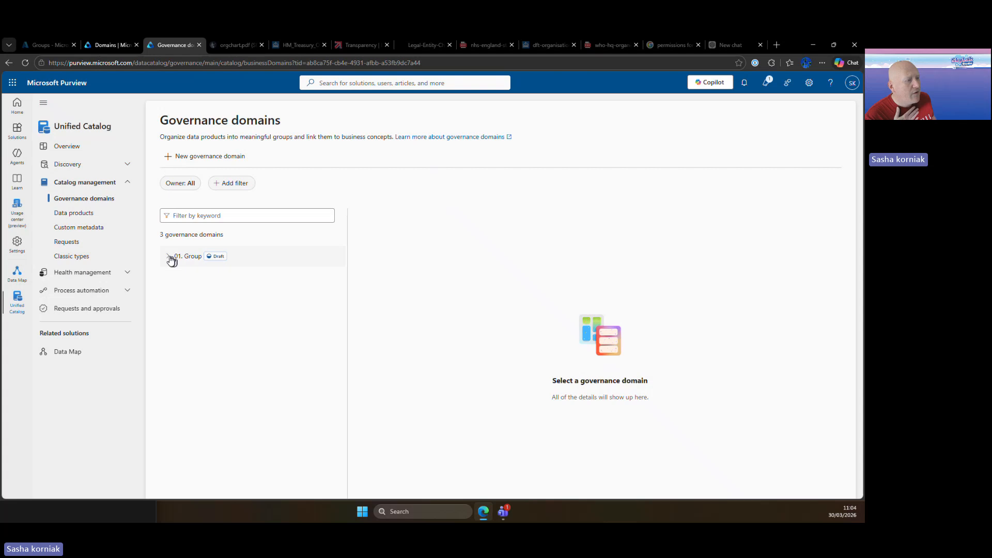
left_click_drag(174, 259, 210, 261)
key("ctrl+c")
left_click(204, 265)
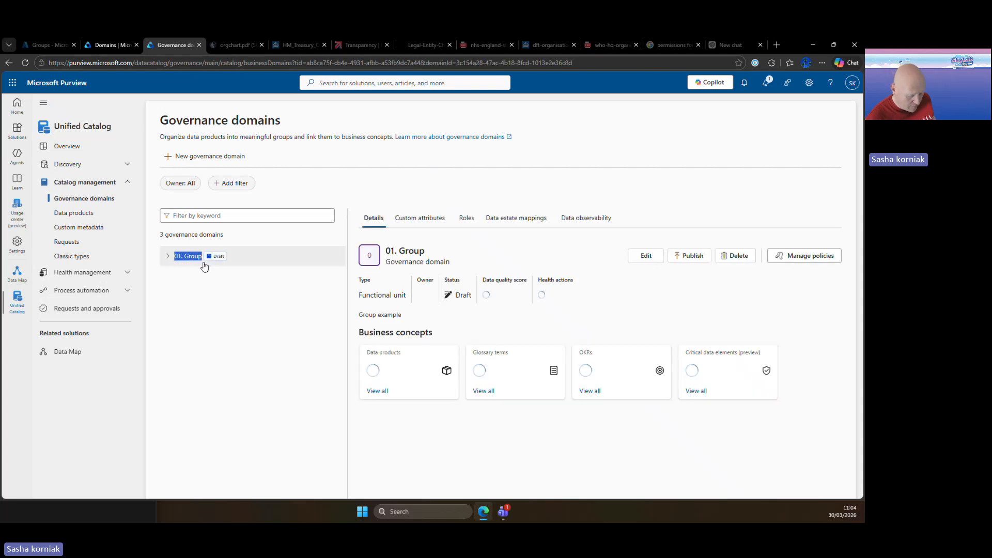
left_click(105, 47)
left_click(266, 211)
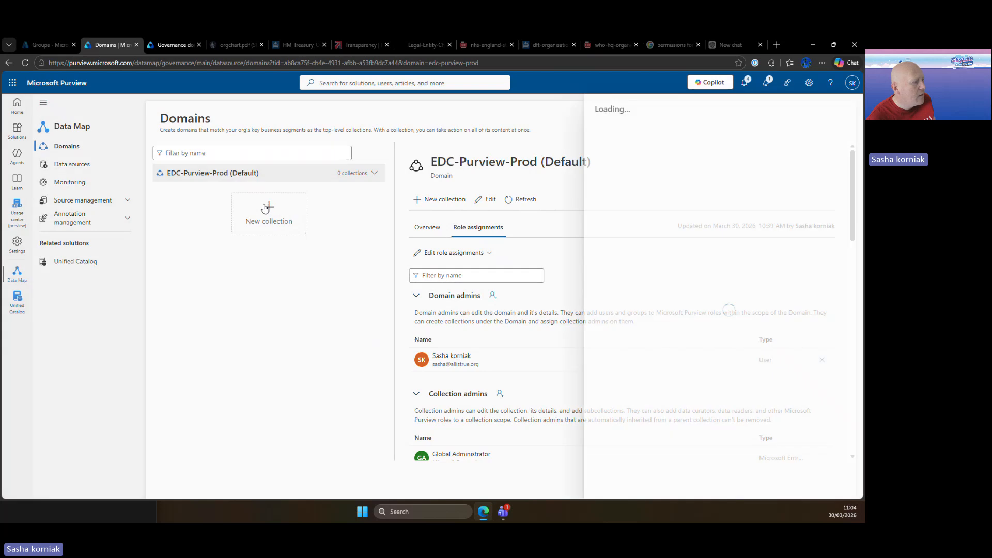
left_click(830, 484)
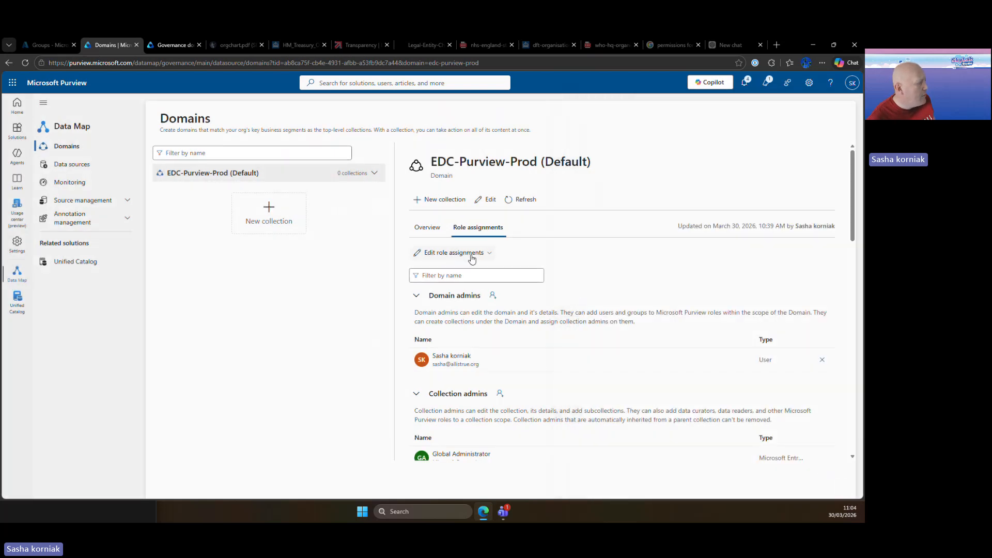
left_click(421, 230)
left_click(477, 228)
left_click(485, 254)
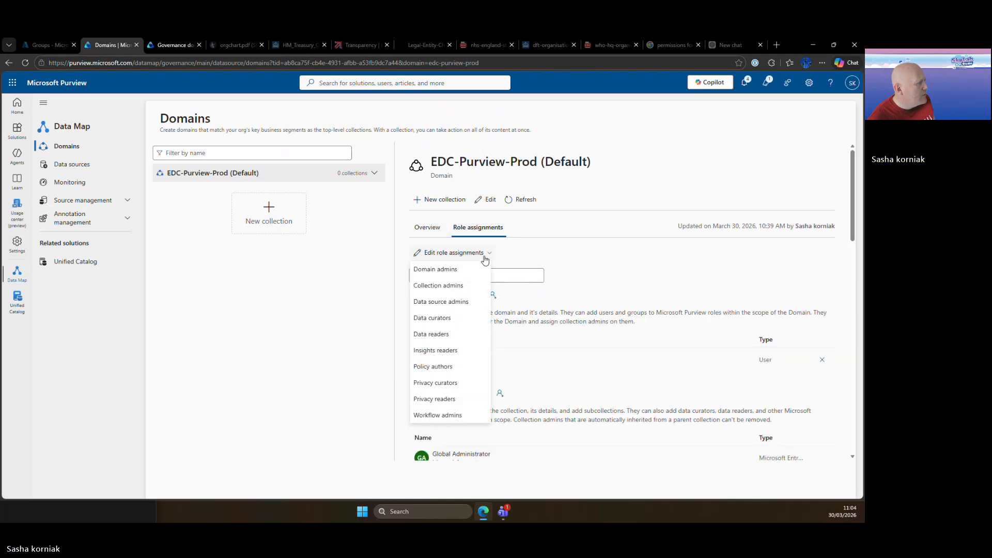
left_click(524, 259)
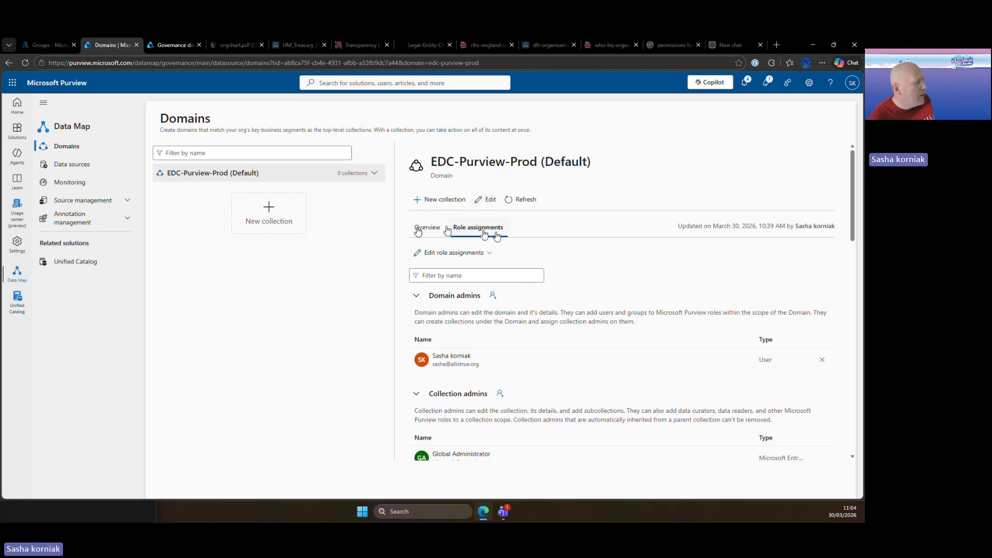
Step: Start a new collection in EDC-Purview-Prod with 01. Group as both its display name and its description
left_click(289, 214)
left_click(612, 198)
left_click(620, 154)
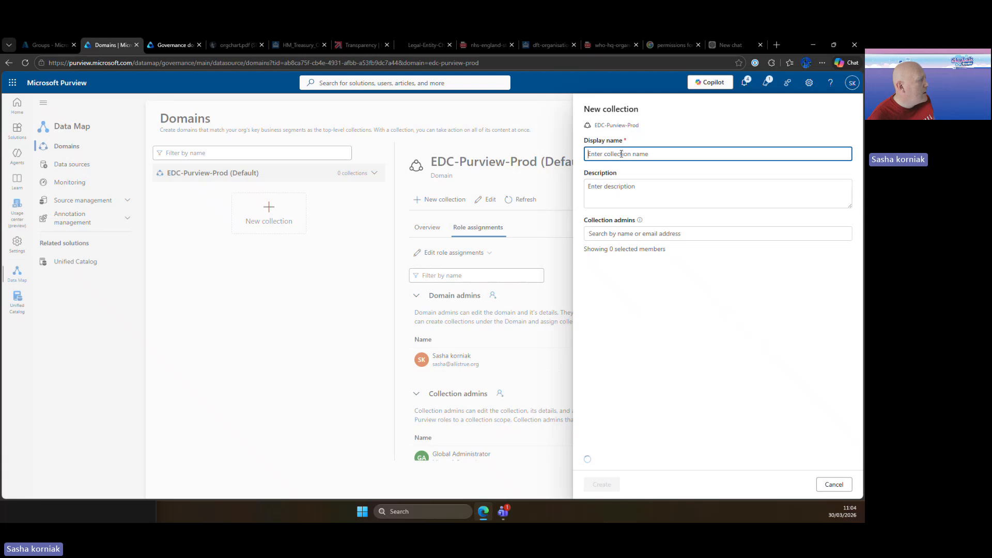
key("ctrl+v")
left_click(628, 194)
key("ctrl+v")
left_click(636, 235)
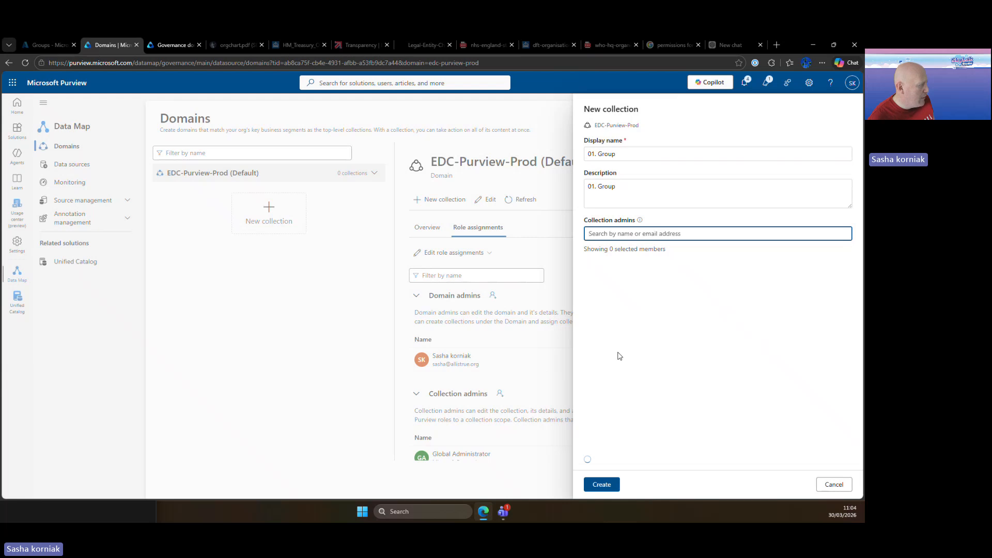
type("sg")
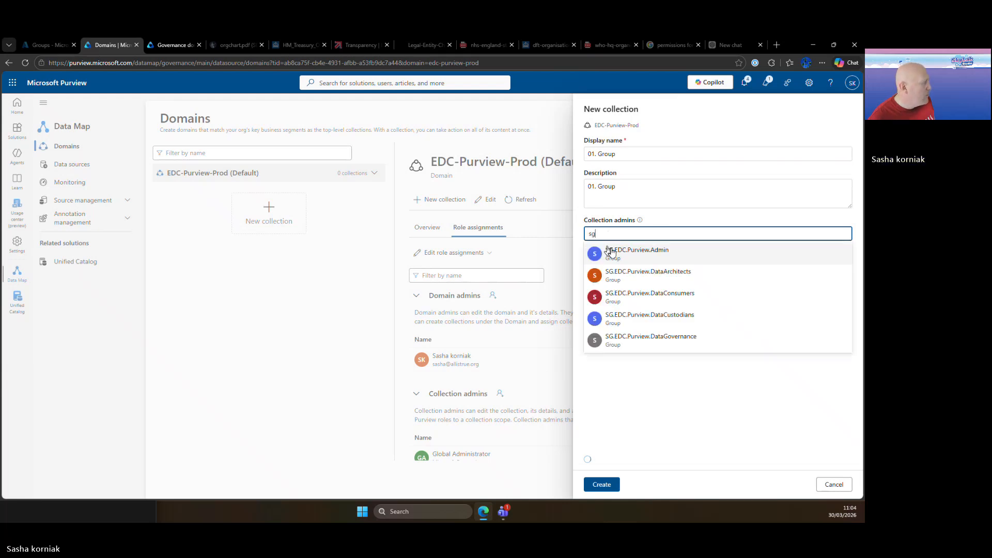
left_click(652, 259)
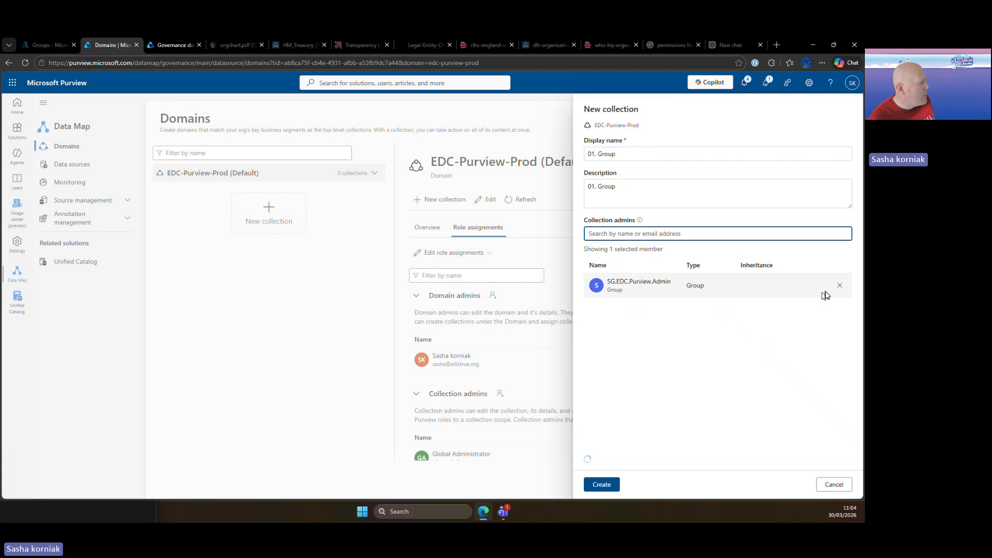
left_click(839, 285)
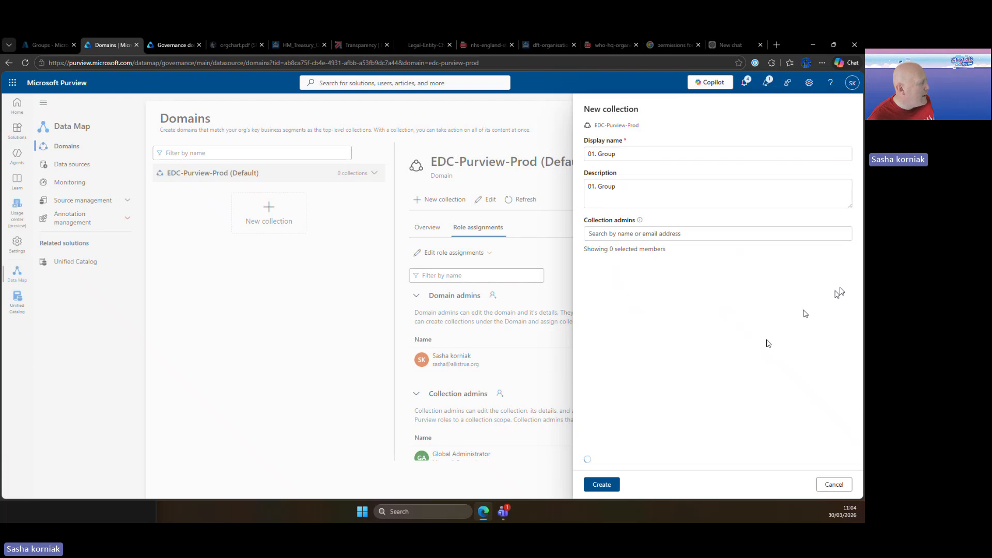
Step: Create the 01. Group collection and check the members of its roles, particularly the Data readers
left_click(601, 485)
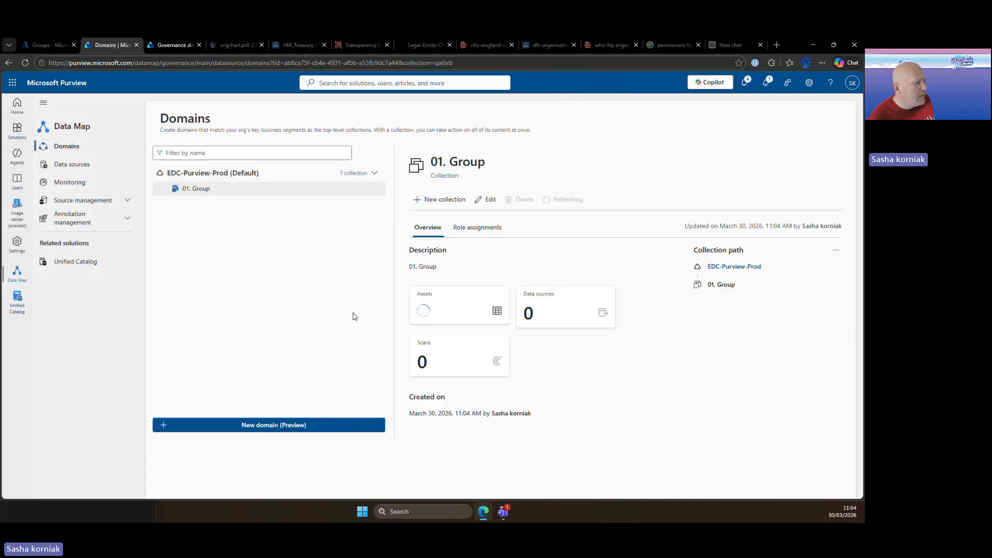
left_click(486, 228)
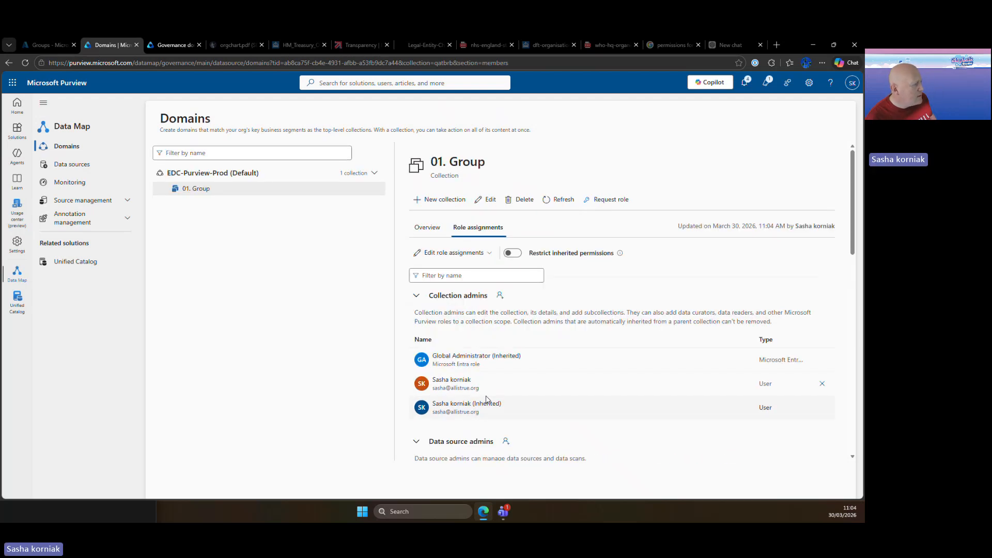
scroll(485, 399, "down", 8)
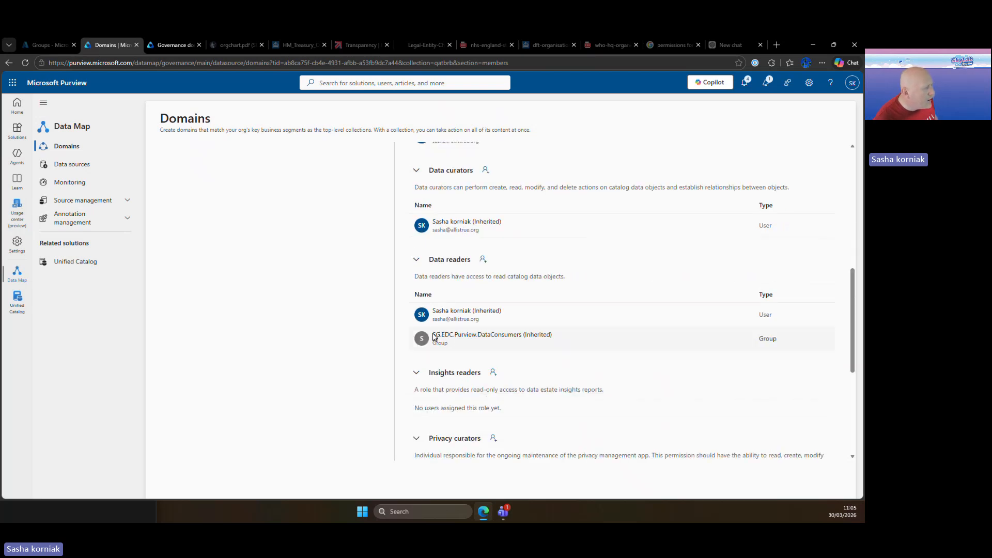
left_click_drag(433, 335, 544, 336)
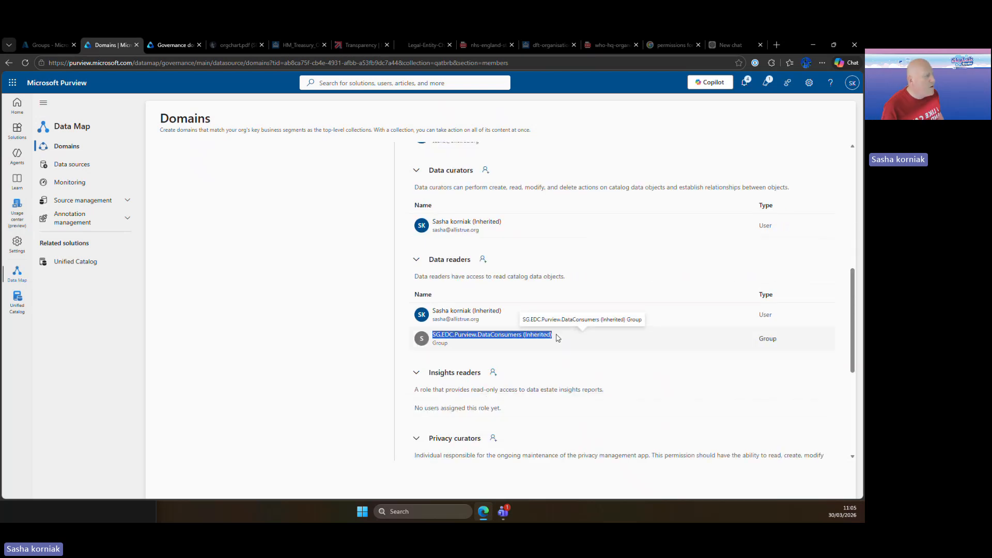
scroll(558, 337, "up", 3)
scroll(557, 336, "up", 4)
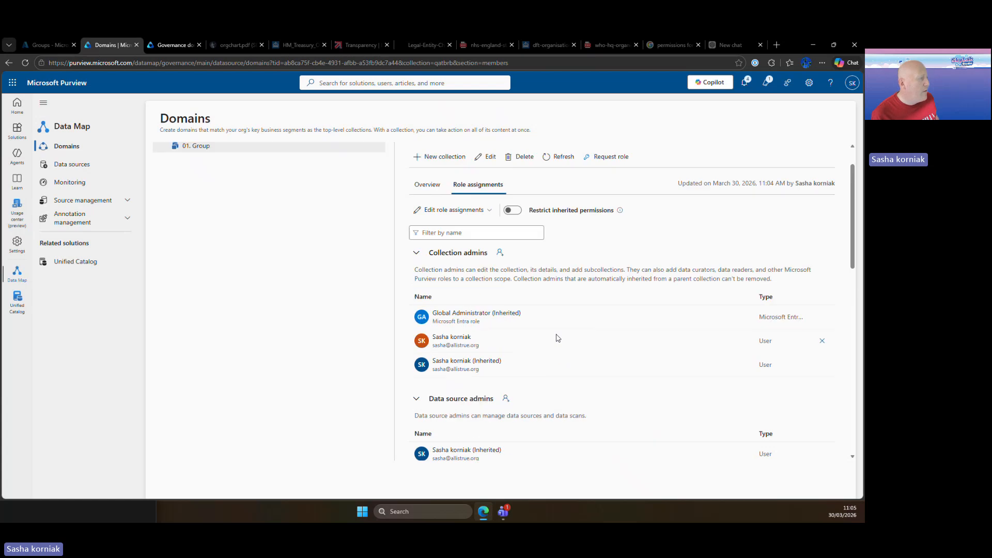
Step: Add SG.EDC.Purview.Admin, SG.EDC.Purview.DataGovernance, SG.EDC.Purview.DataCustodians and SG.EDC.Purview.DataArchitects to the domain admins of EDC-Purview-Prod
left_click(218, 174)
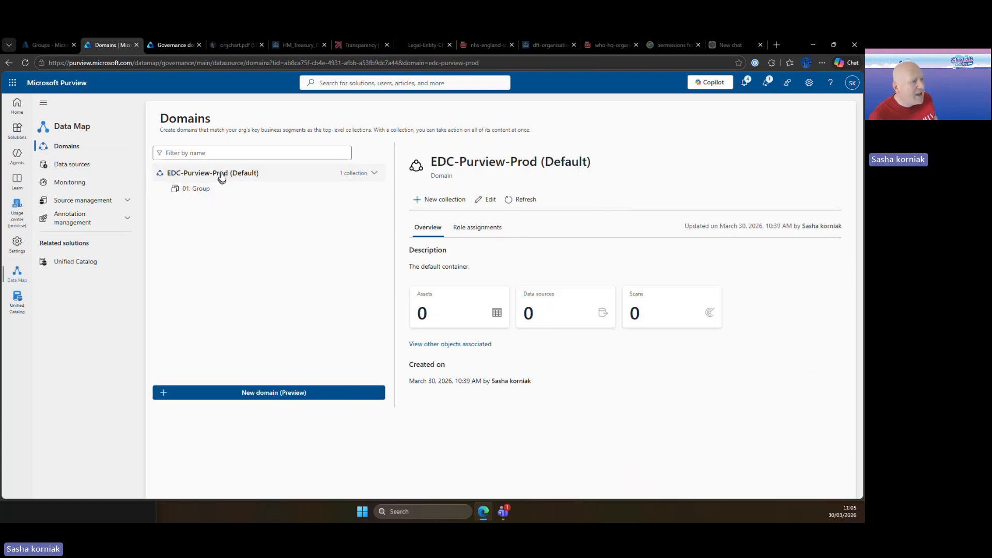
left_click(462, 229)
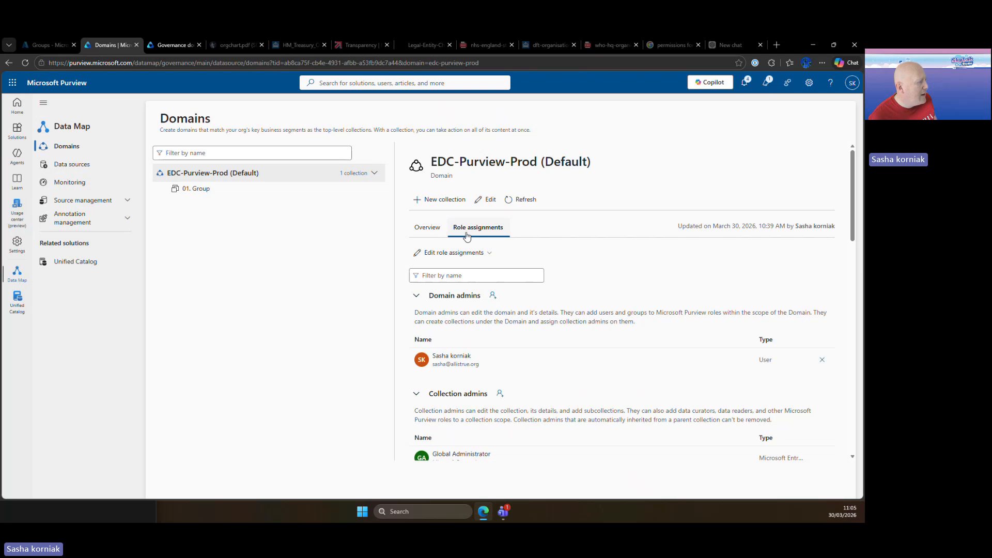
left_click(492, 295)
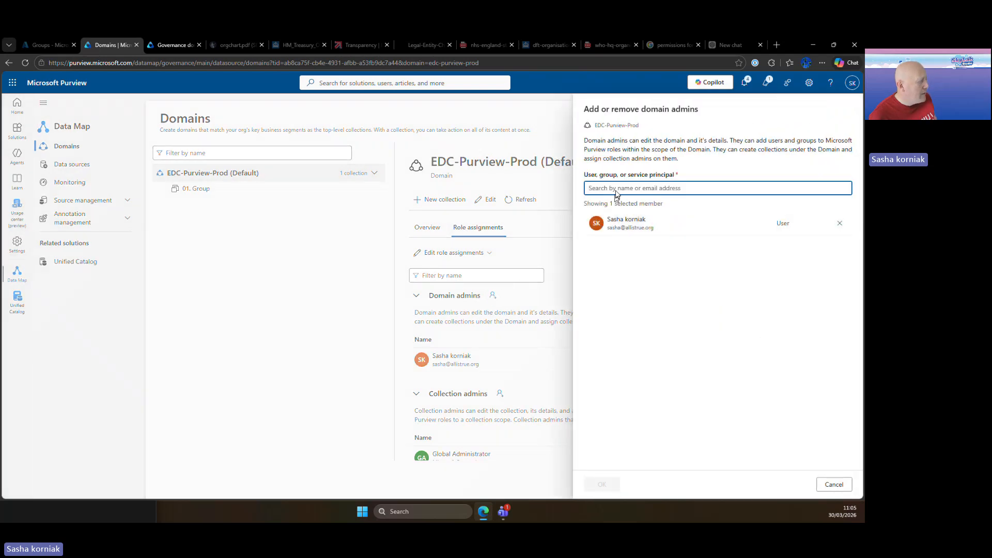
type("sg")
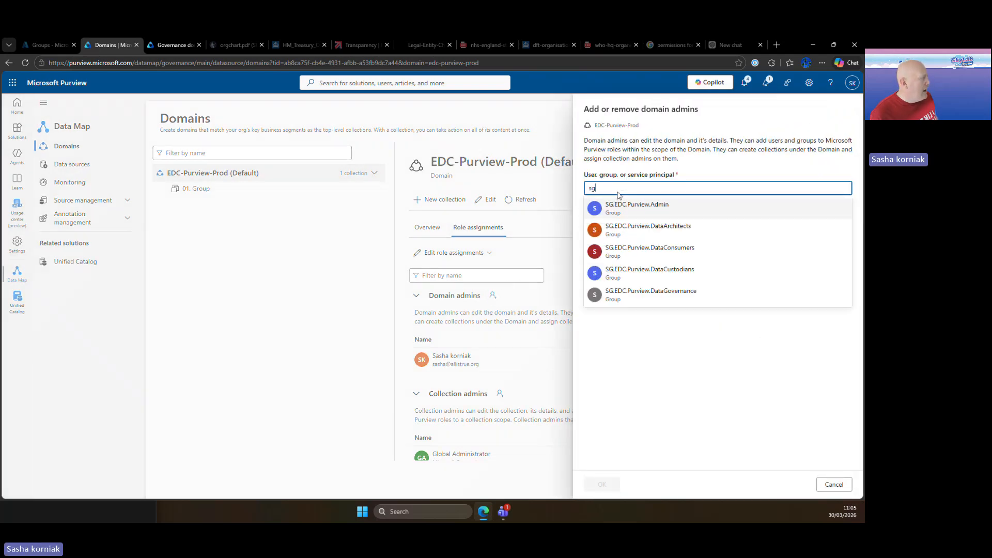
left_click(640, 212)
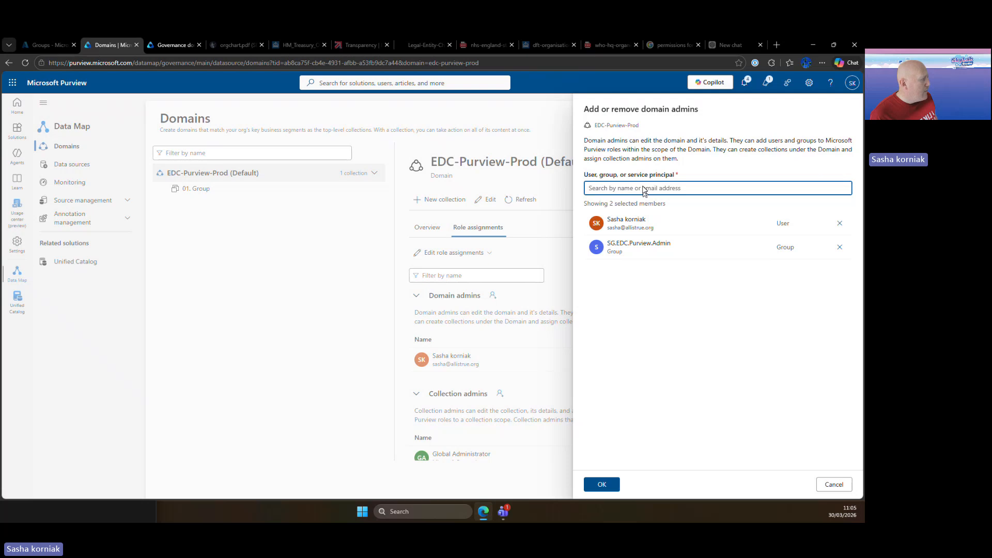
type("sg")
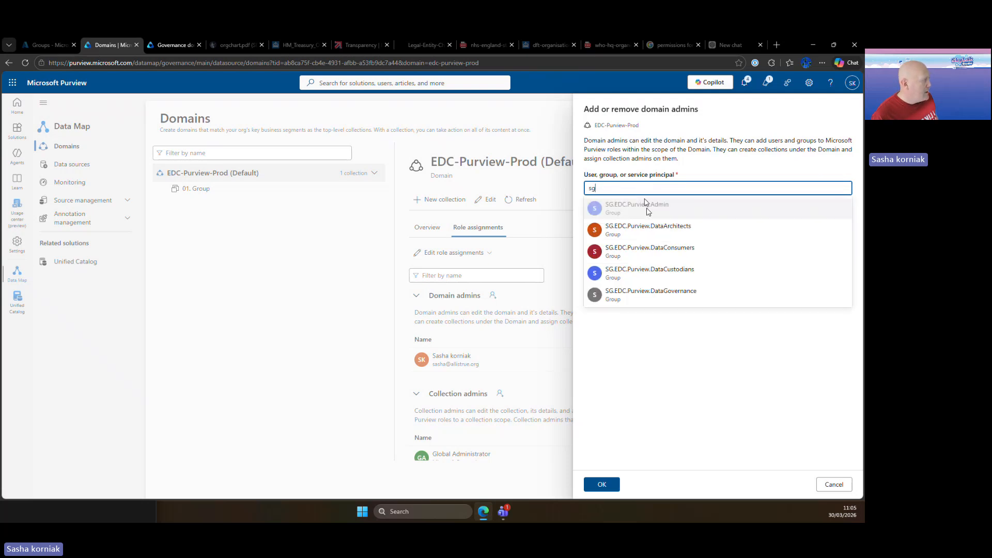
left_click(667, 297)
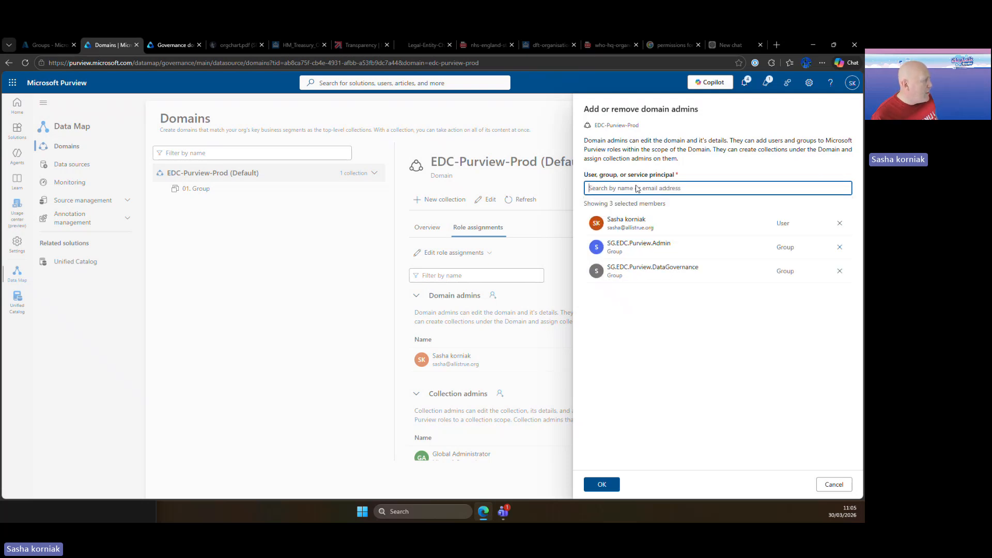
type("sg")
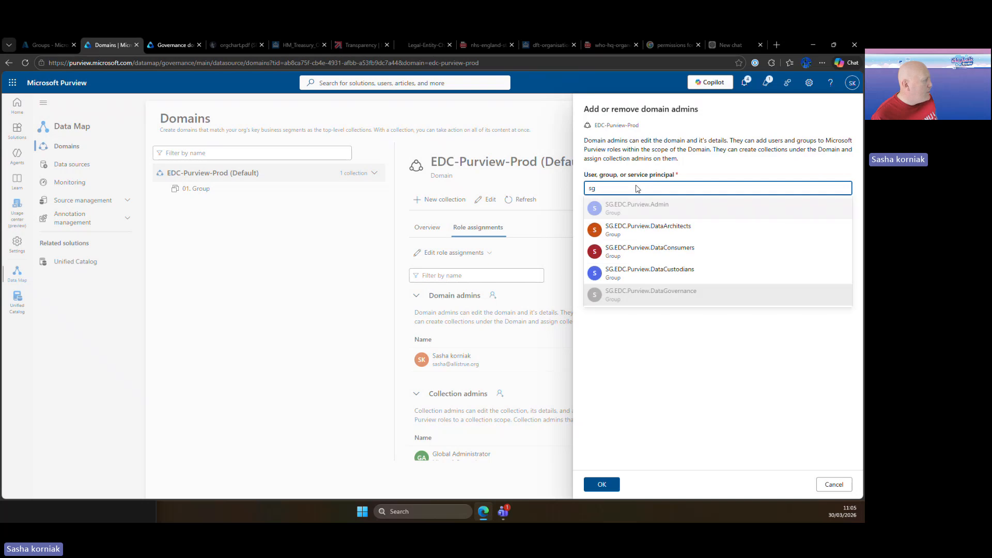
left_click(653, 274)
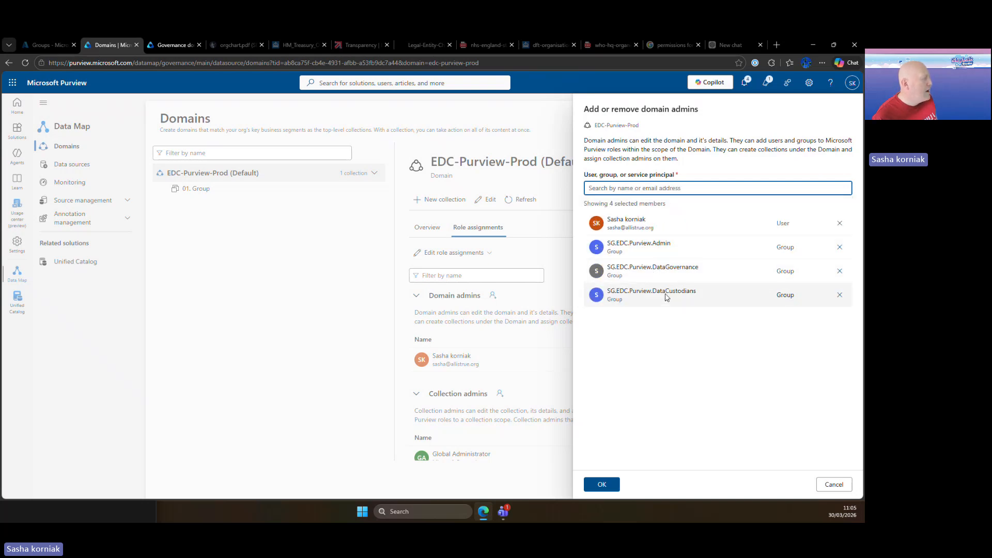
type("sg")
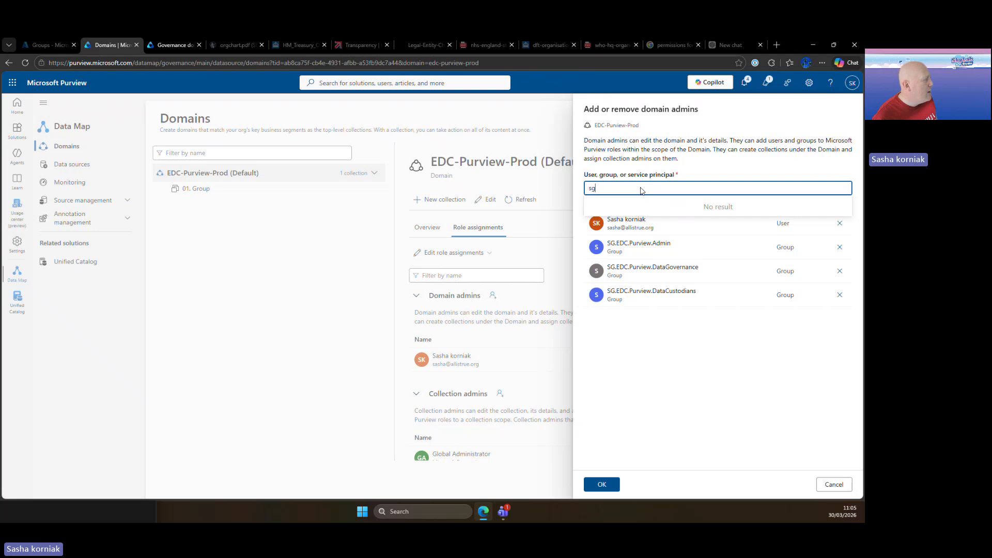
left_click(655, 229)
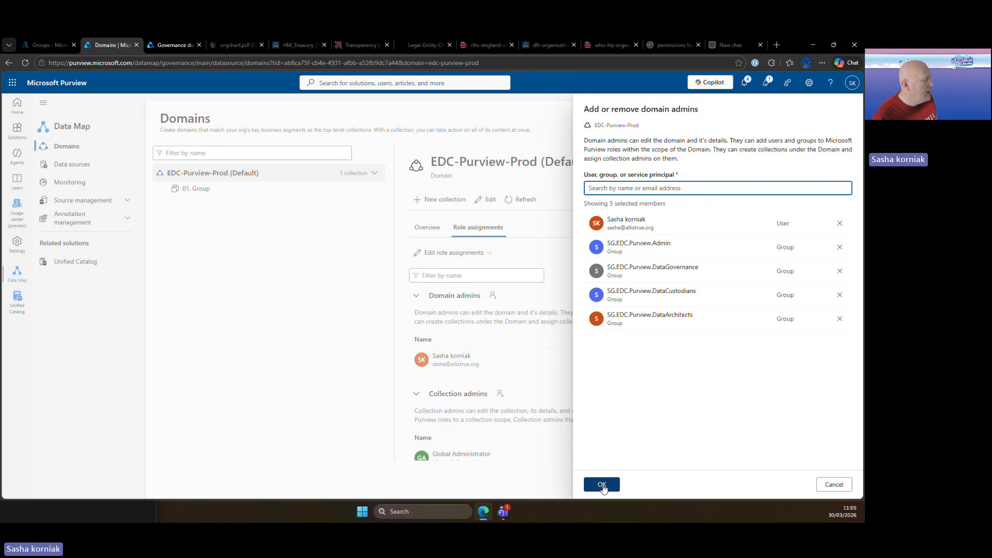
left_click(601, 484)
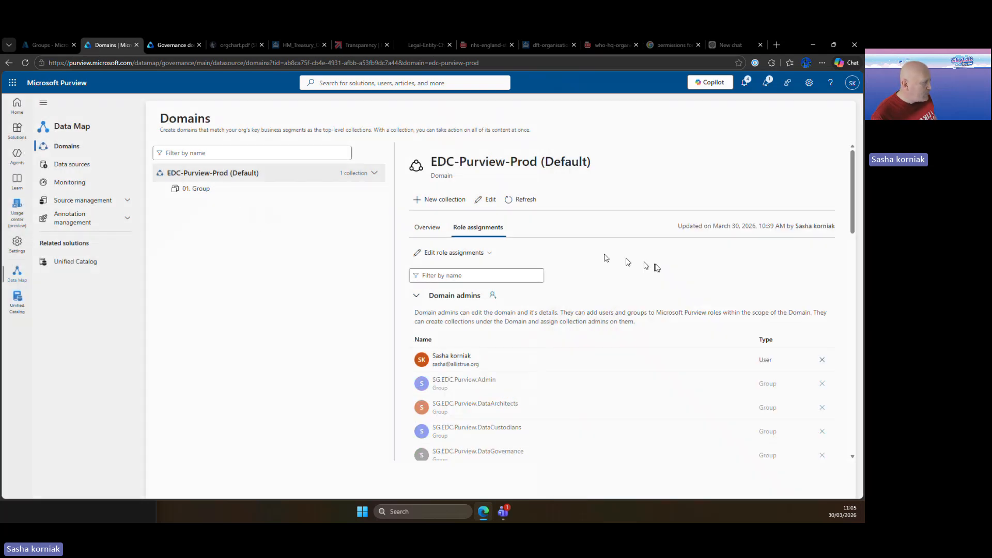
Step: Check the 01. Group collection's role assignments, reloading the page to see which members are inherited from the domain
left_click(198, 190)
left_click(486, 232)
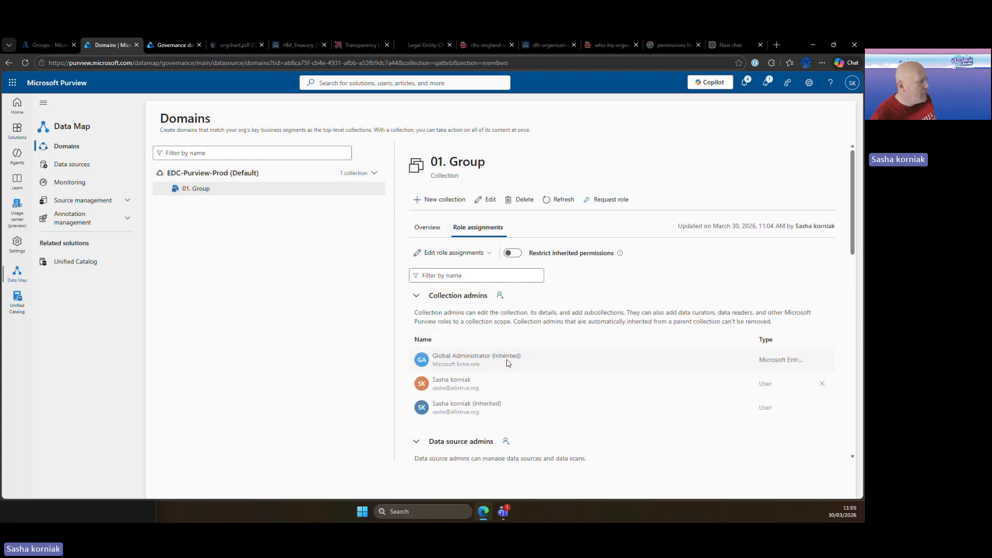
scroll(454, 336, "down", 3)
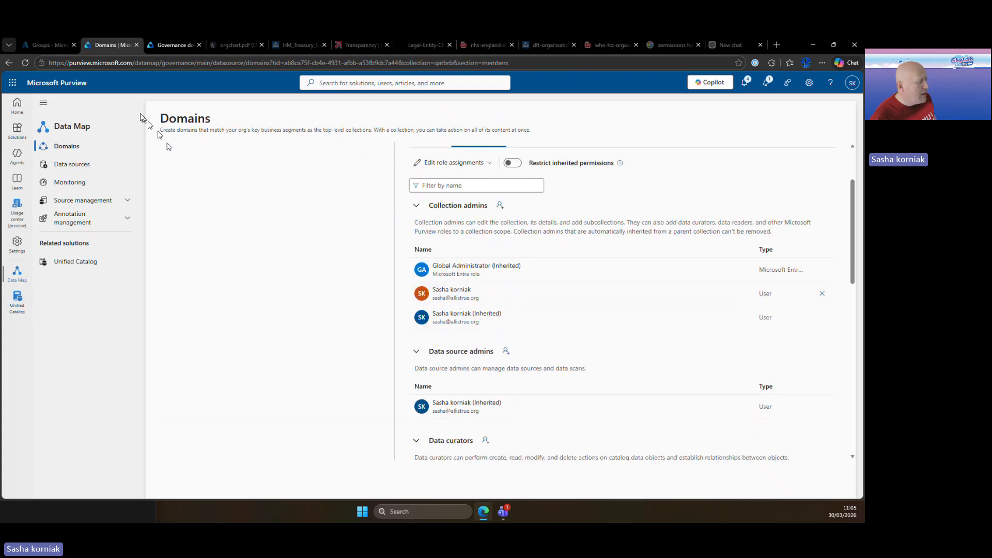
left_click(25, 63)
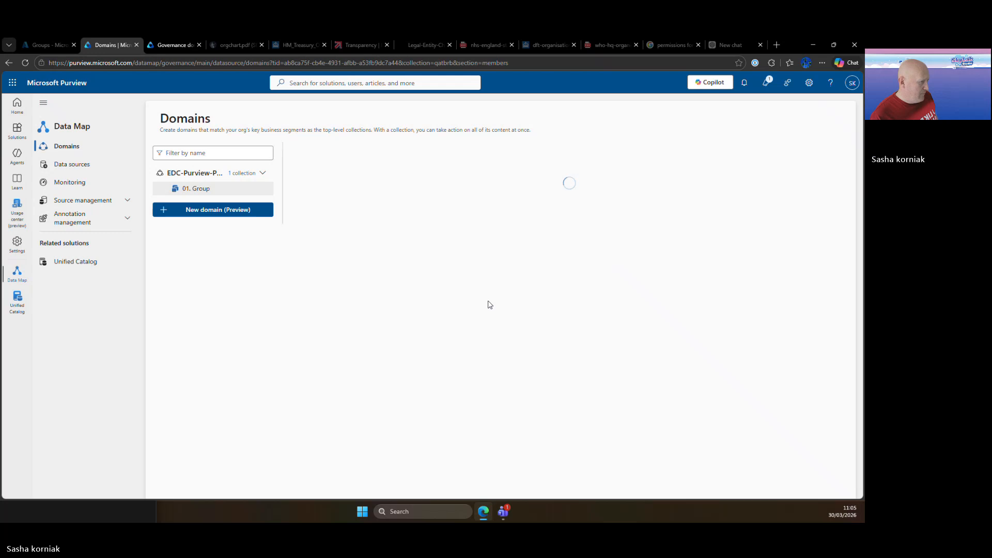
scroll(489, 304, "down", 3)
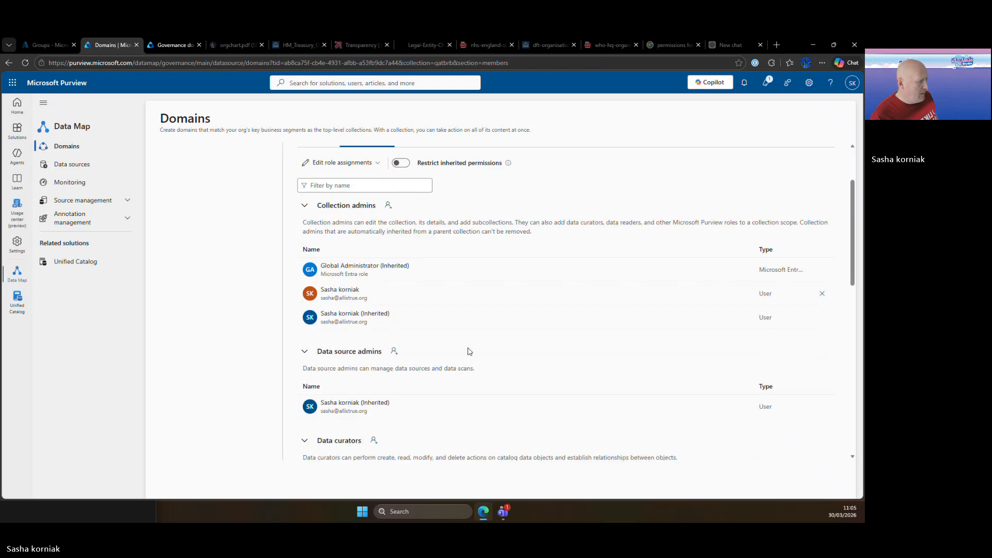
scroll(385, 326, "up", 2)
scroll(385, 325, "up", 1)
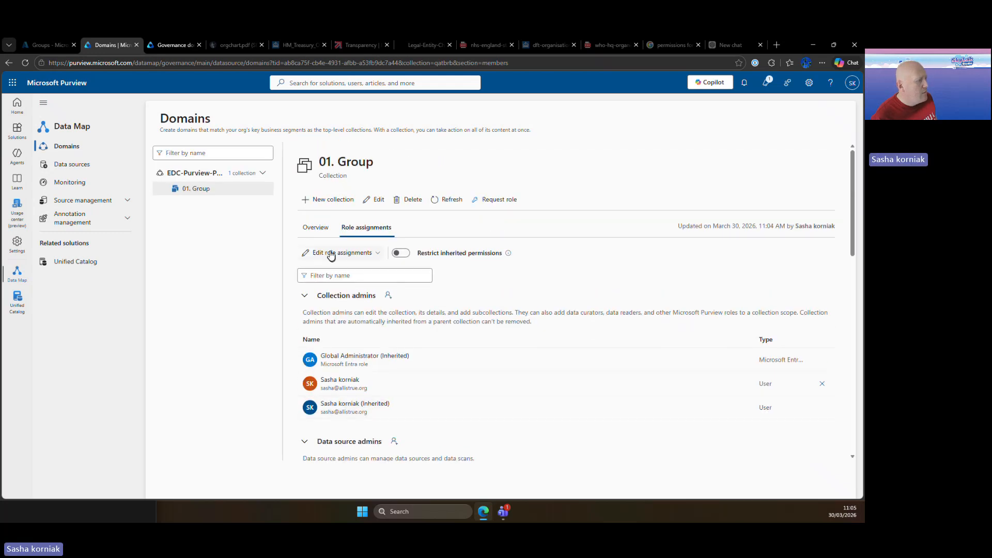
left_click(312, 229)
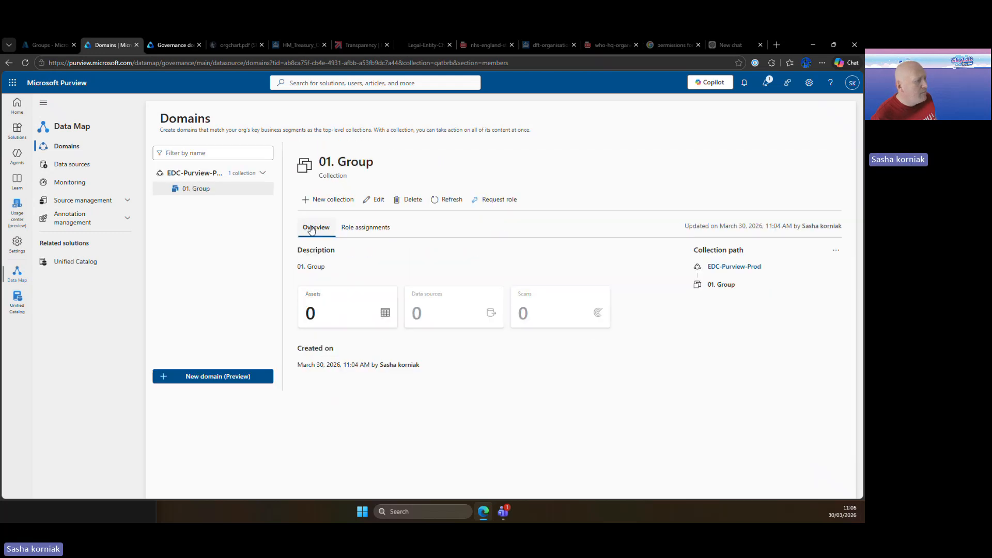
Step: Compare the EDC-Purview-Prod domain admins with the members of the 01. Group collection's roles
left_click(216, 174)
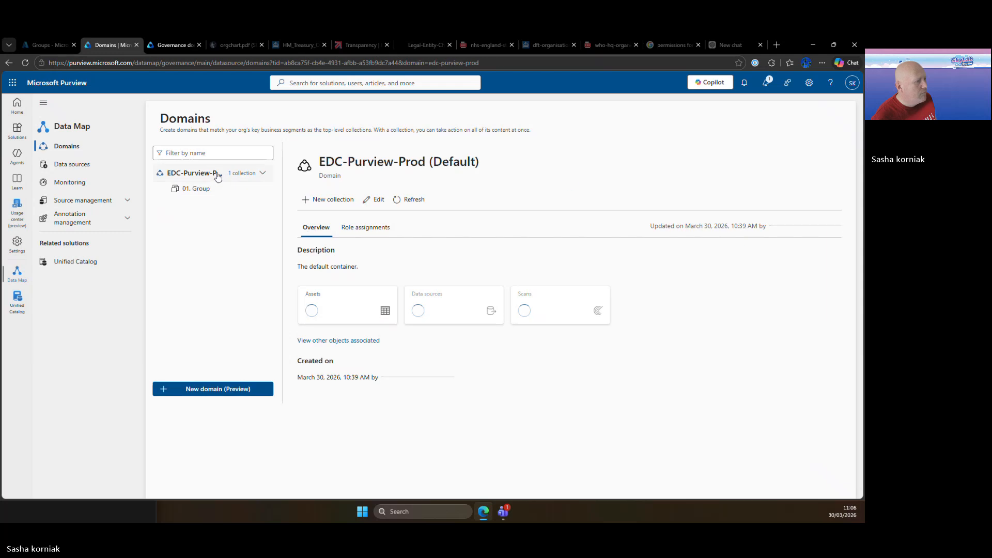
left_click(365, 231)
scroll(654, 331, "down", 3)
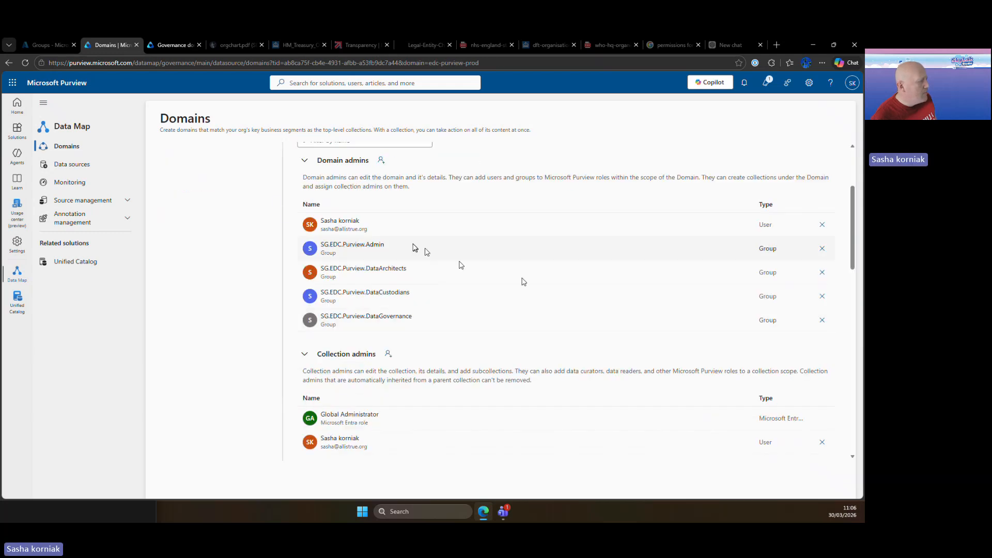
scroll(464, 259, "up", 3)
left_click(210, 190)
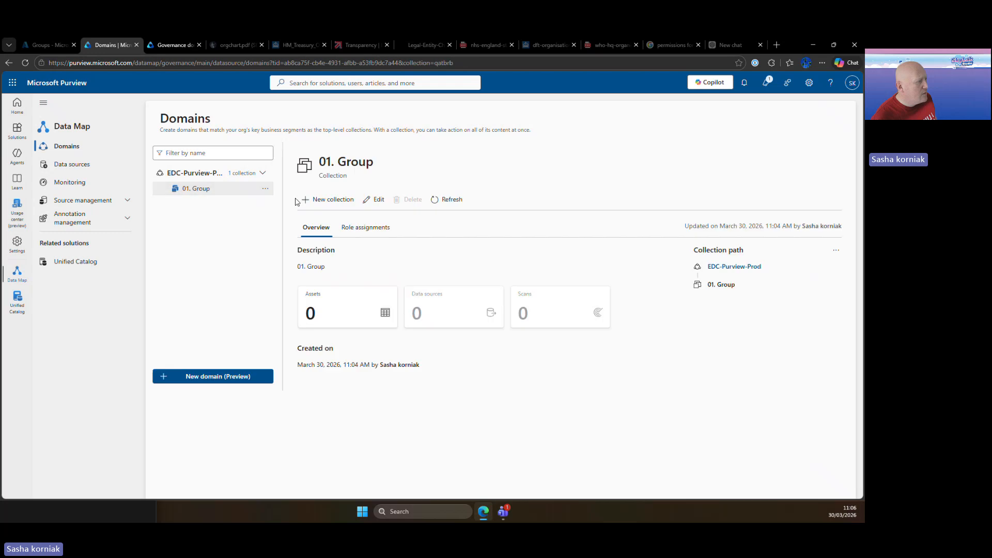
left_click(381, 232)
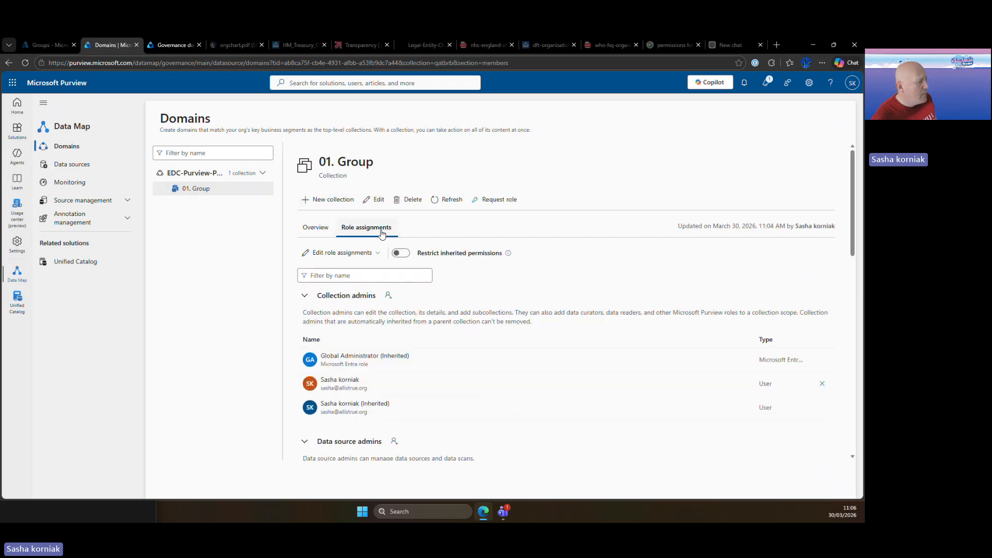
scroll(356, 382, "down", 2)
scroll(394, 336, "down", 5)
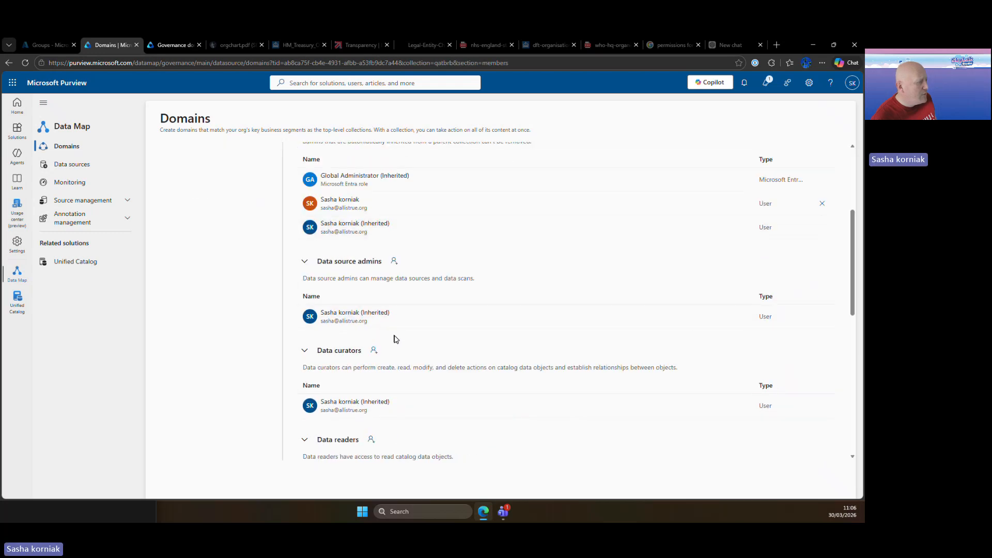
scroll(395, 338, "up", 7)
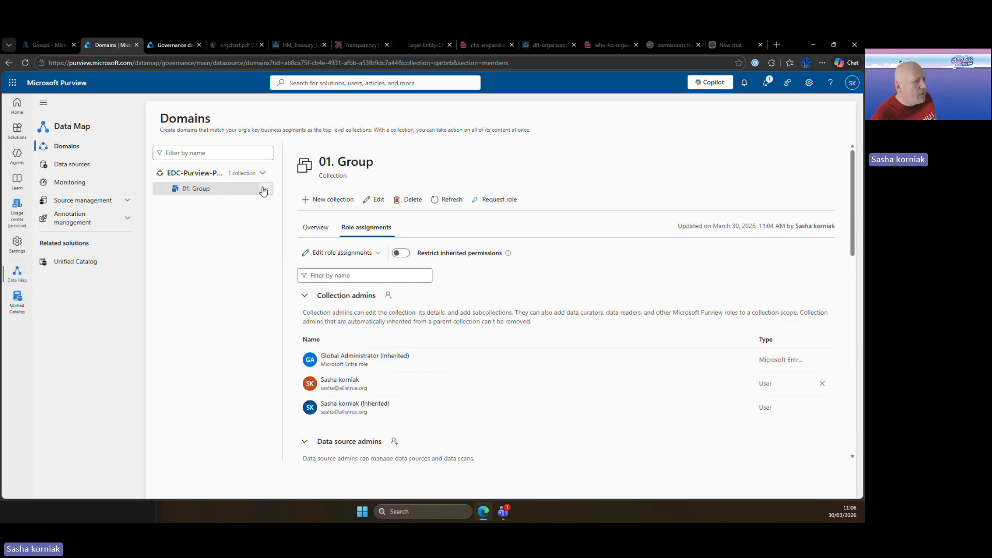
Step: Start a new collection under 01. Group and copy the subdomain name 01.02 Department from the Unified Catalog's governance domains
left_click(316, 204)
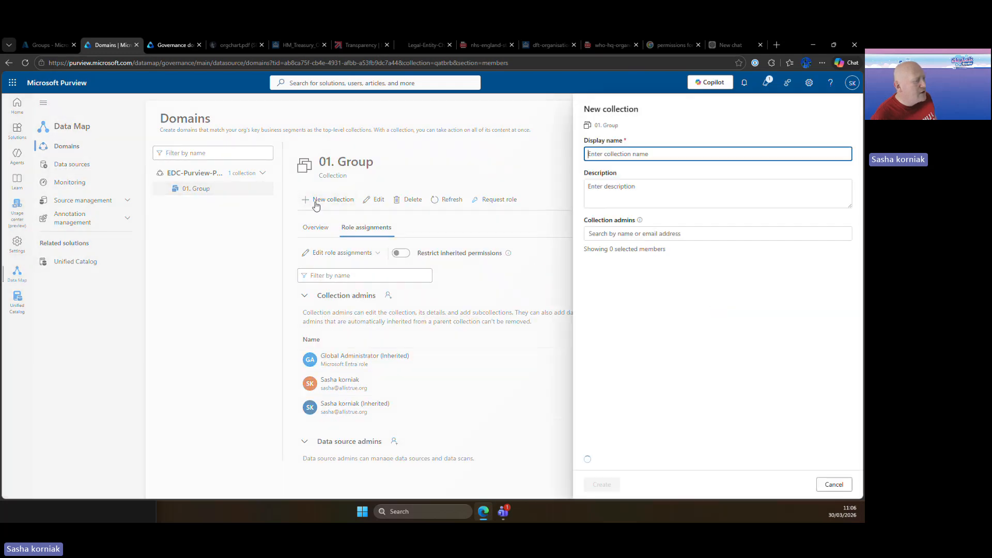
left_click(159, 45)
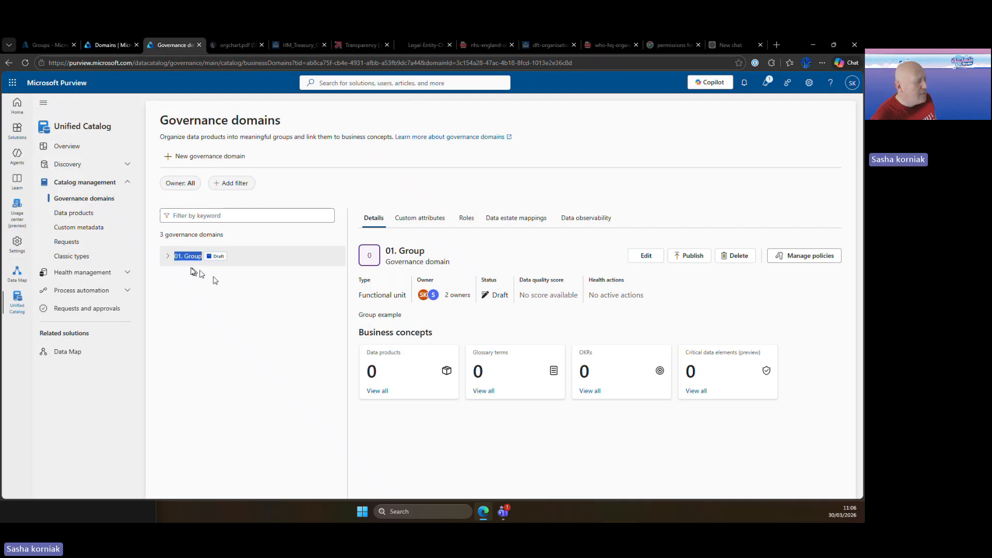
left_click(167, 256)
left_click(168, 256)
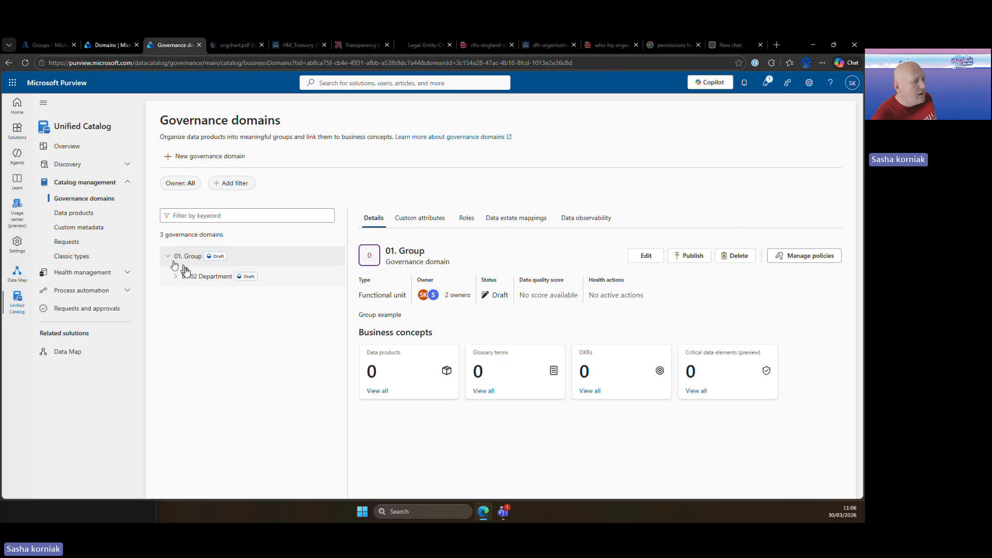
left_click(184, 279)
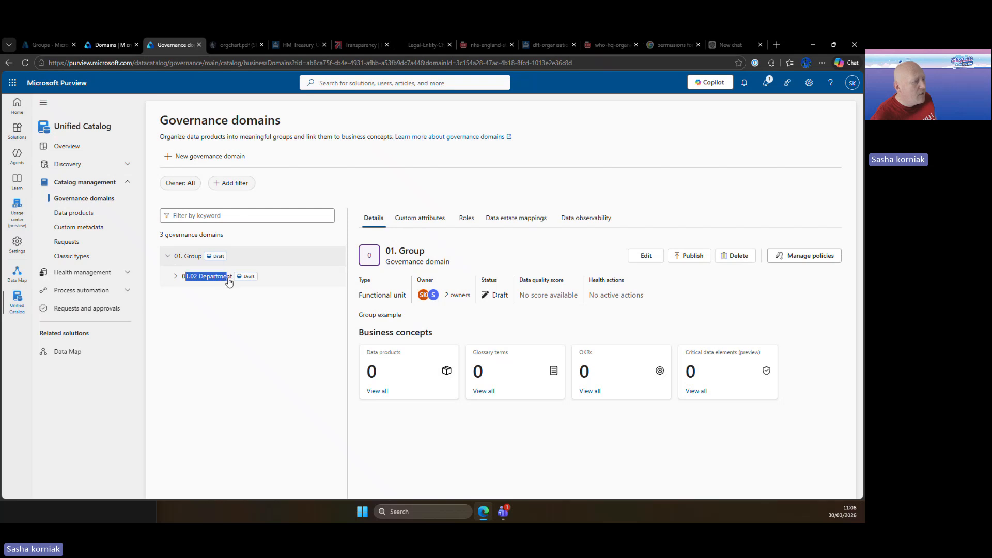
left_click_drag(186, 280, 234, 279)
key("ctrl+c")
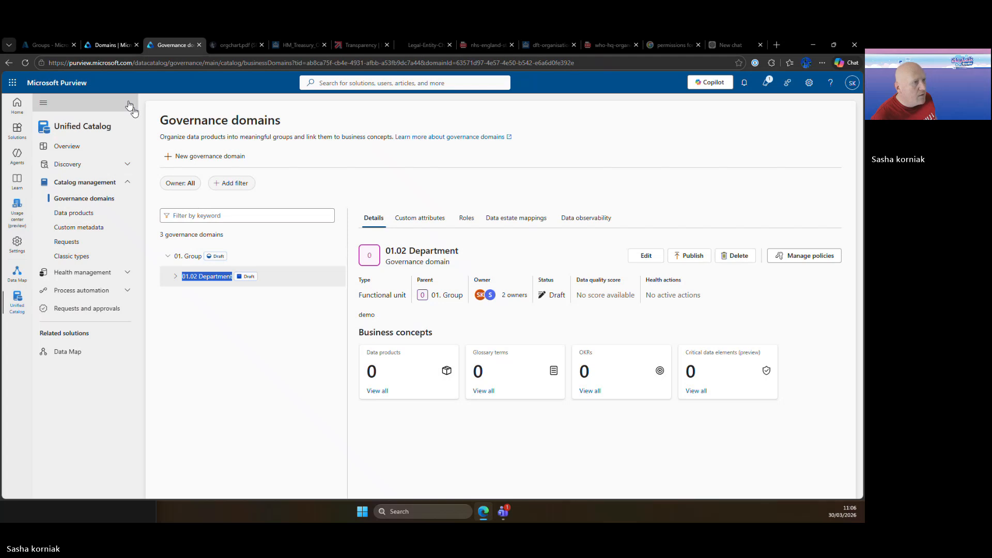
Step: Create the collection in the Data Map with 01.02 Department as display name and description, and check its role assignments
left_click(107, 45)
key("ctrl+v")
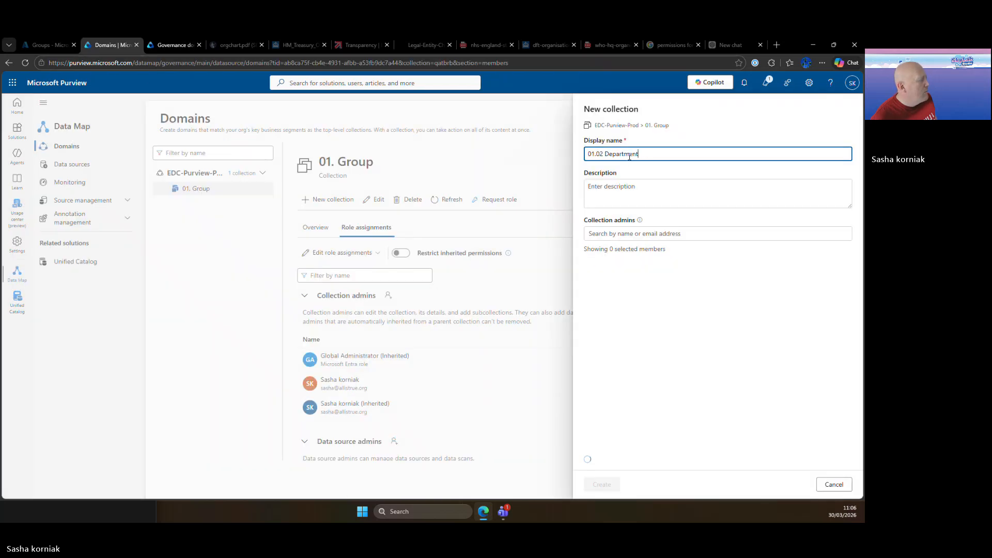
left_click(632, 182)
key("ctrl+v")
left_click(634, 233)
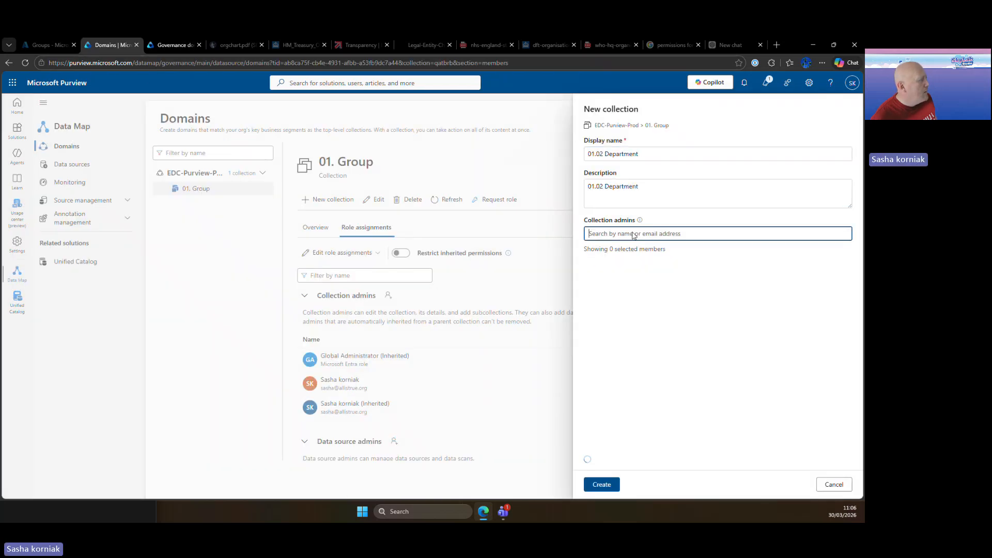
left_click(602, 484)
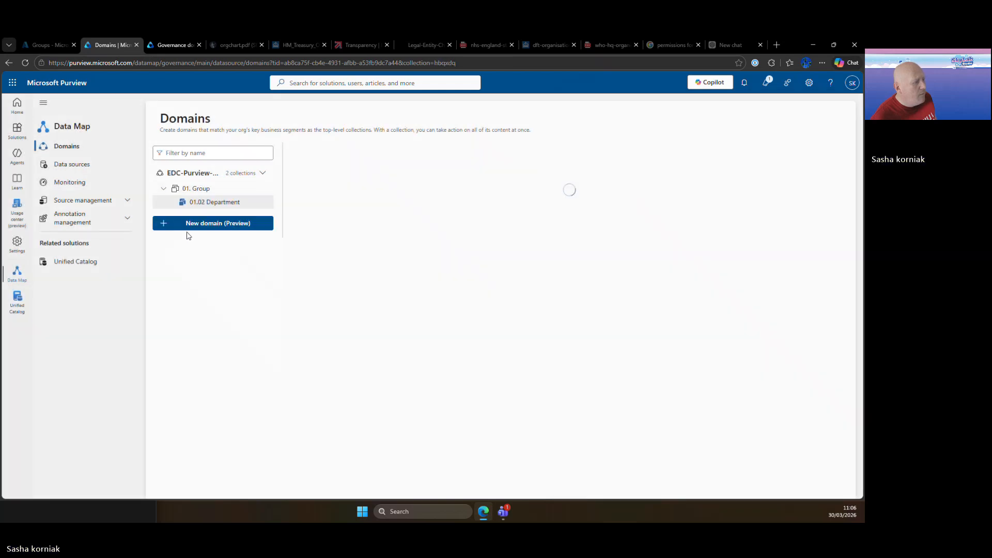
left_click(361, 229)
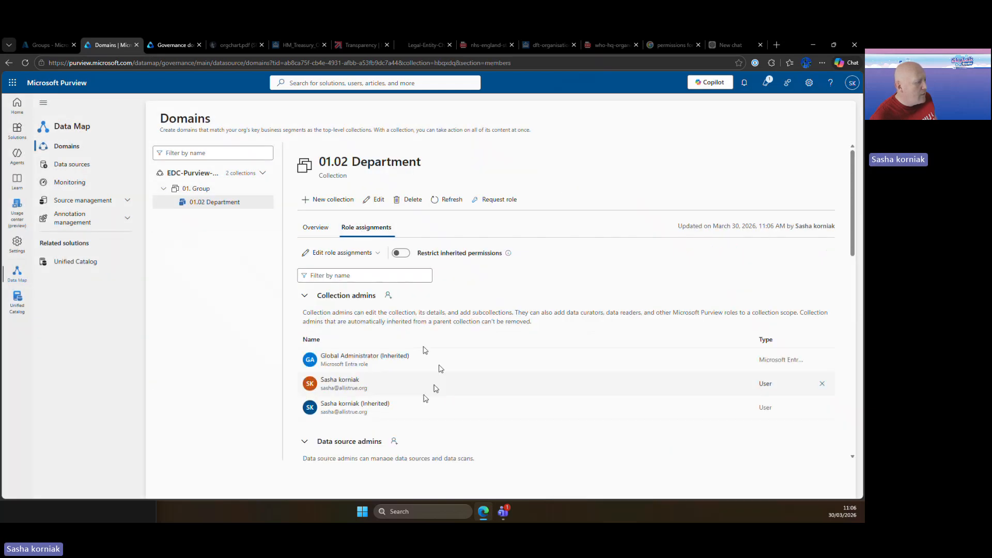
scroll(432, 381, "down", 2)
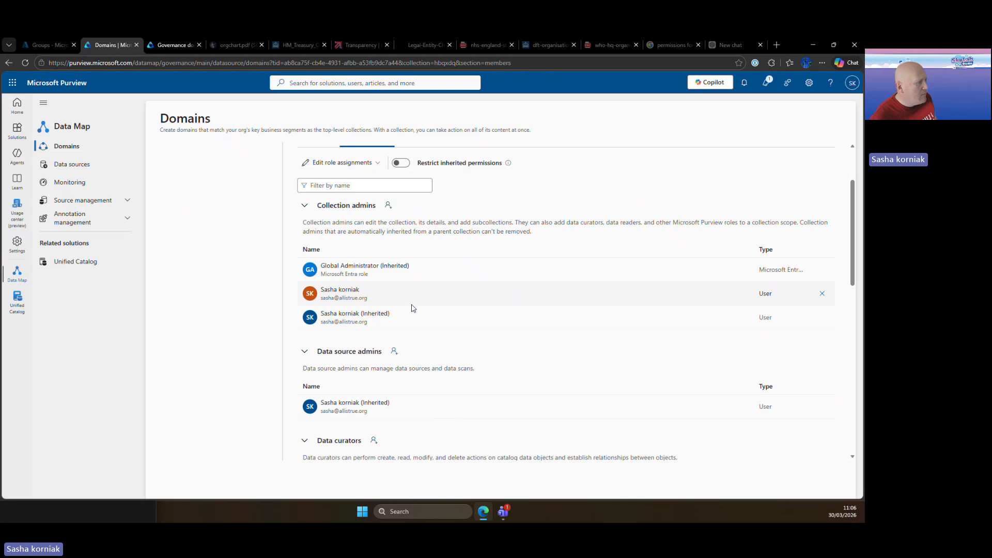
scroll(413, 309, "up", 2)
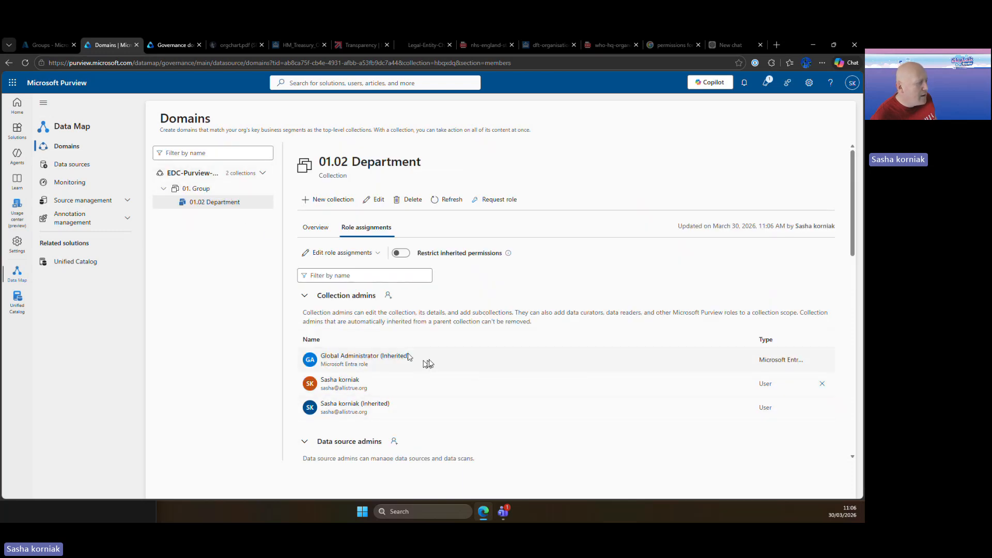
Step: Check the 01.02 Department collection's data curator and data reader assignments for the inherited SG.EDC.Purview.DataConsumers group
scroll(429, 362, "down", 7)
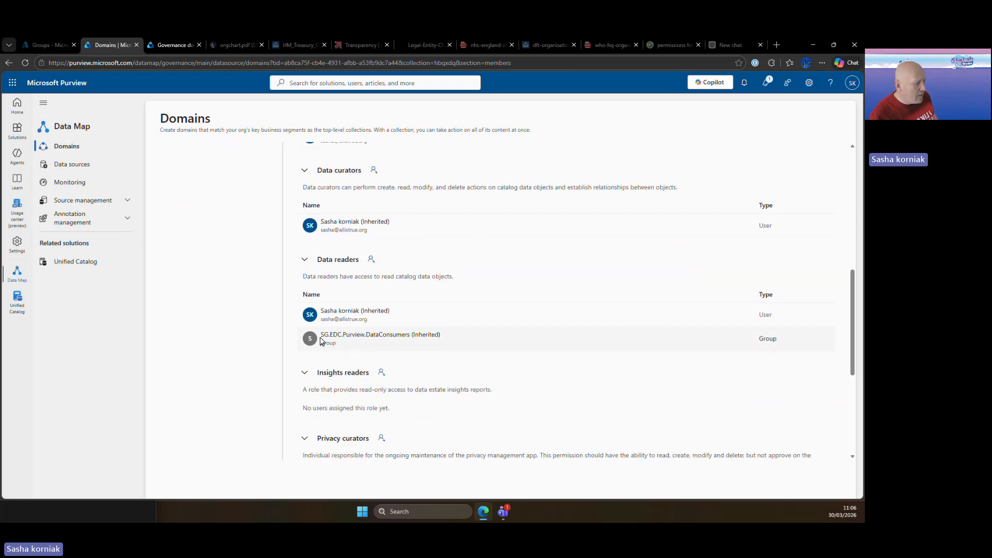
left_click_drag(320, 338, 449, 346)
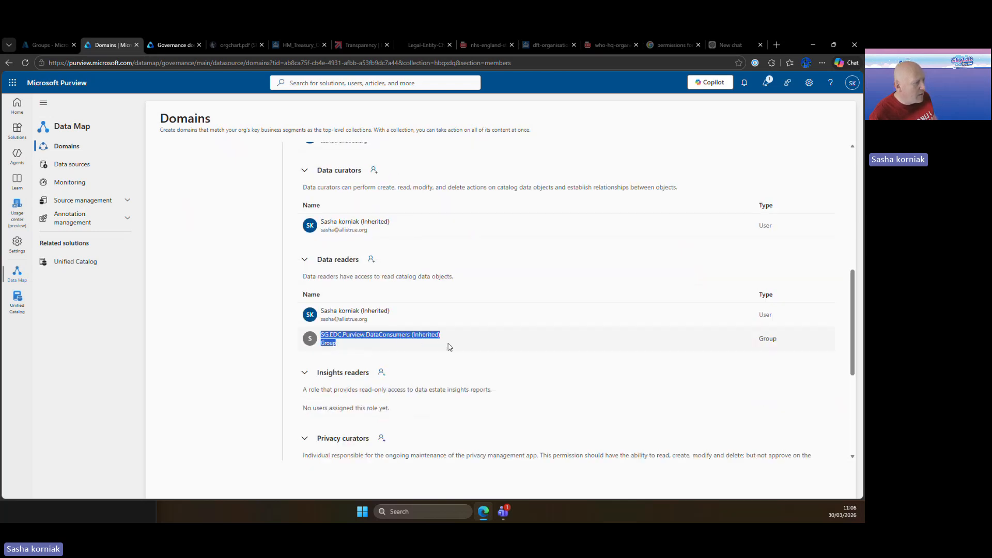
scroll(449, 346, "up", 8)
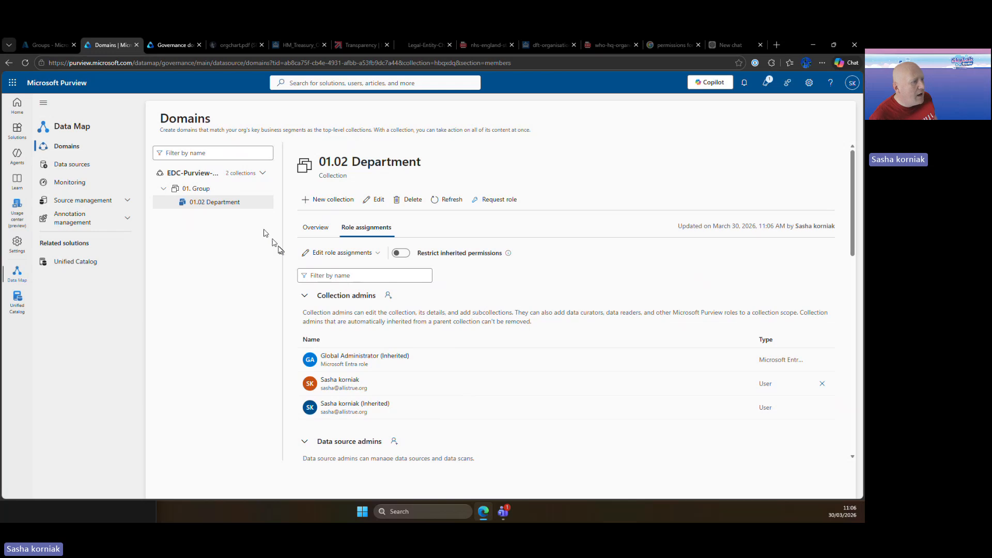
Step: Copy the name of the 01.02.01 - Team / Unit subdomain under 01.02 Department from the Unified Catalog's governance domains
left_click(178, 45)
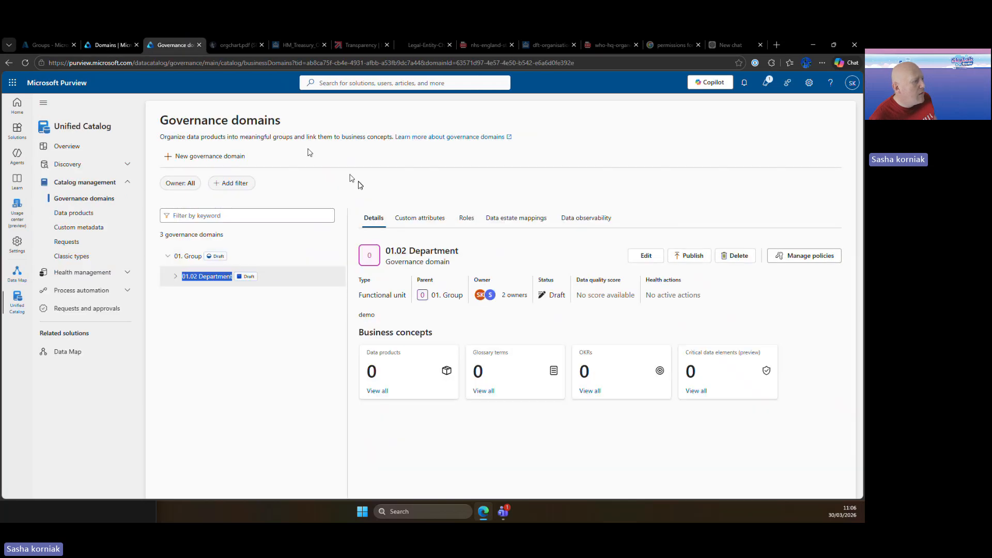
left_click(177, 285)
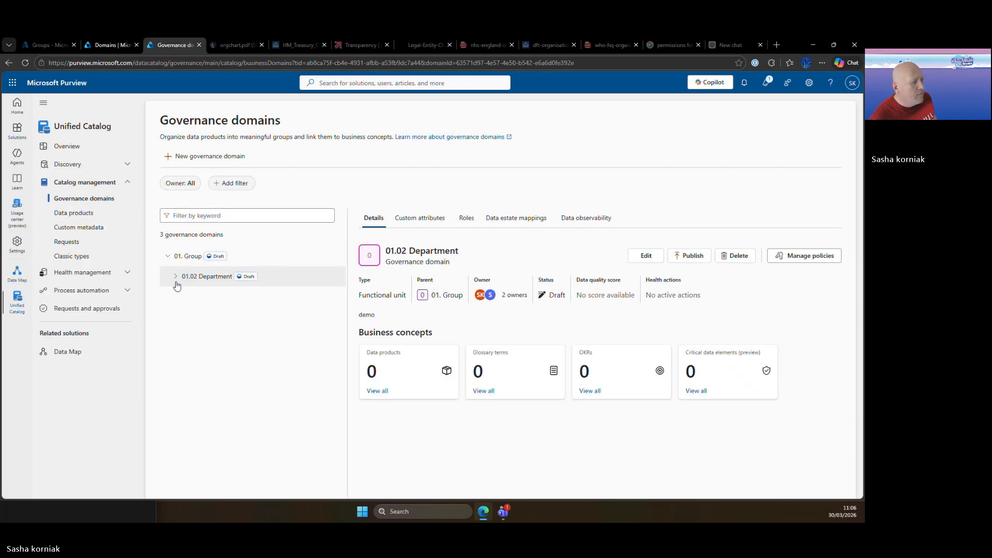
left_click(175, 276)
left_click_drag(189, 297, 253, 299)
key("ctrl+c")
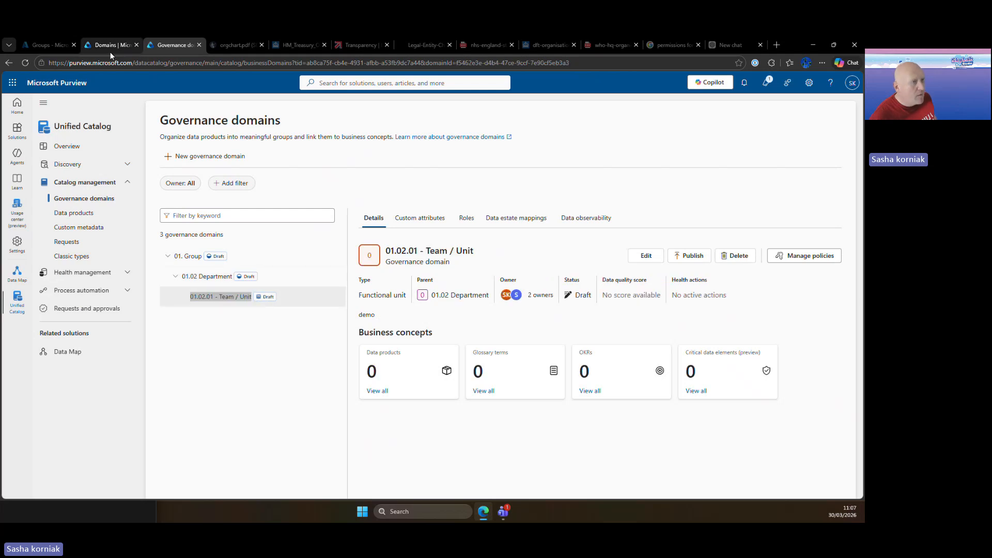
Step: Create a Data Map collection under 01.02 Department with display name 01.02.01 - Team Unit, omitting the slash, and description demo
left_click(110, 46)
left_click(319, 206)
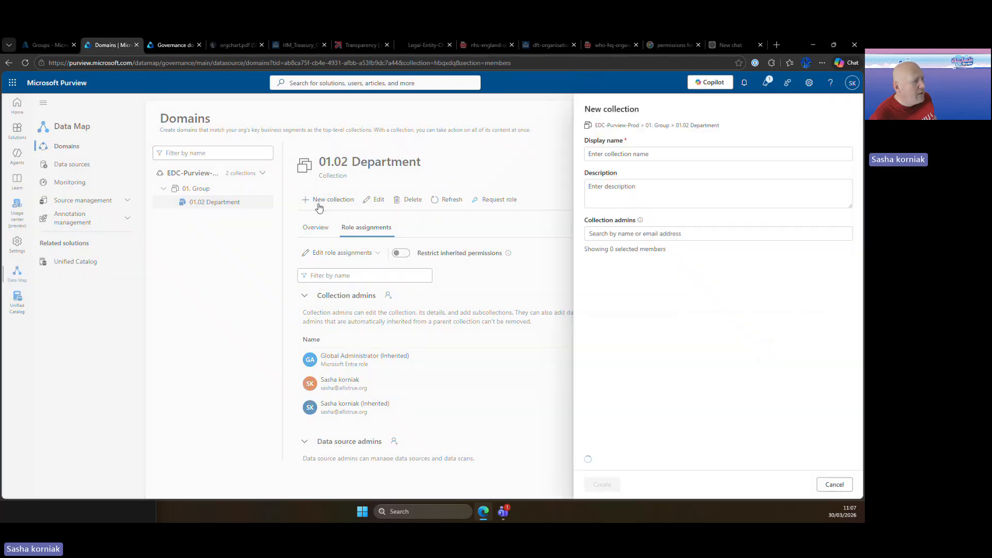
left_click(606, 155)
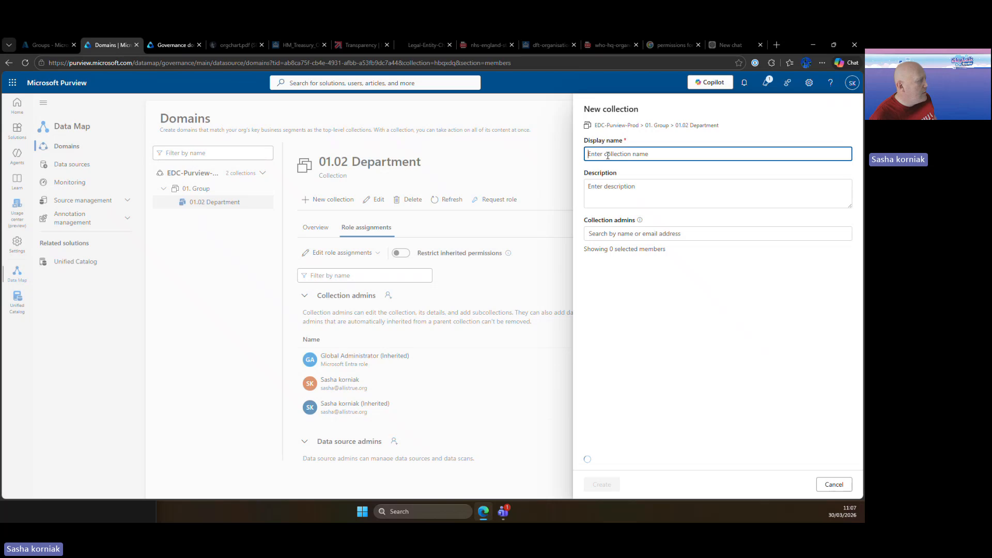
key("ctrl+v")
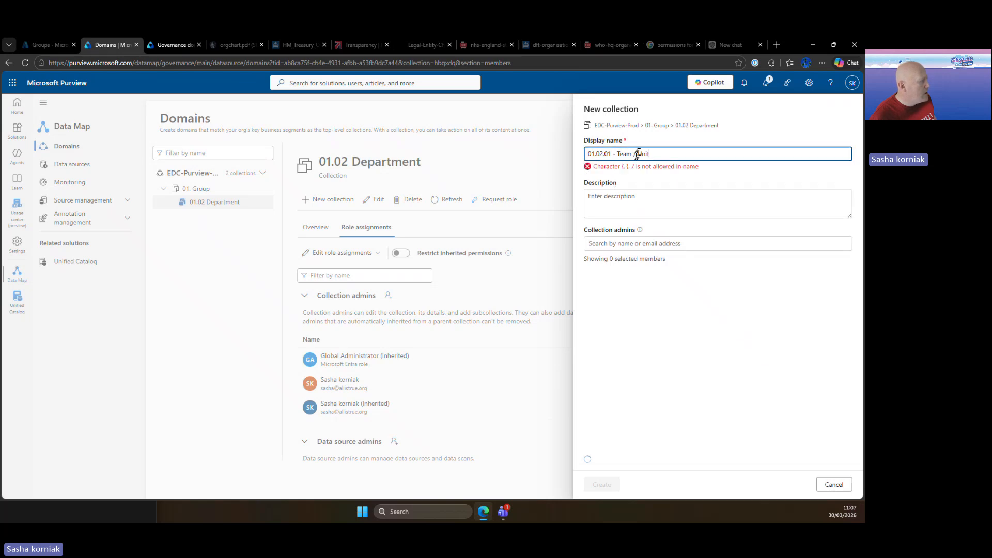
key("BackSpace")
key("BackSpace")
left_click(630, 203)
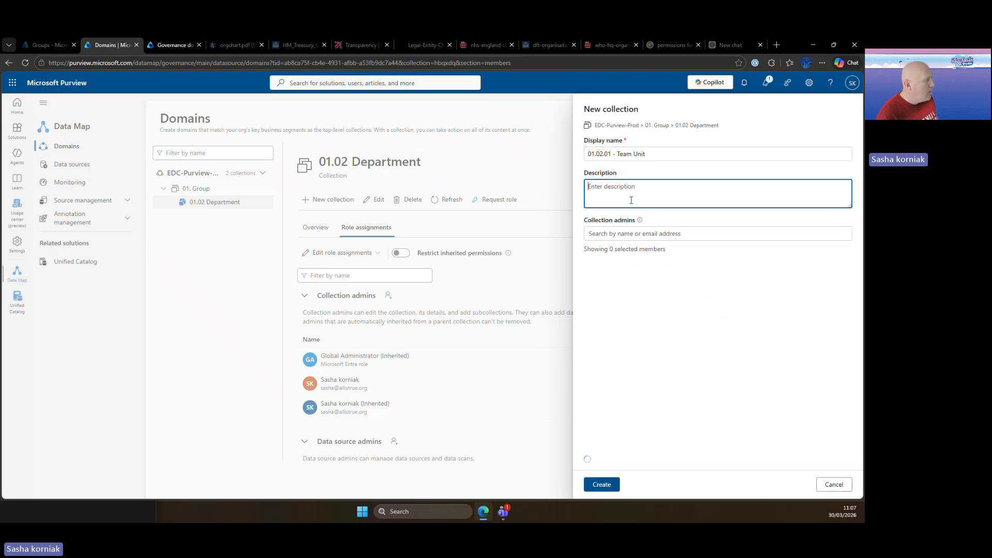
type("demo")
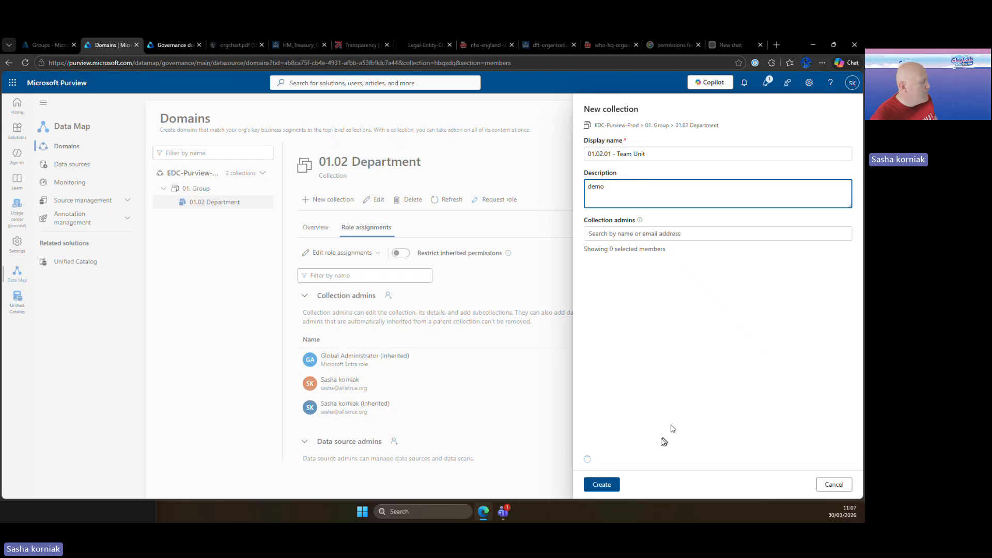
left_click(598, 485)
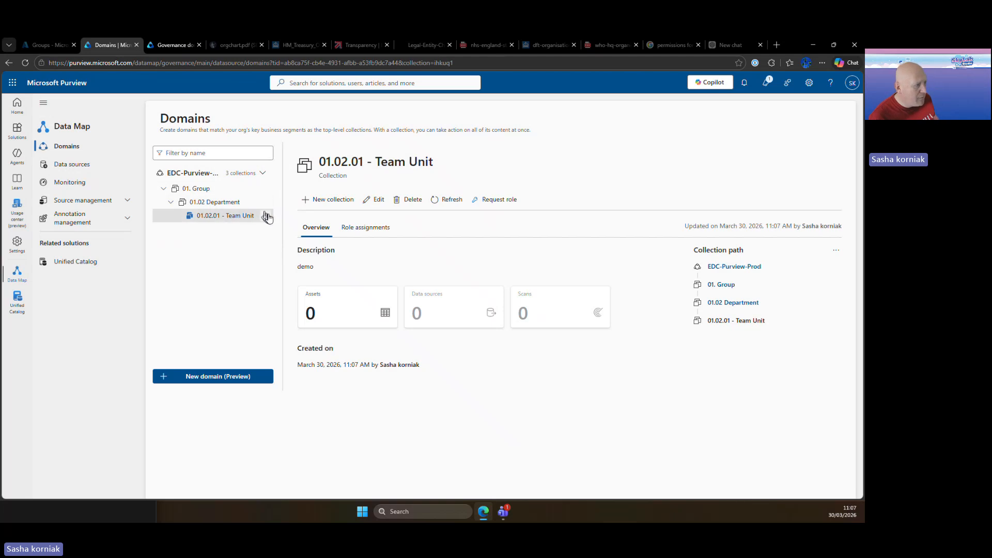
Step: Create a collection with display name Prod under the 01.02.01 - Team Unit collection
left_click(330, 200)
left_click(646, 155)
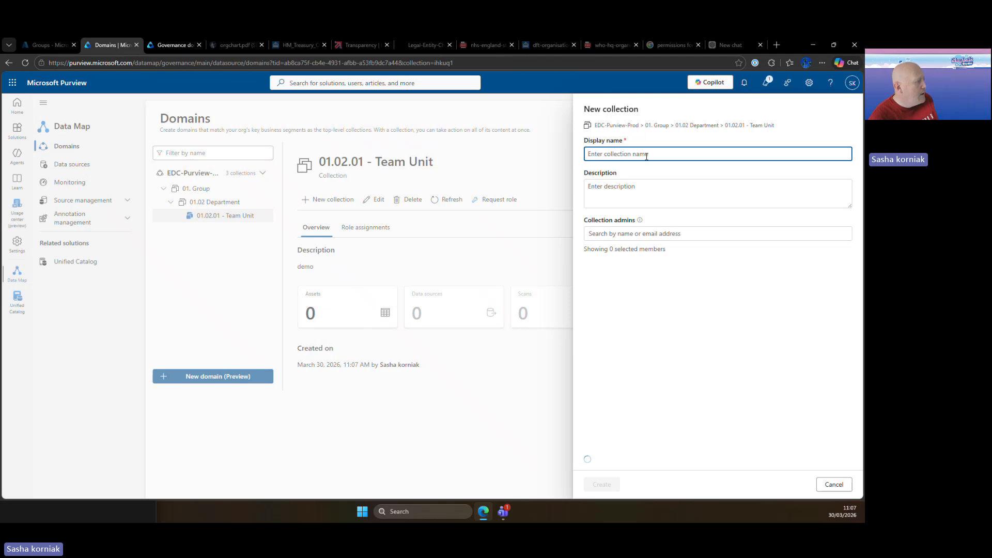
type("Prod")
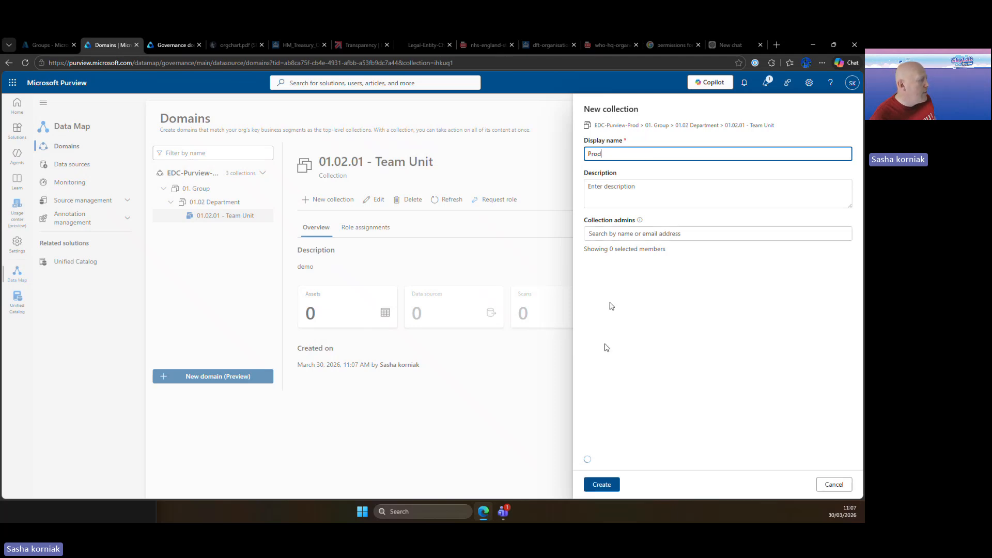
left_click(595, 484)
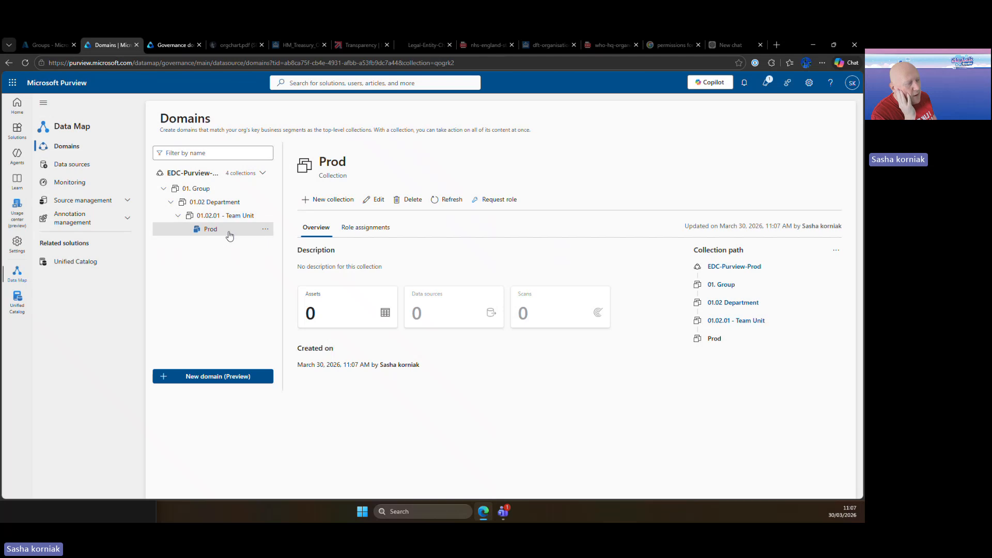
Step: Create a second subcollection with display name Non Prod under 01.02.01 - Team Unit
left_click(267, 217)
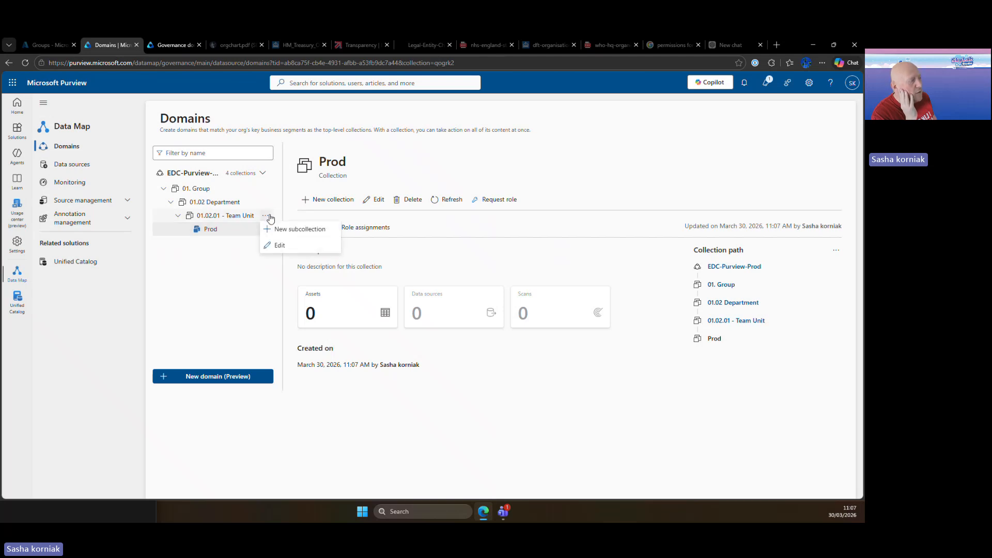
left_click(281, 229)
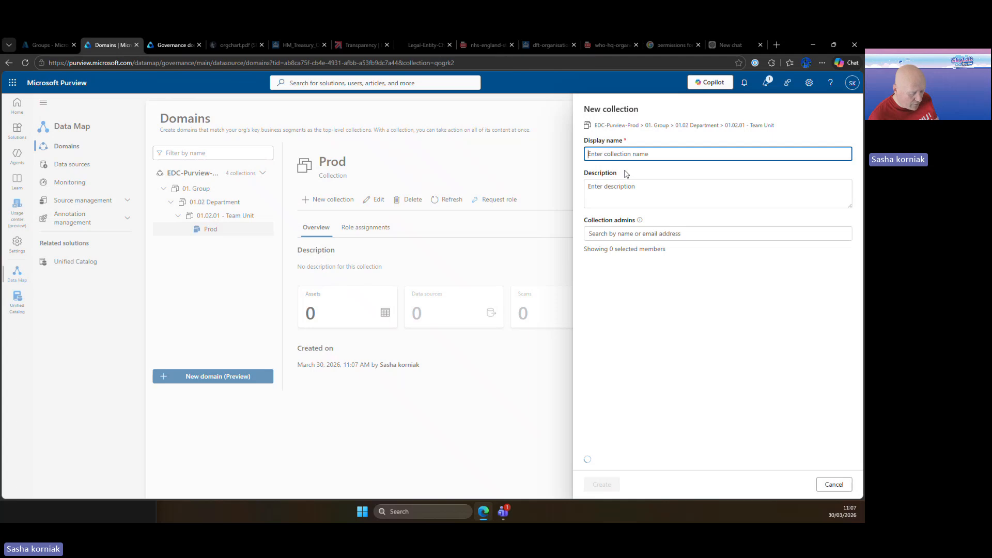
type("Non pr")
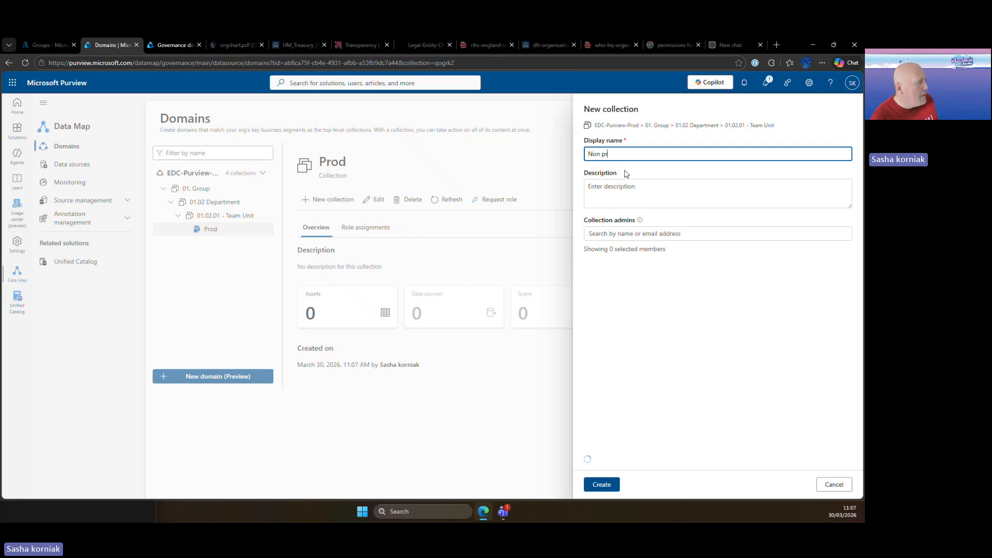
key("BackSpace")
type("P[")
key("BackSpace")
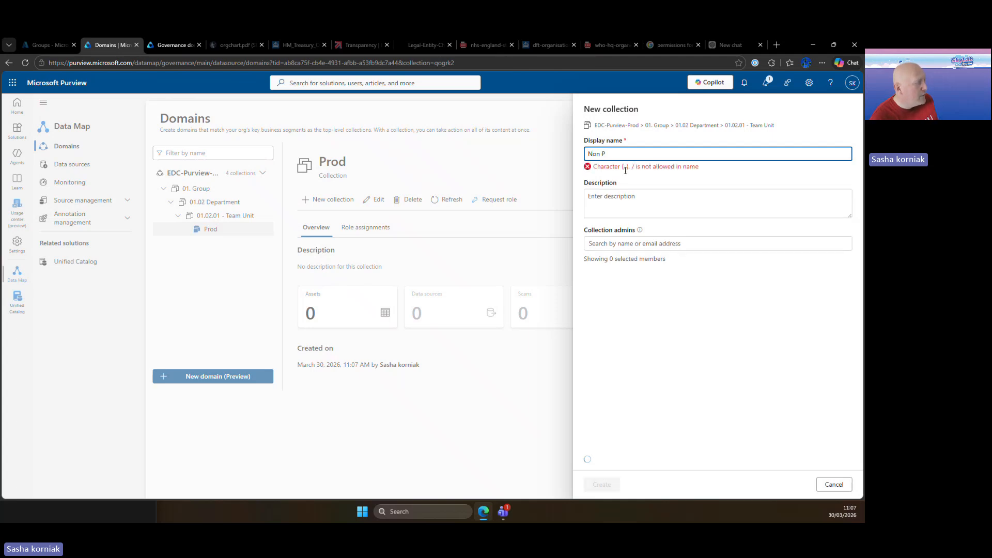
type("p")
key("BackSpace")
type("rod")
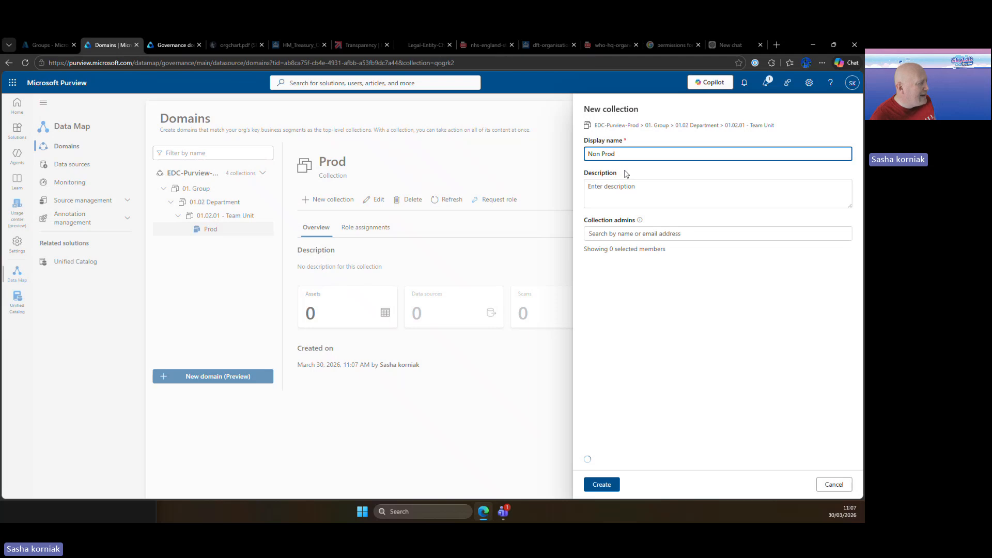
left_click(608, 488)
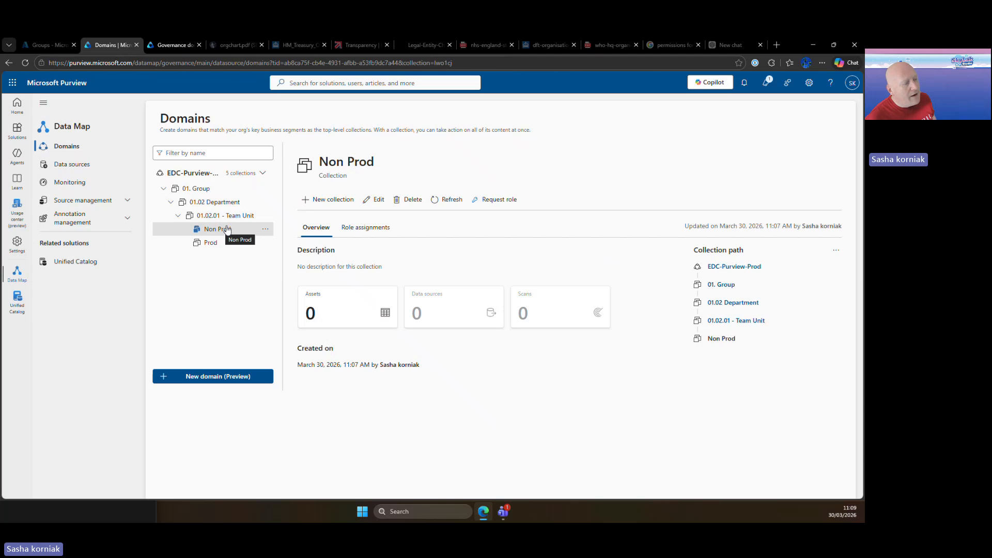
Step: Expand the EDC-Purview-Prod hierarchy in the data sources map view down to the Prod and Non Prod collections
left_click(215, 248)
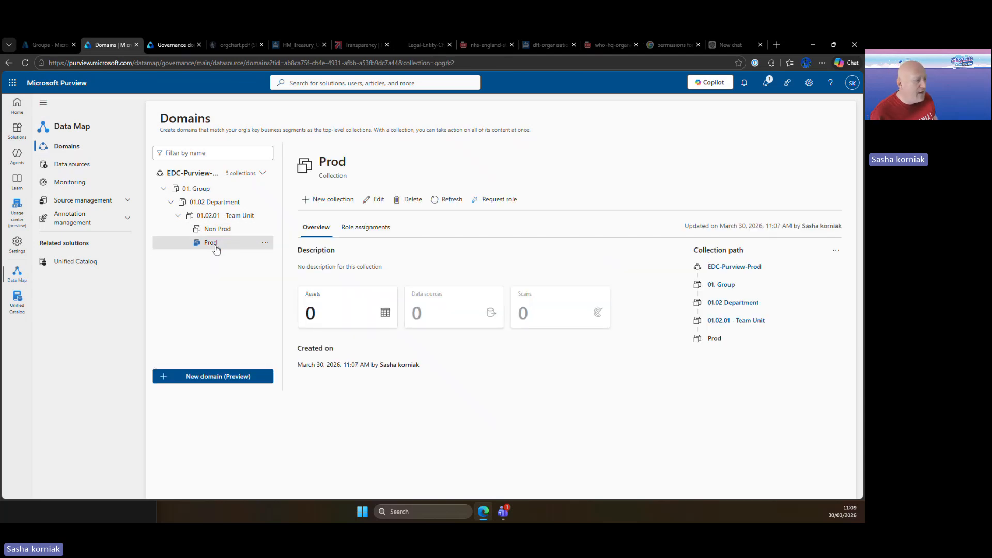
left_click(69, 171)
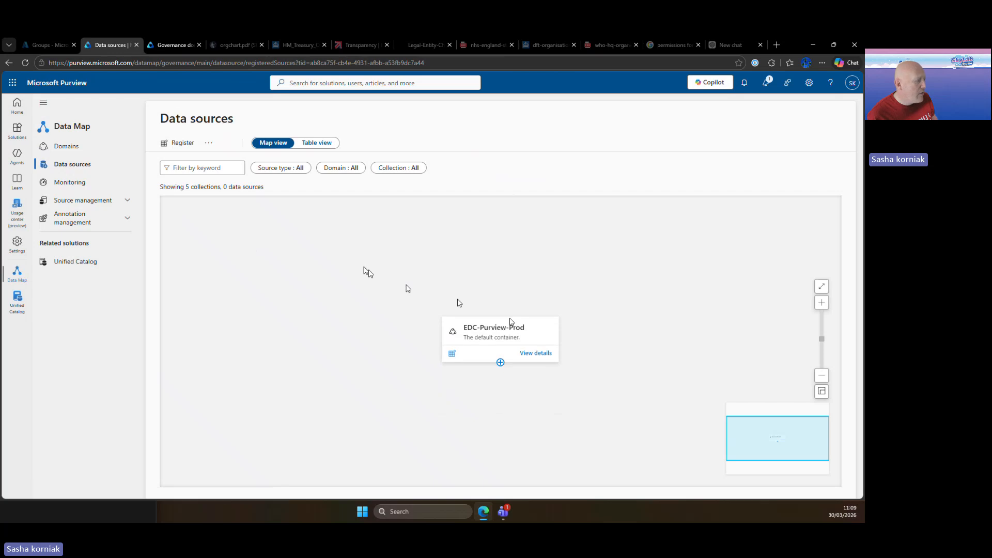
left_click(500, 362)
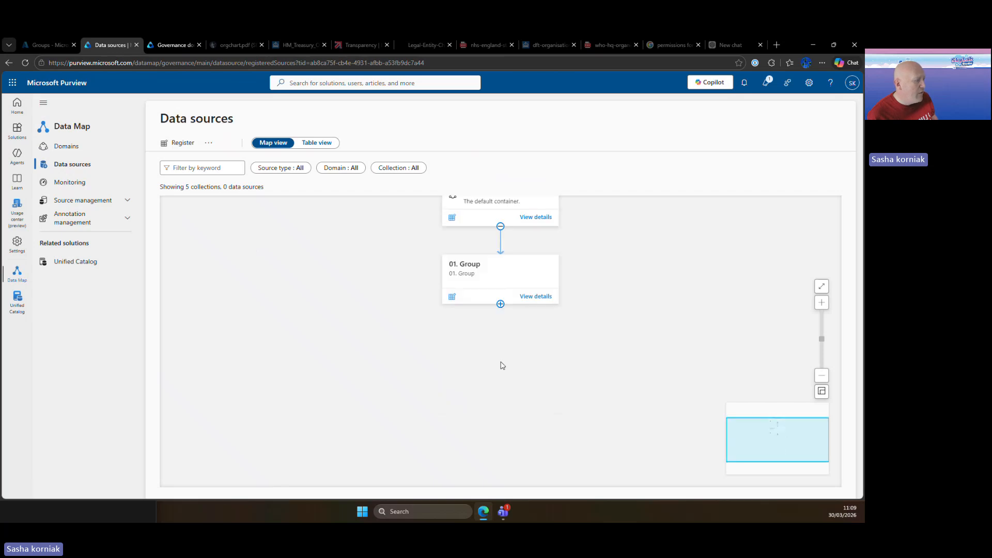
left_click(501, 305)
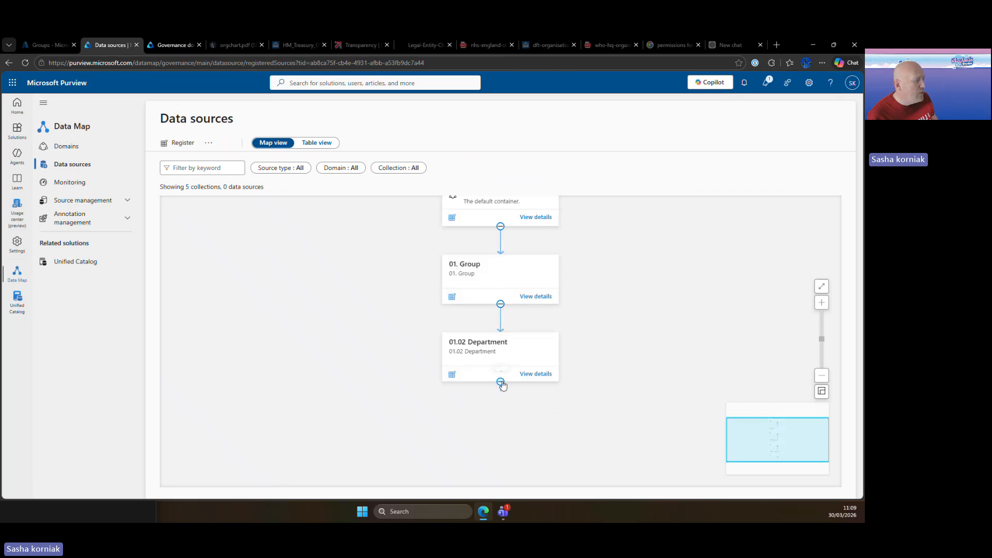
left_click(500, 382)
left_click(500, 324)
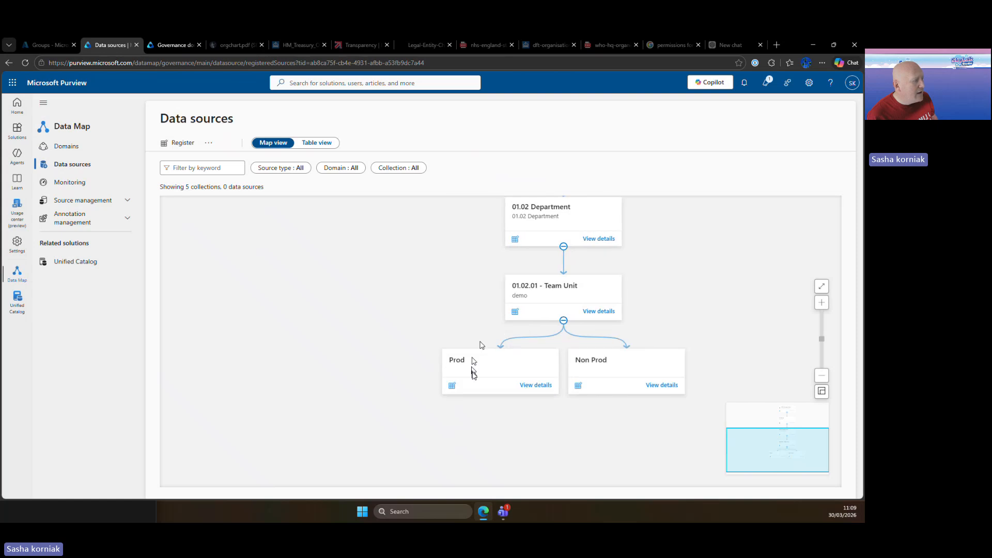
left_click(452, 387)
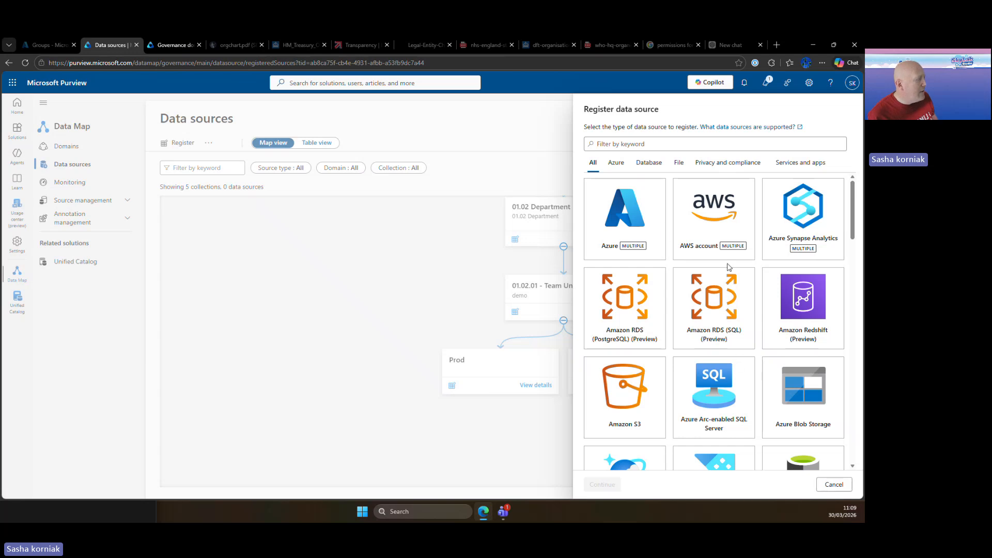
left_click(799, 316)
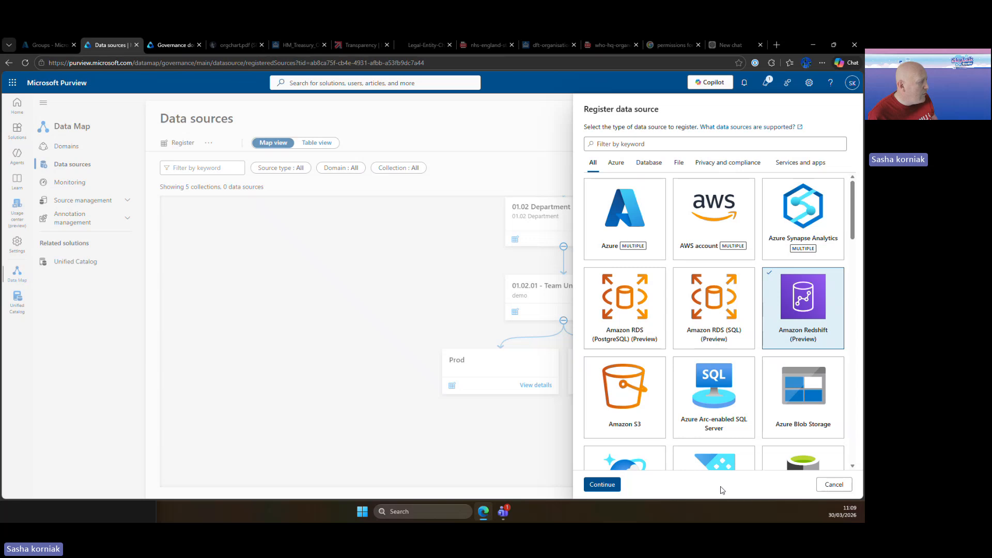
left_click(834, 484)
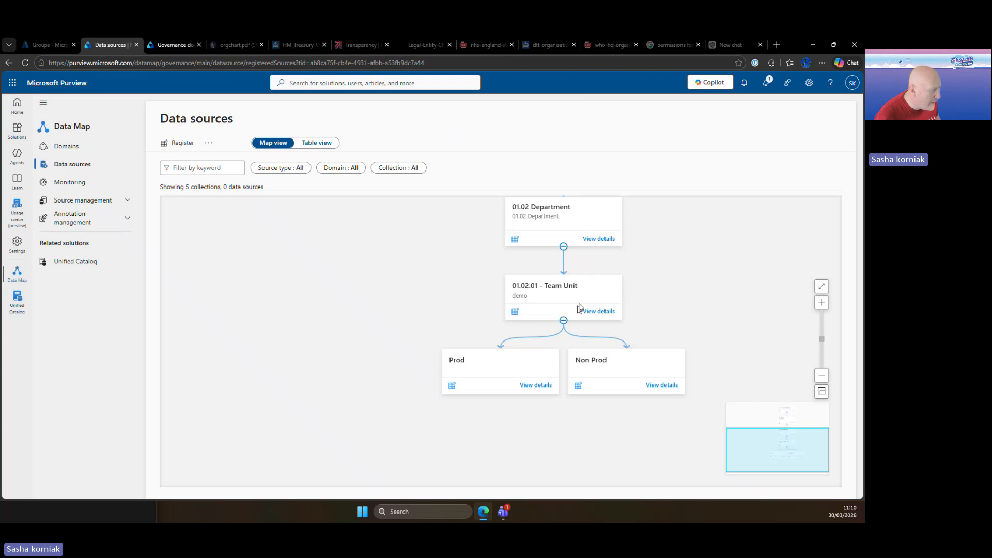
Step: Open the Prod collection's role assignments in the Data Map domains and read the Data curators role description
scroll(586, 298, "up", 2)
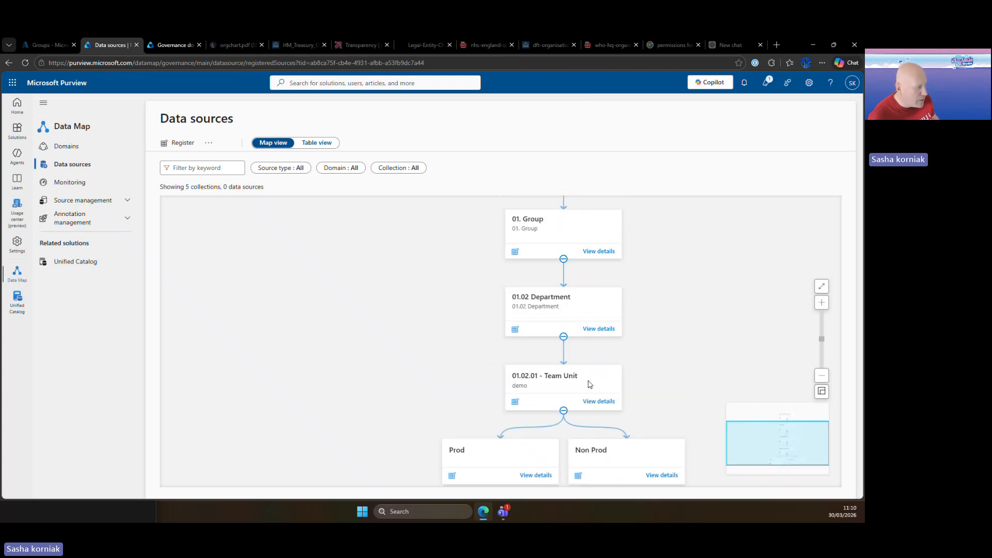
scroll(394, 370, "down", 1)
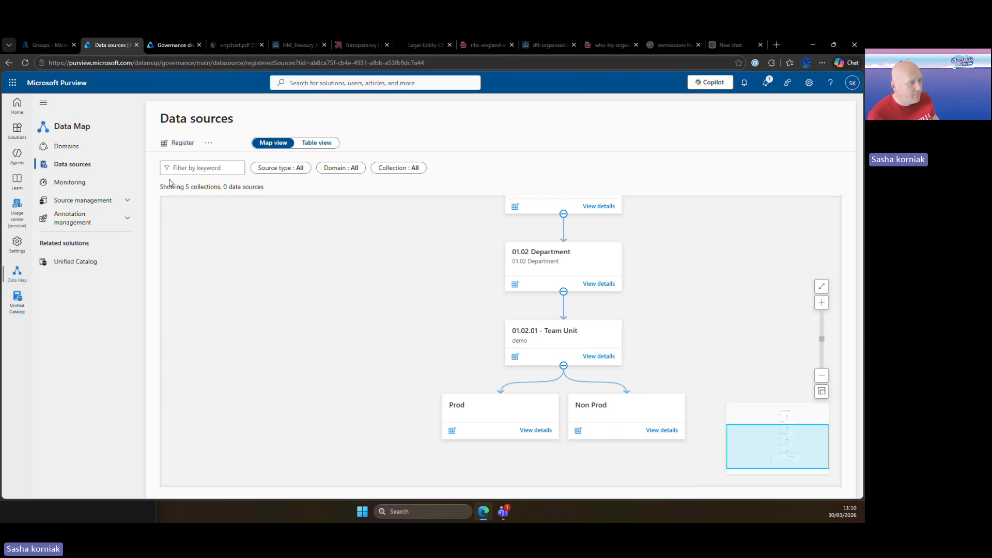
left_click(63, 149)
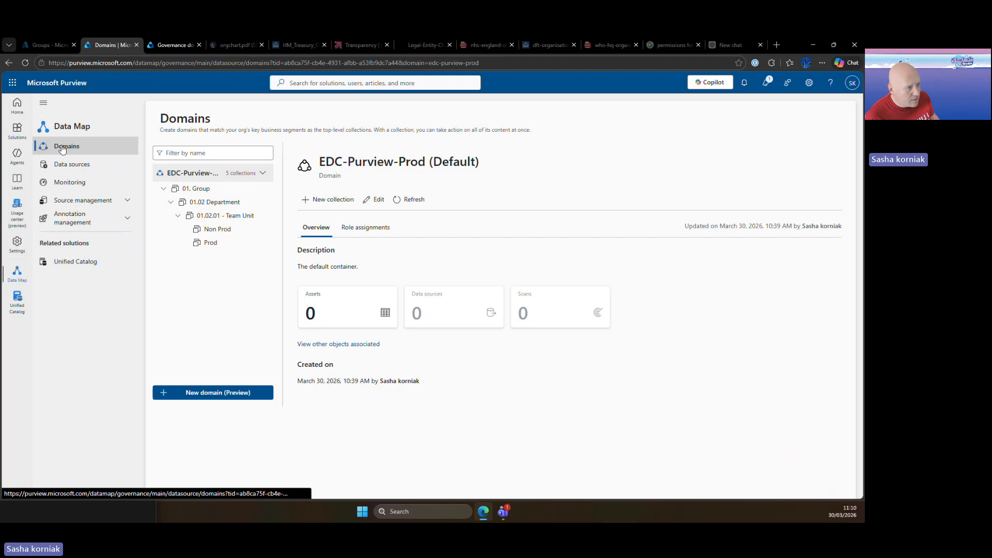
left_click(216, 246)
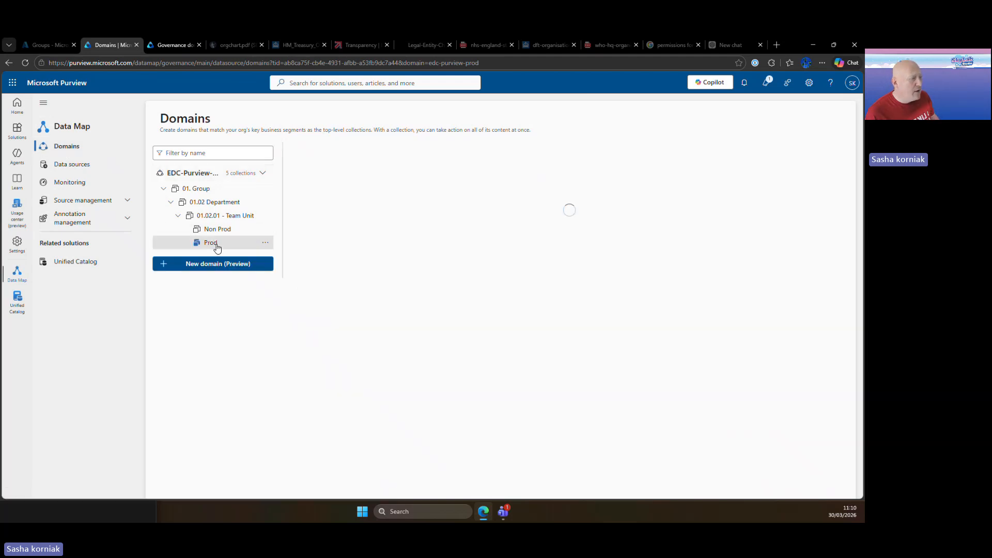
left_click(379, 226)
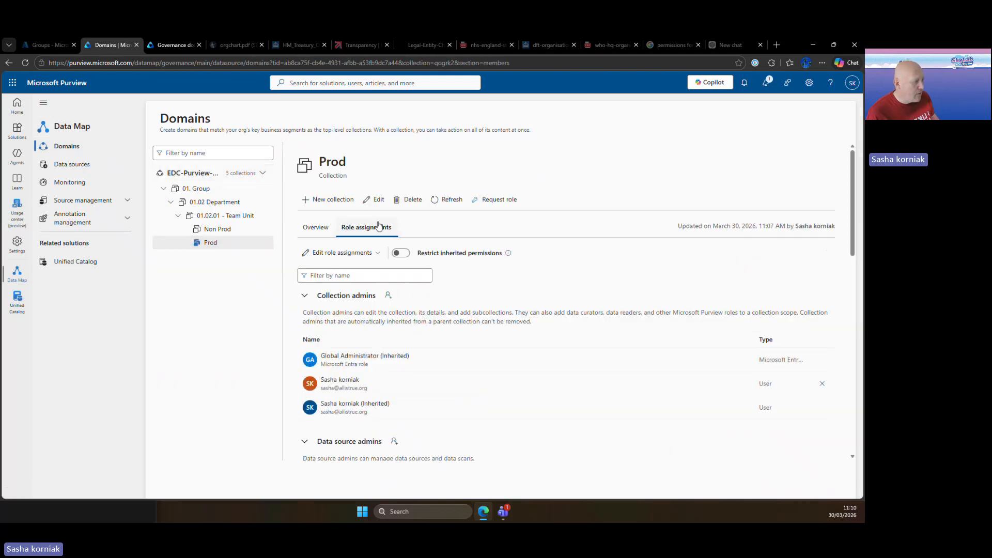
left_click(306, 298)
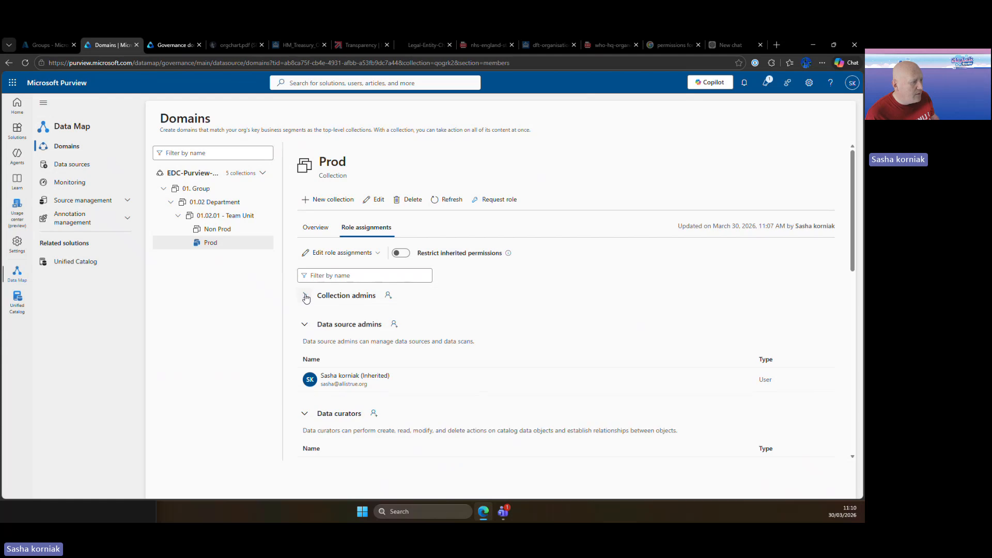
left_click(304, 331)
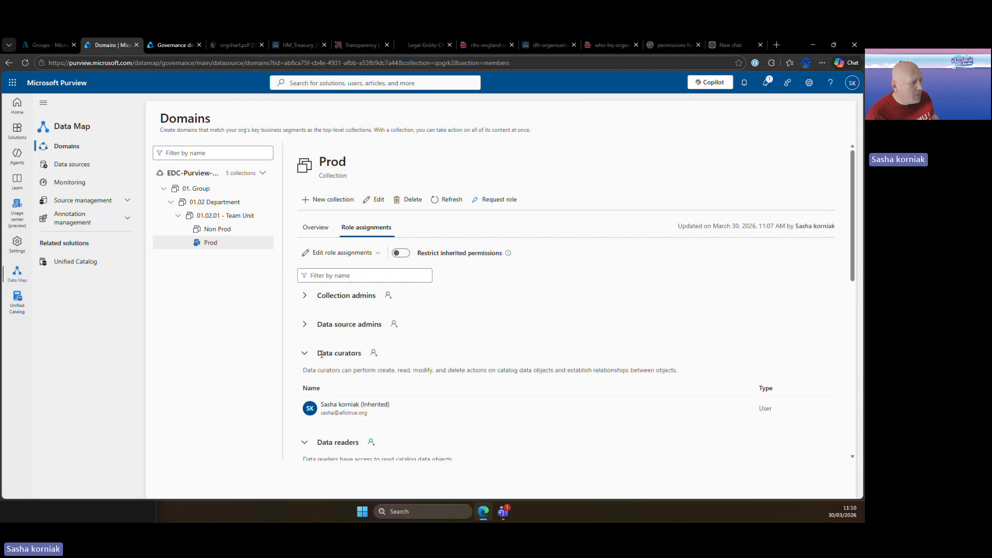
left_click_drag(316, 353, 361, 356)
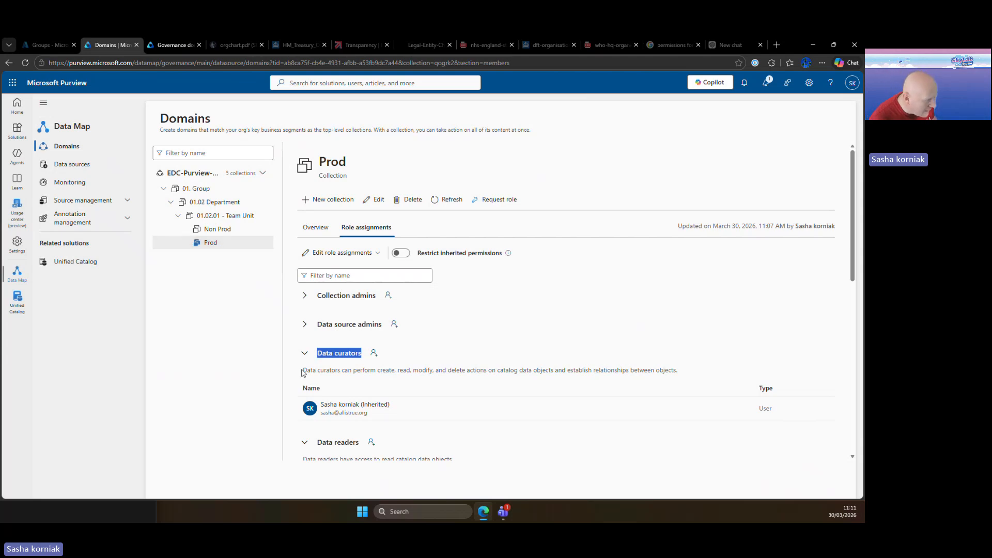
left_click_drag(303, 370, 674, 379)
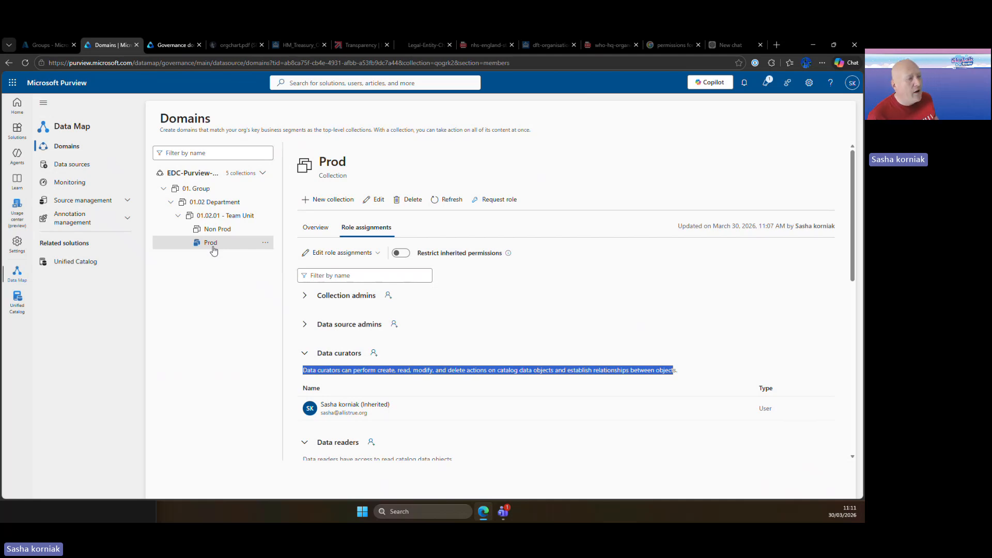
left_click(235, 344)
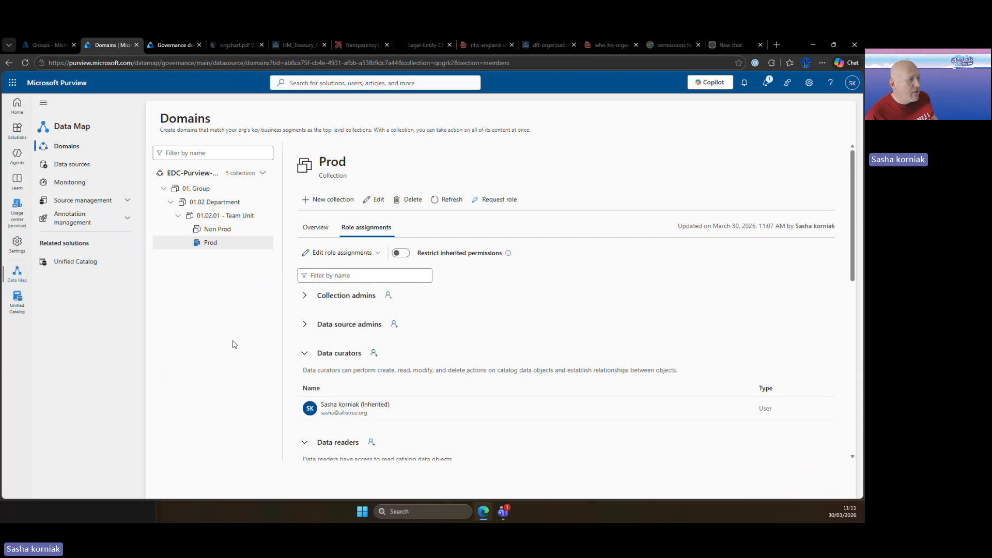
Step: Examine the Data readers role of the Prod collection and its inherited SG.EDC.Purview.DataConsumers group
scroll(346, 354, "down", 3)
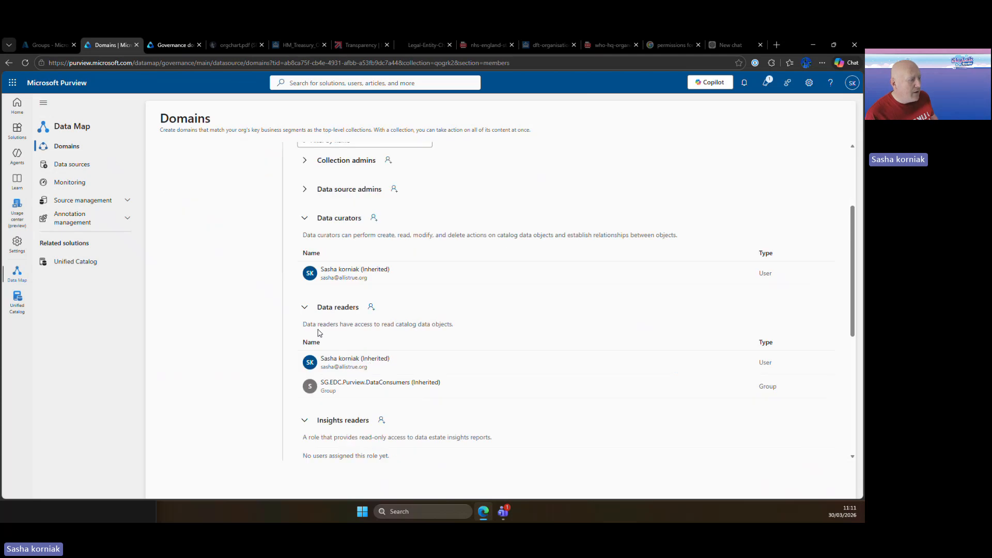
left_click_drag(315, 309, 350, 308)
left_click(353, 388)
left_click_drag(320, 384, 449, 388)
scroll(413, 362, "up", 3)
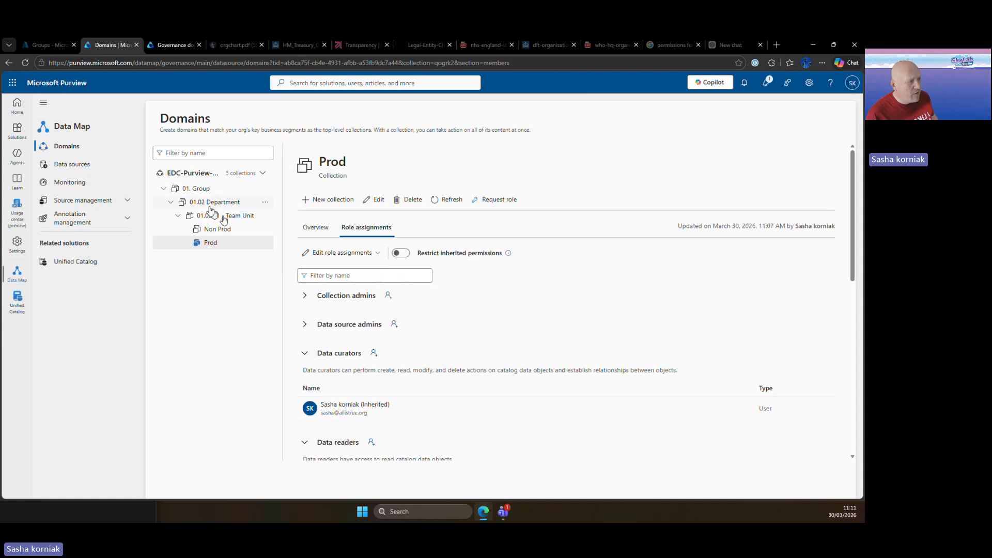
Step: Add the SG.EDC.Purview.Admin group as a collection admin of 01. Group, and check the role assignments of 01.02 Department
left_click(202, 175)
left_click(364, 228)
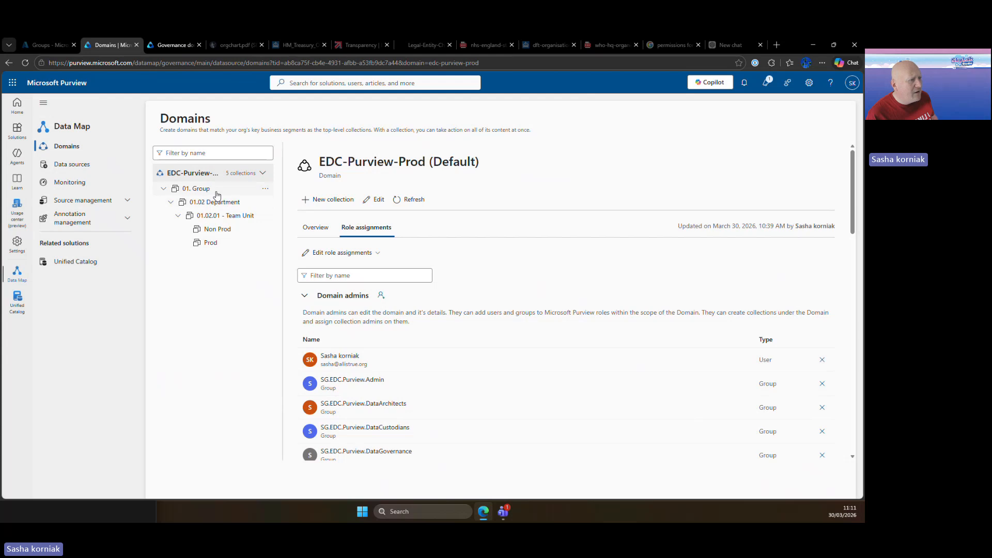
left_click(218, 189)
left_click(356, 228)
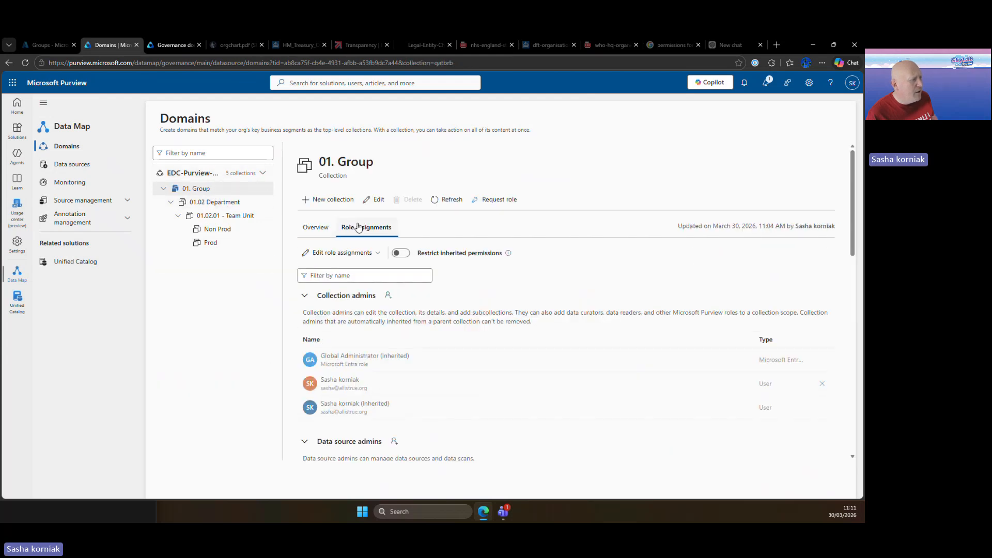
left_click(388, 296)
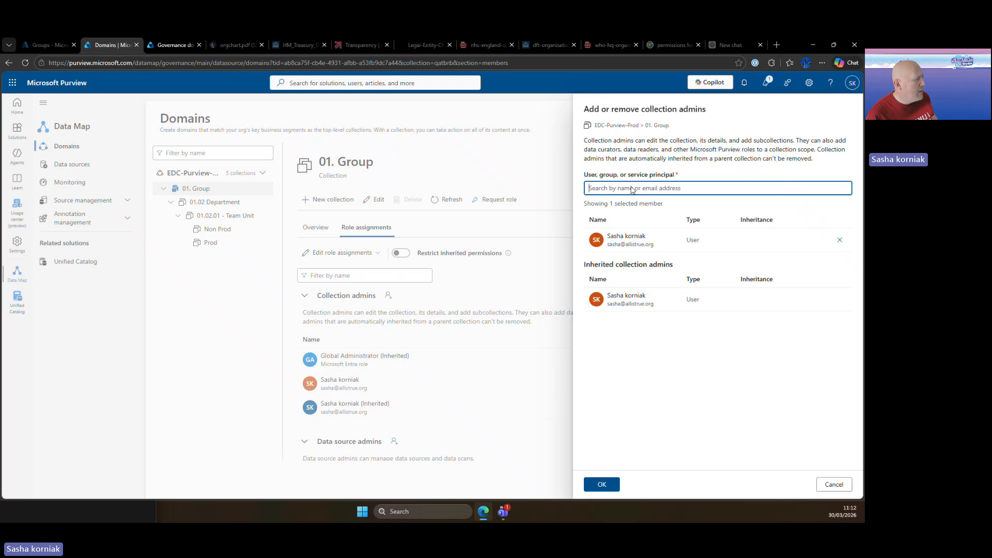
left_click(632, 189)
type("sg")
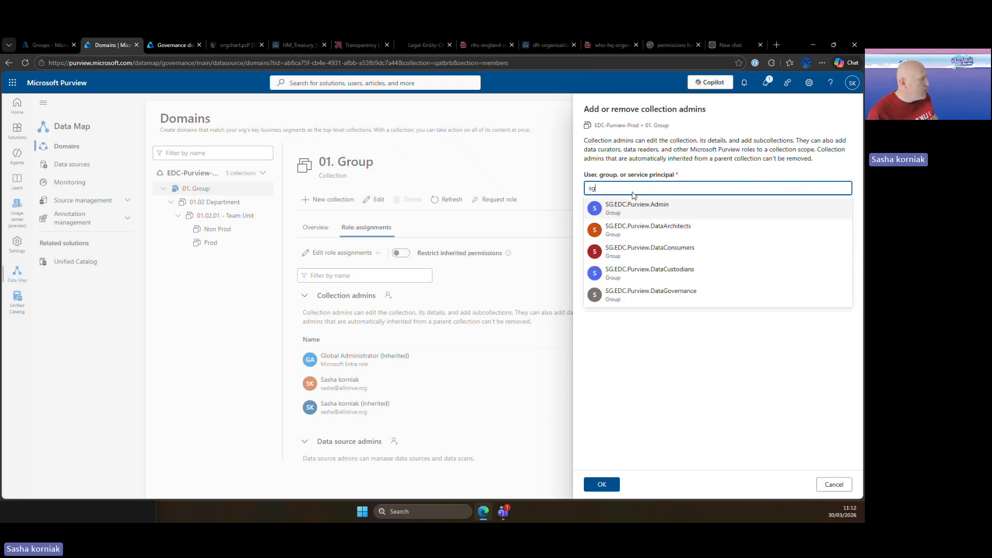
left_click(640, 209)
left_click(602, 484)
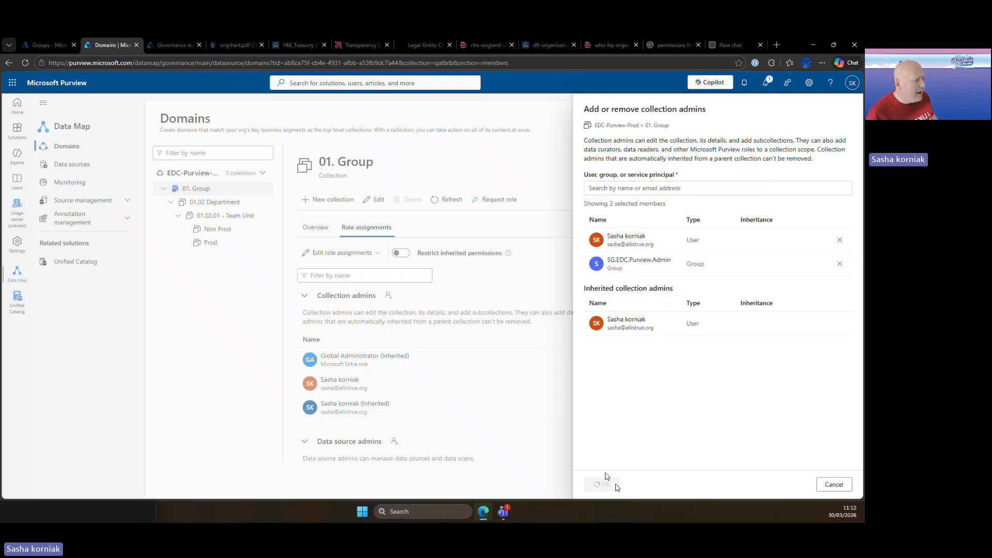
left_click(226, 203)
left_click(368, 228)
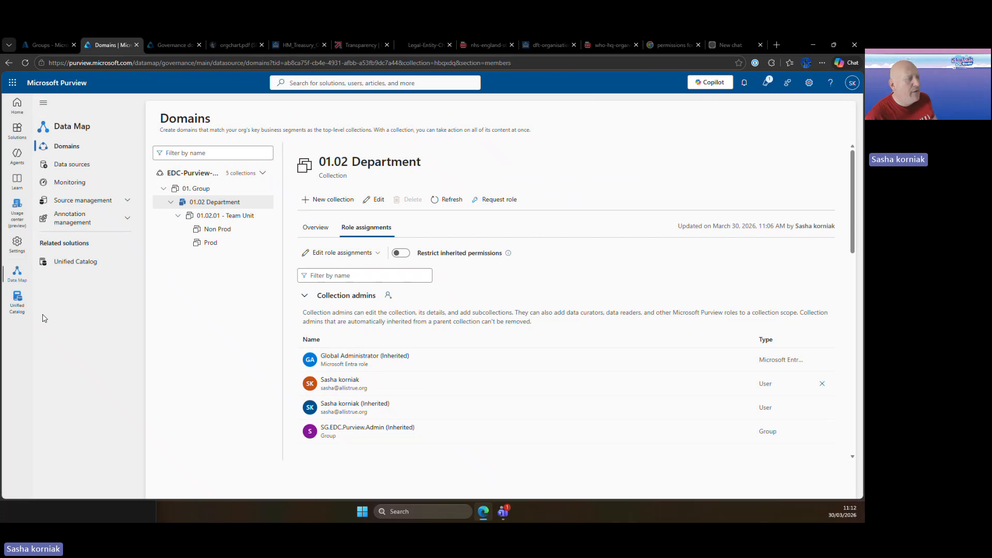
Step: Expand the Unified Catalog governance domains down to 01.02.01 - Team / Unit, and return to the Data Map domains to compare the hierarchy
left_click(14, 305)
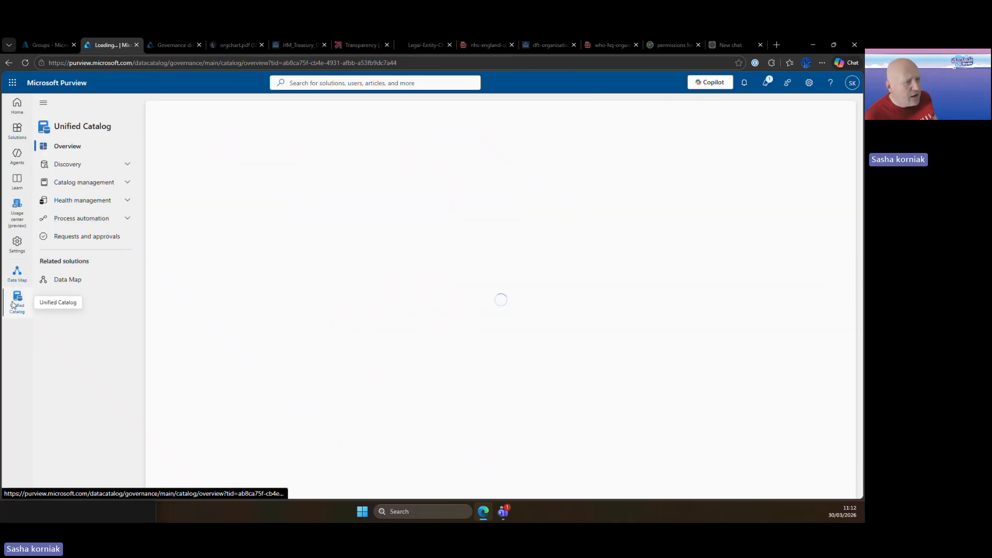
left_click(89, 184)
left_click(85, 198)
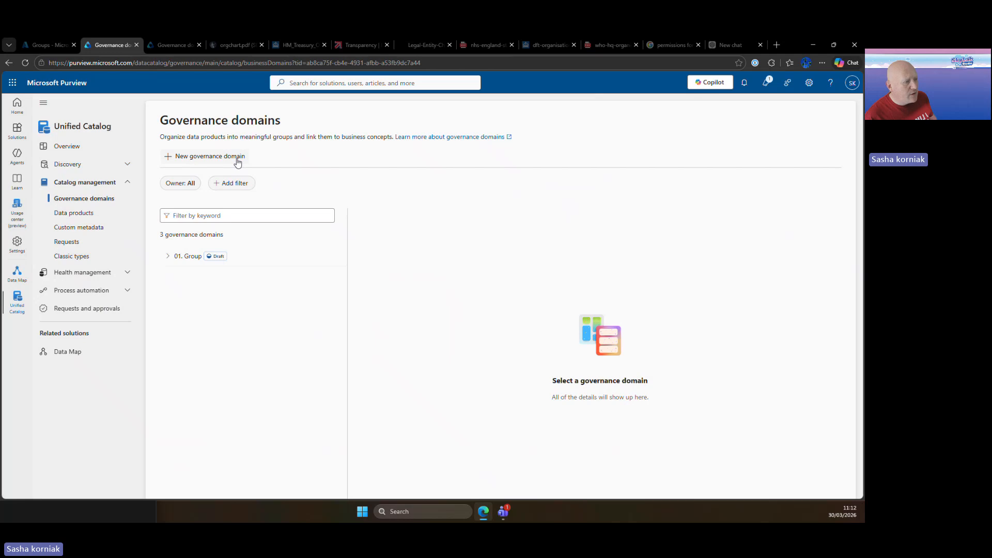
left_click(165, 260)
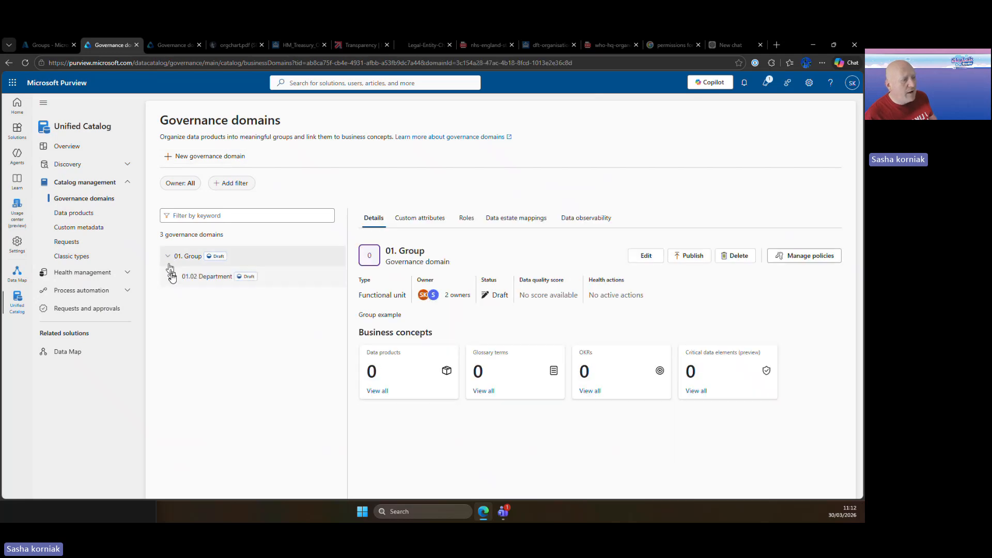
left_click(179, 280)
left_click(175, 277)
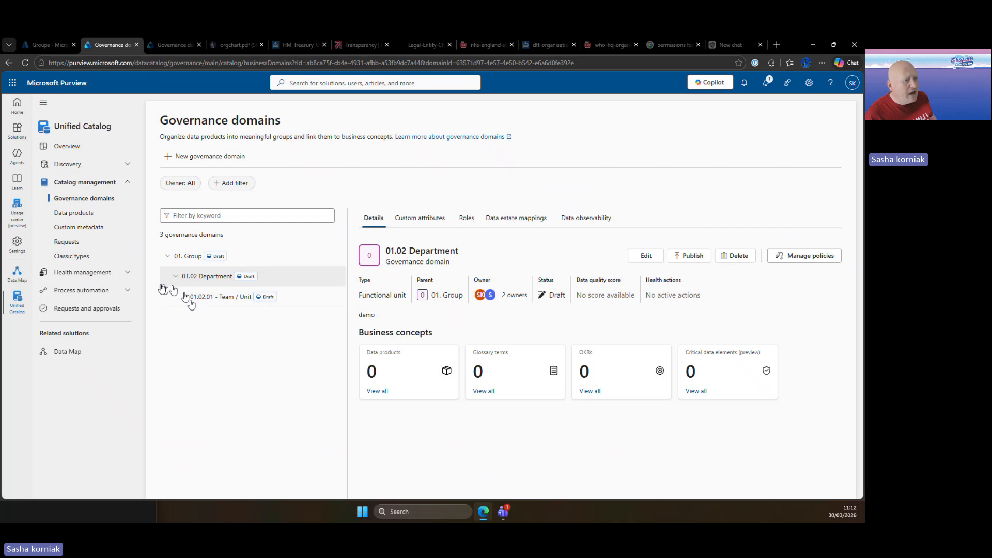
left_click(89, 351)
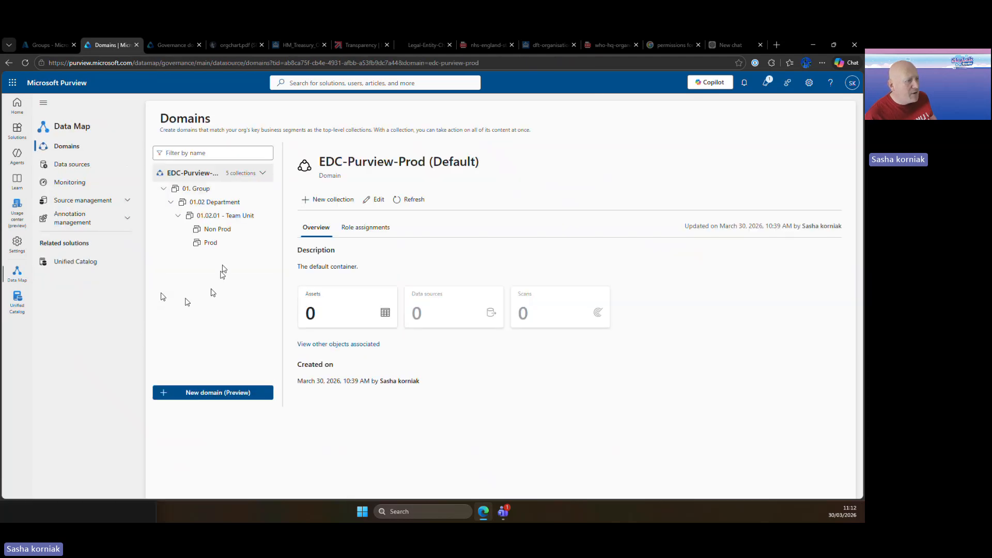